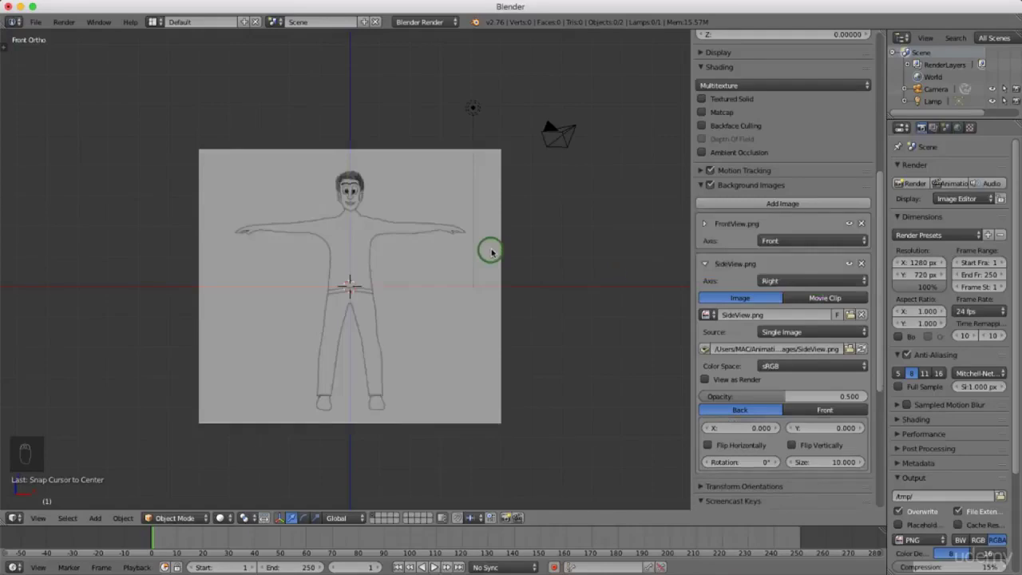
- Add TopView.png from the Images folder as a third background image
key("KP_3")
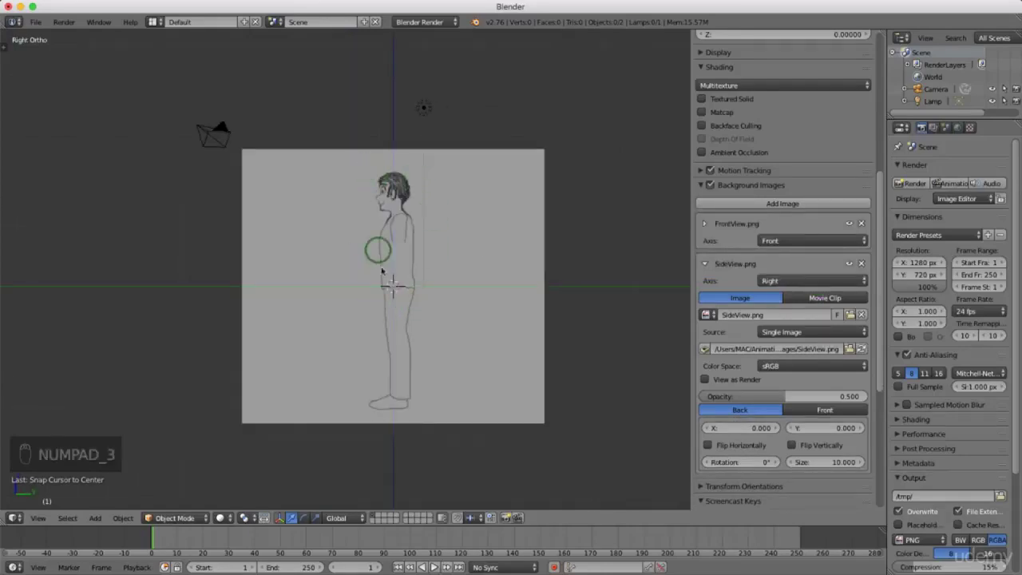
left_click(706, 265)
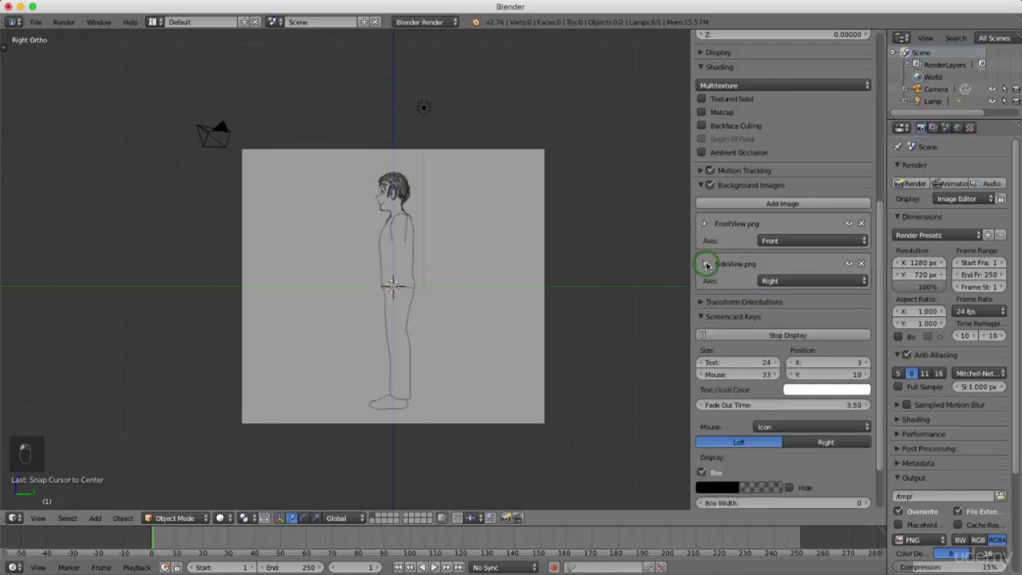
left_click(781, 205)
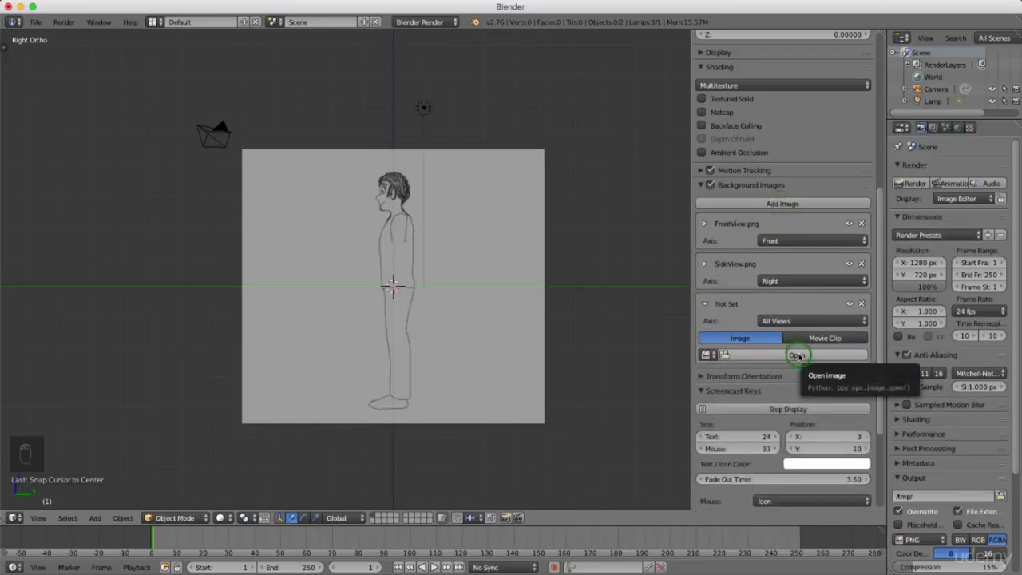
left_click(800, 356)
left_click(124, 257)
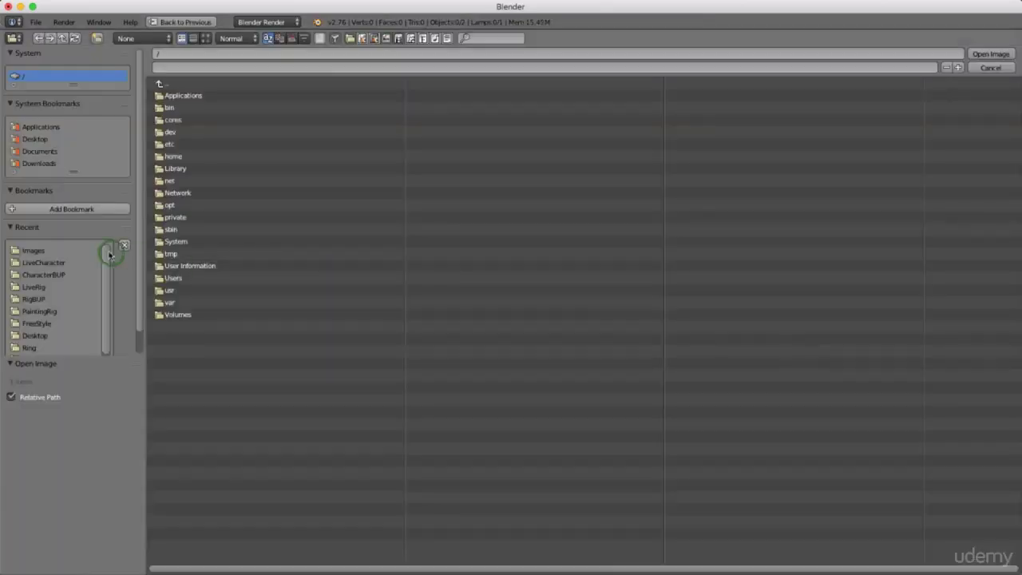
left_click(36, 251)
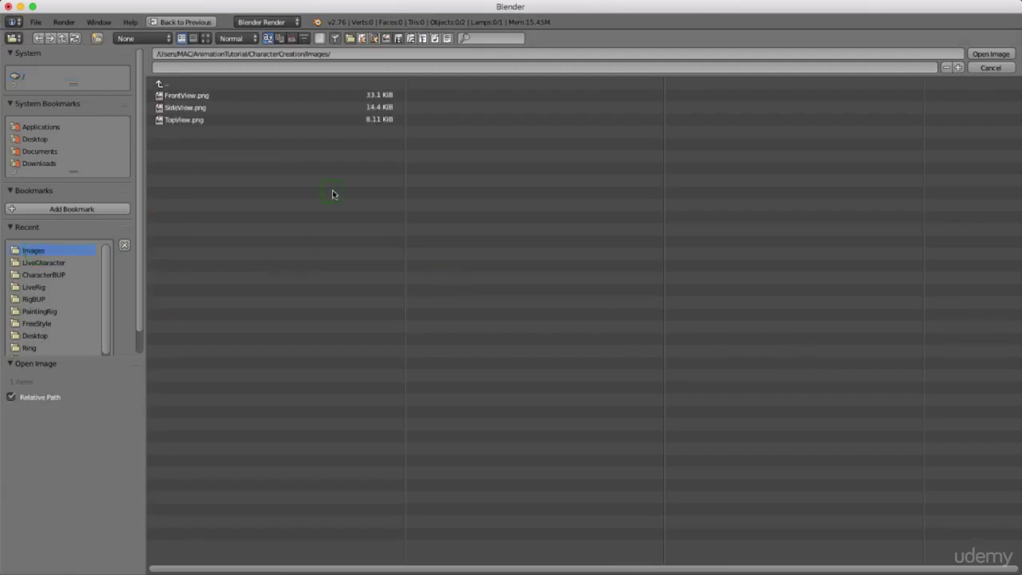
left_click(190, 119)
left_click(996, 55)
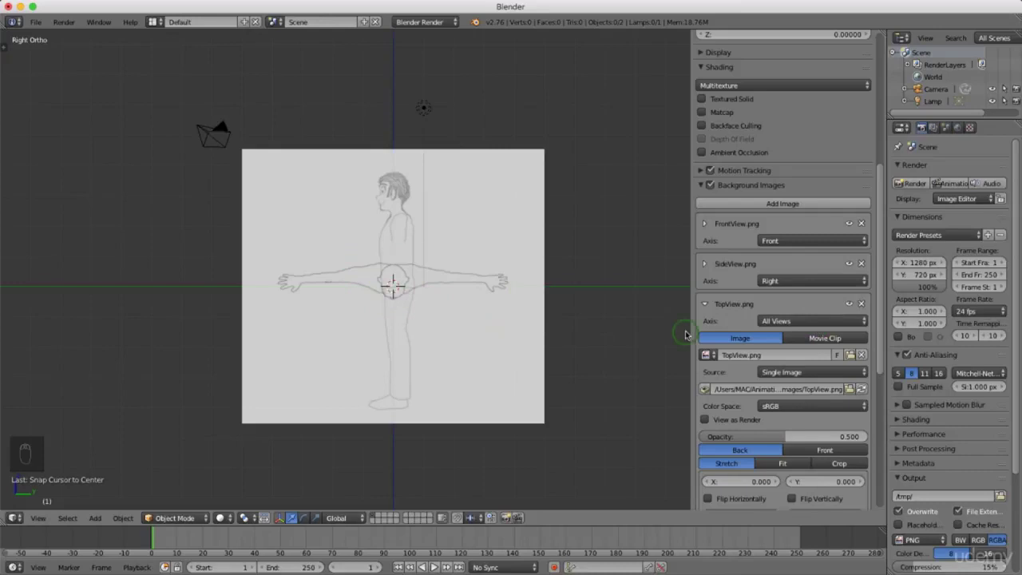
- Restrict the TopView.png background image to the Top axis and collapse its settings
left_click(818, 323)
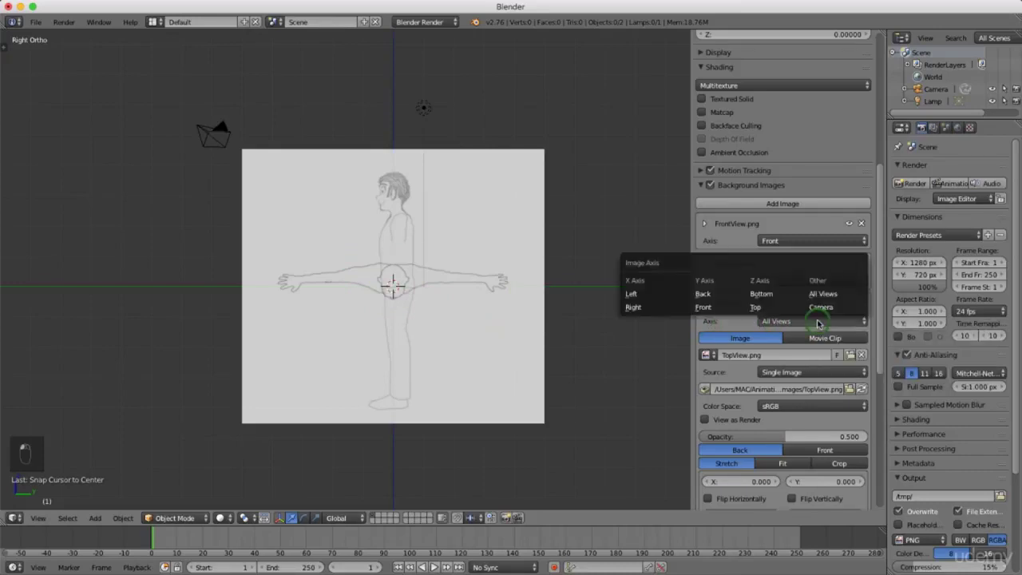
left_click(769, 309)
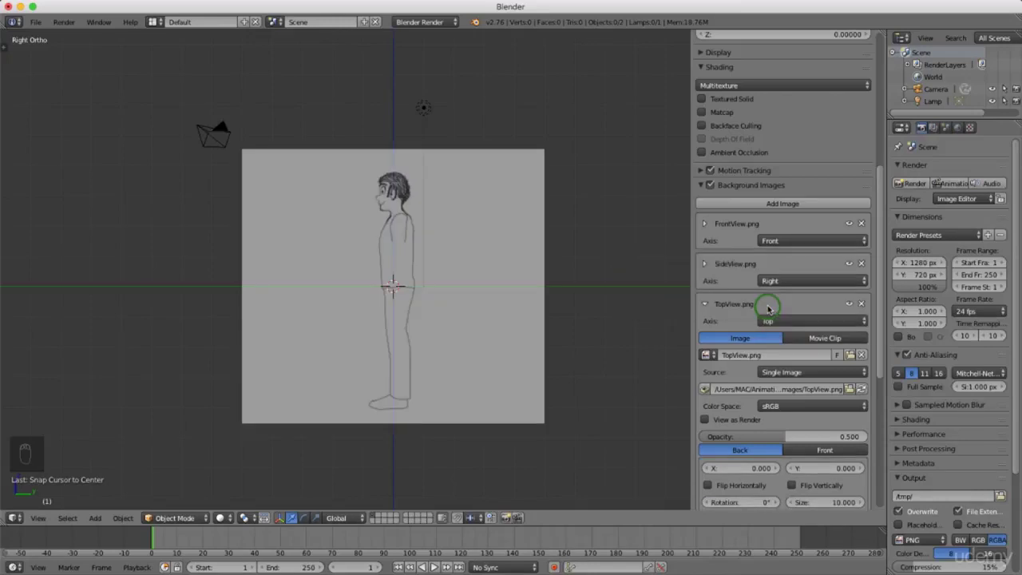
left_click(703, 304)
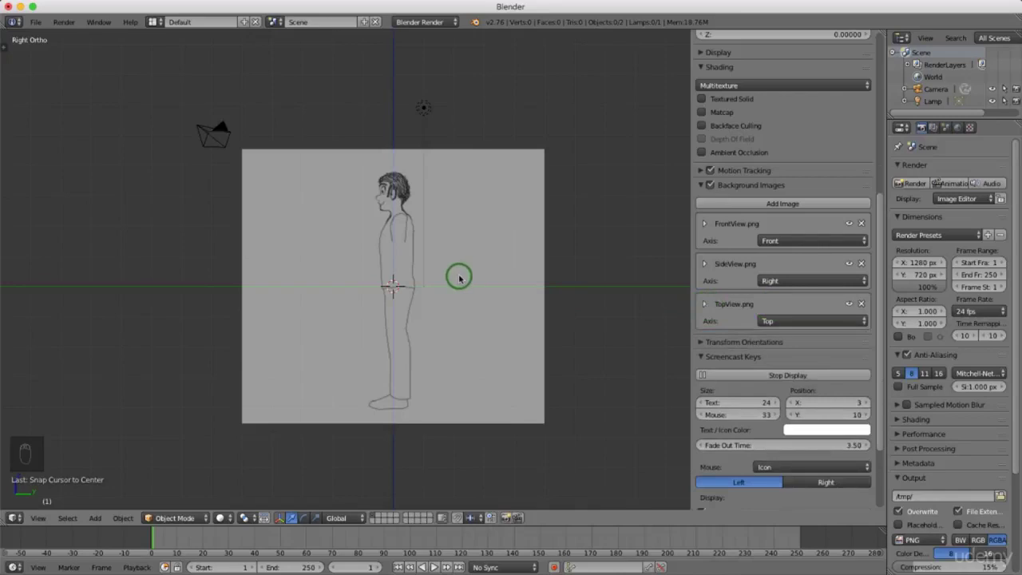
- Show the front view without the background image settings and add a plane mesh at the scene centre
key("KP_1")
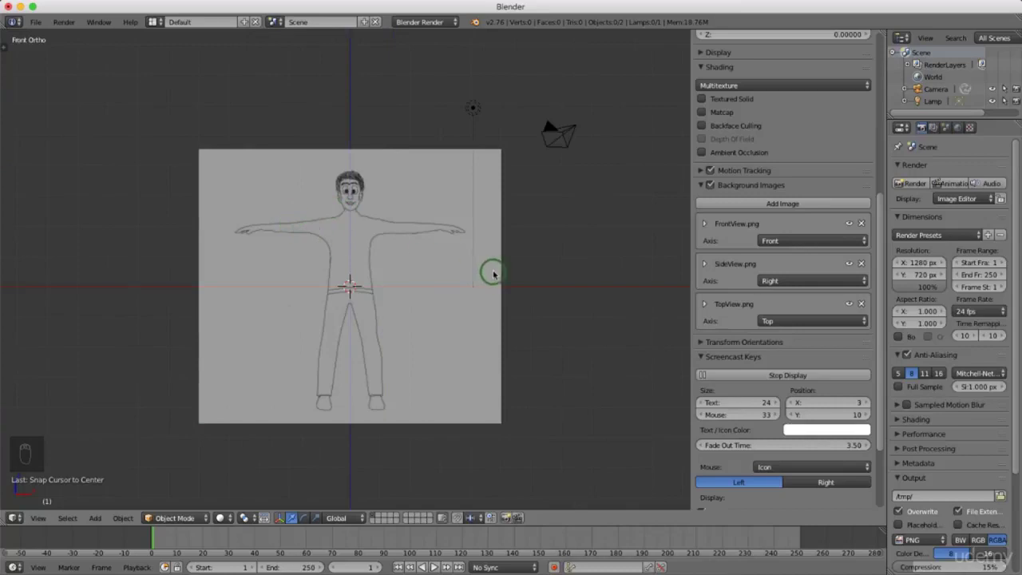
key("n")
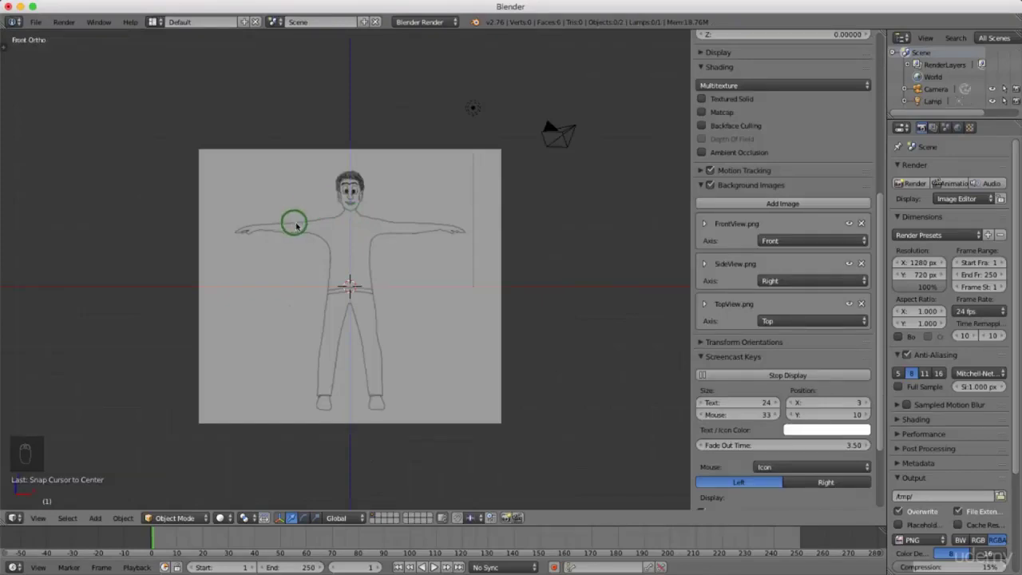
key("n")
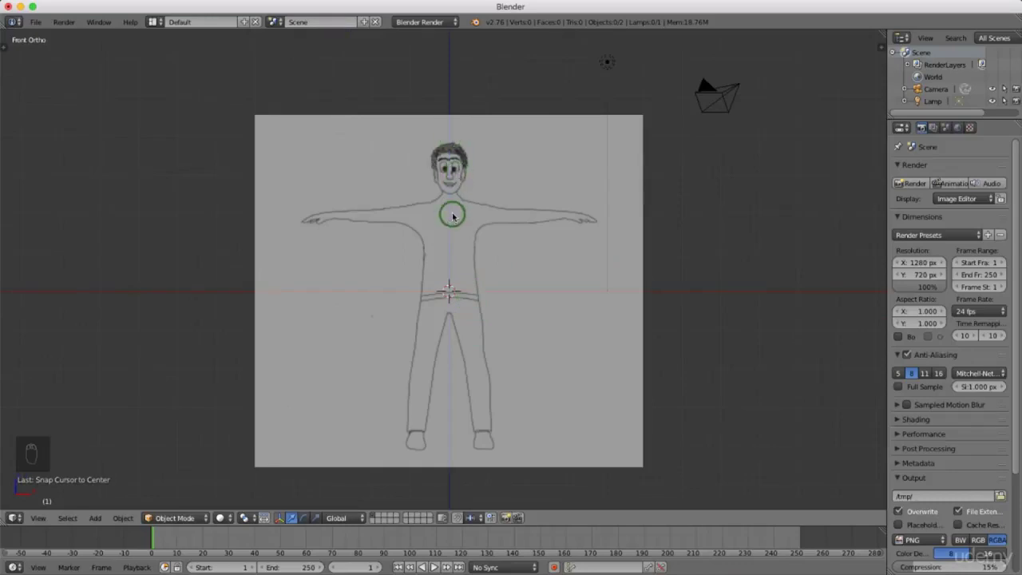
key("shift+a")
mouse_move(448, 218)
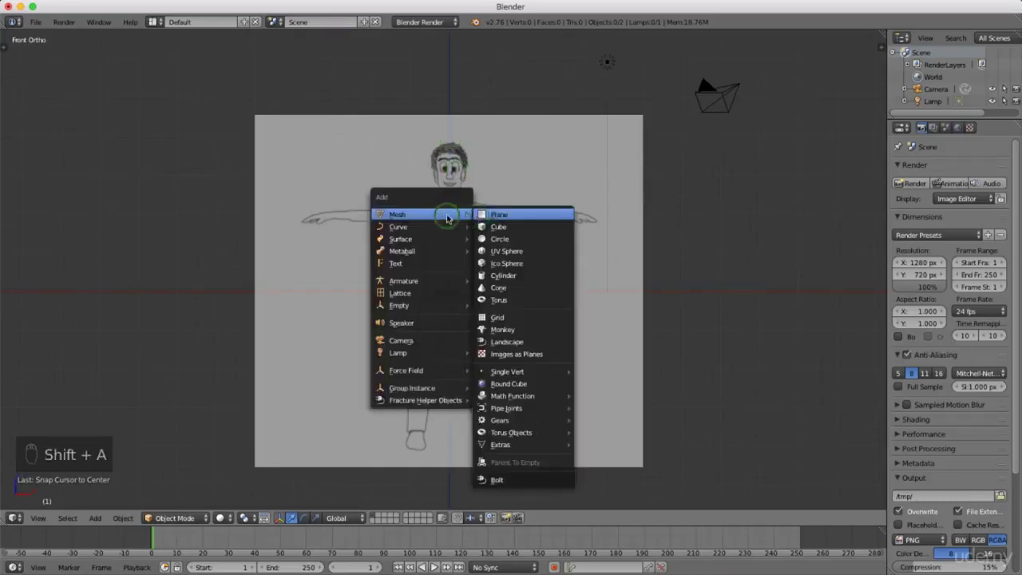
left_click(521, 216)
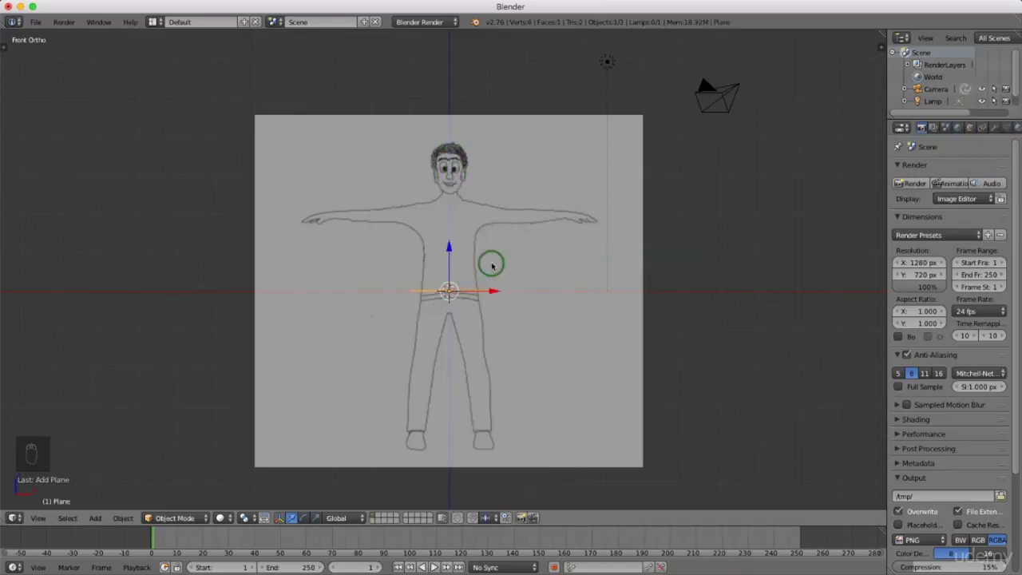
- Rotate the plane 90 degrees about the X axis so it faces the front view
key("r")
type("x")
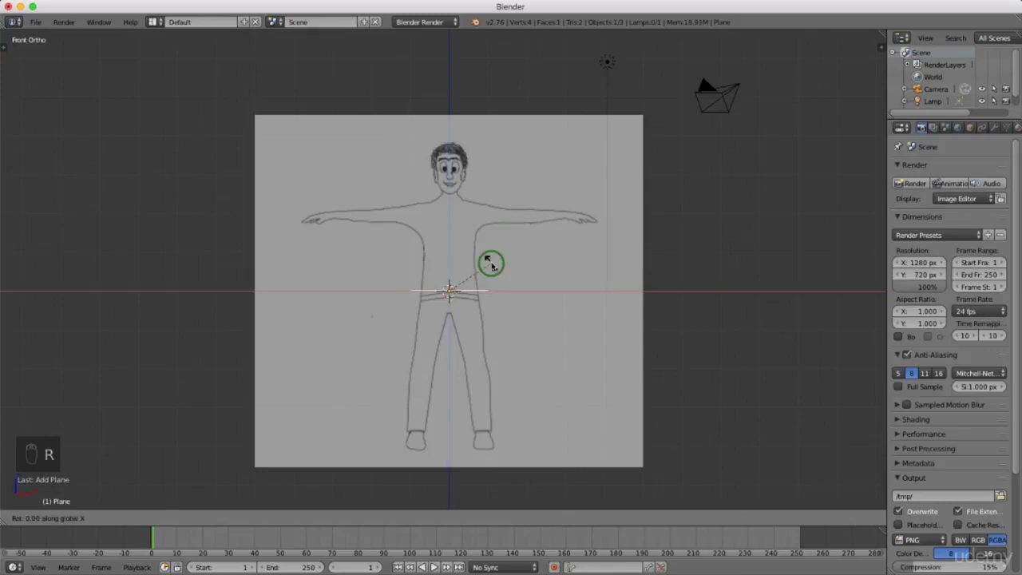
type("90")
key("Return")
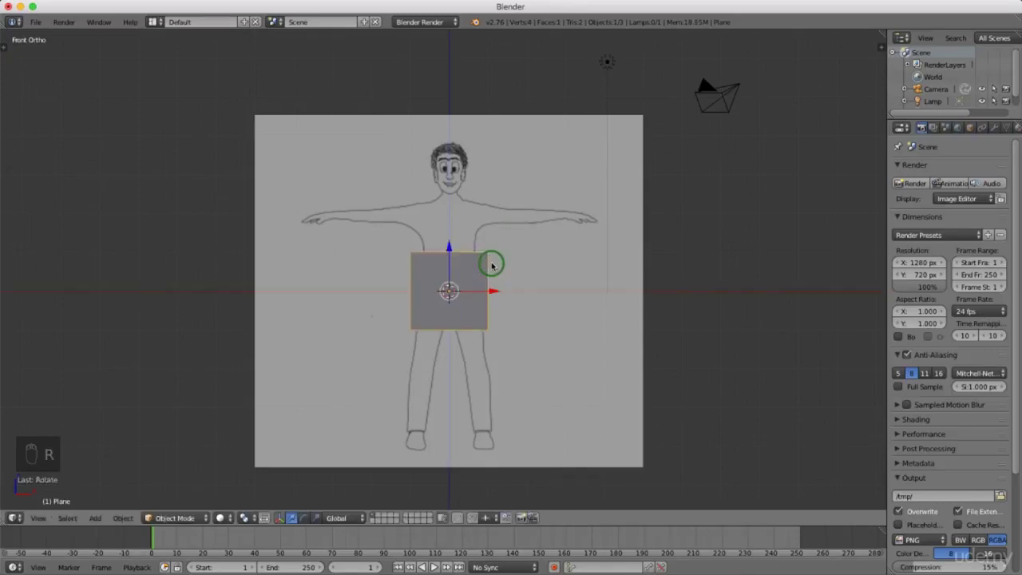
- Raise the plane over the character's head and switch the viewport to wireframe display
left_click_drag(450, 249, 449, 135)
scroll(450, 136, "up", 3)
scroll(449, 134, "up", 2)
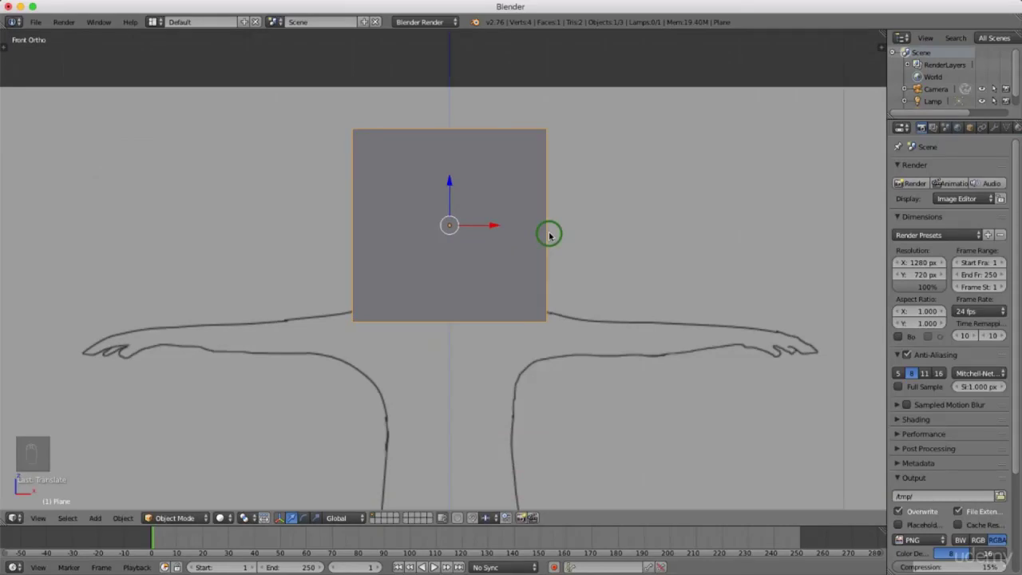
key("z")
left_click(643, 233)
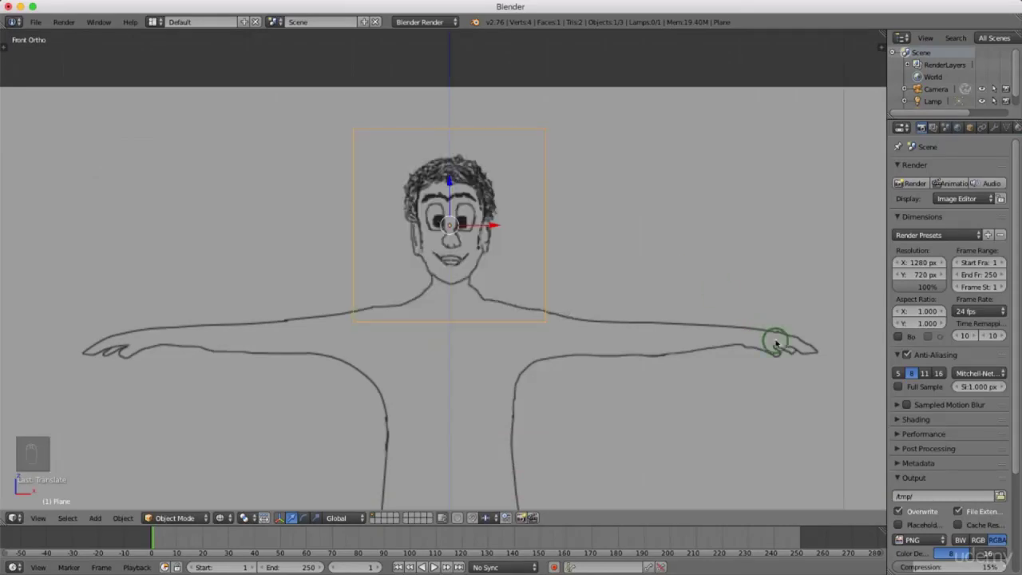
- Scale the plane down to a small square and lower it to between the nose and mouth
key("s")
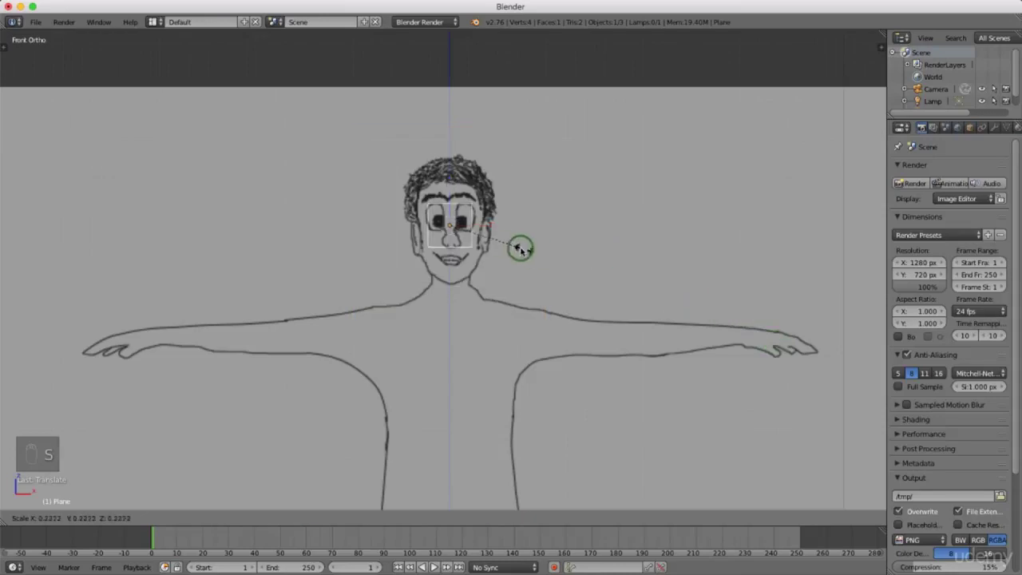
left_click(474, 232)
scroll(472, 215, "up", 4)
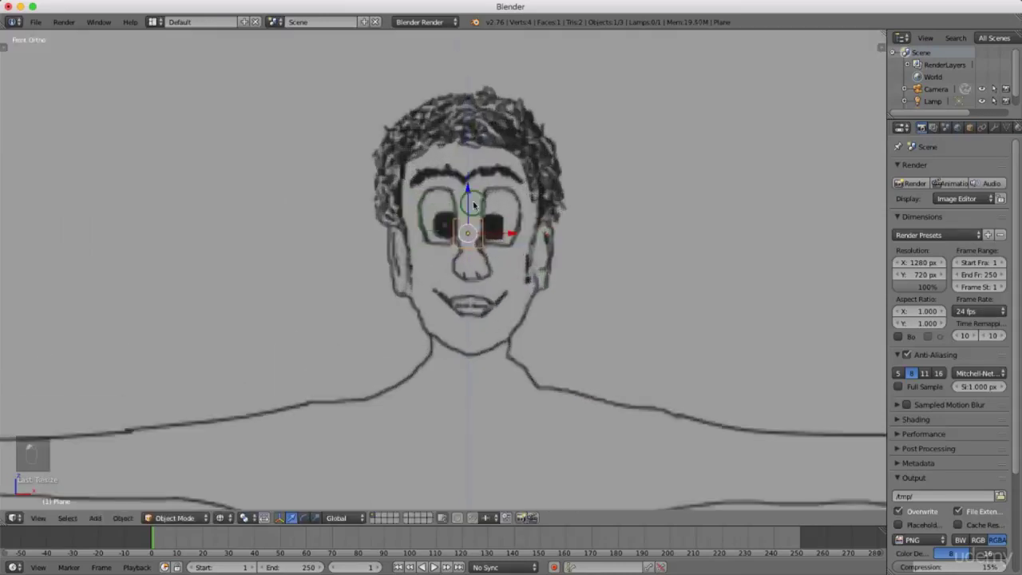
left_click_drag(468, 189, 468, 239)
- Shrink the plane to fit the gap between the nose and upper lip, and lower it slightly
scroll(479, 263, "up", 4)
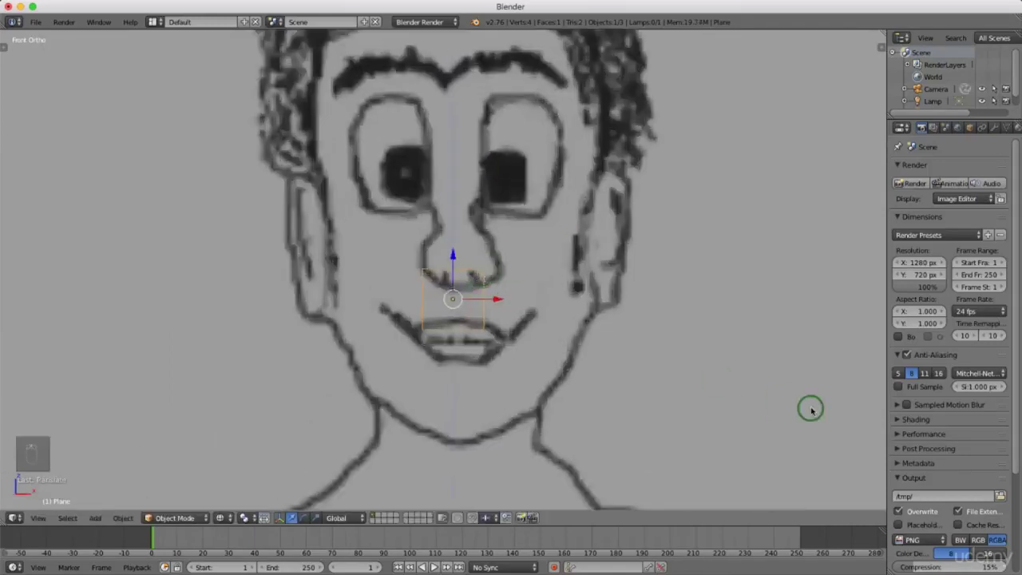
key("s")
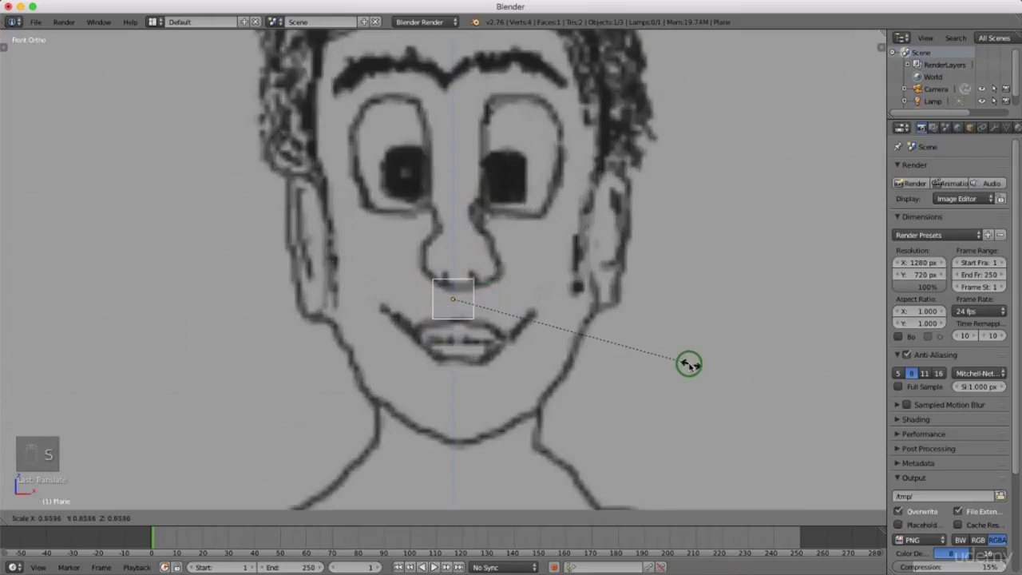
left_click(630, 346)
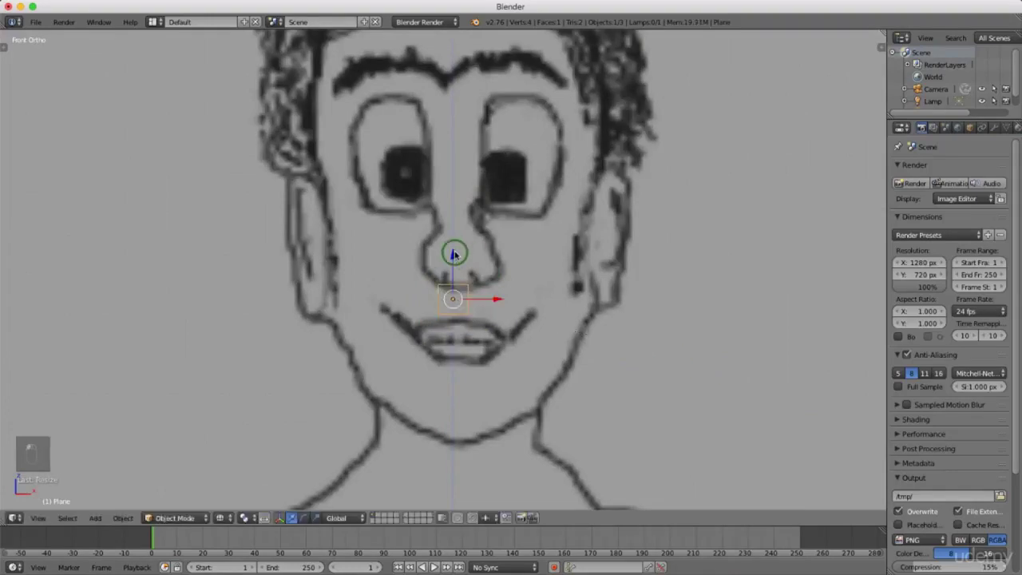
left_click_drag(452, 256, 507, 299)
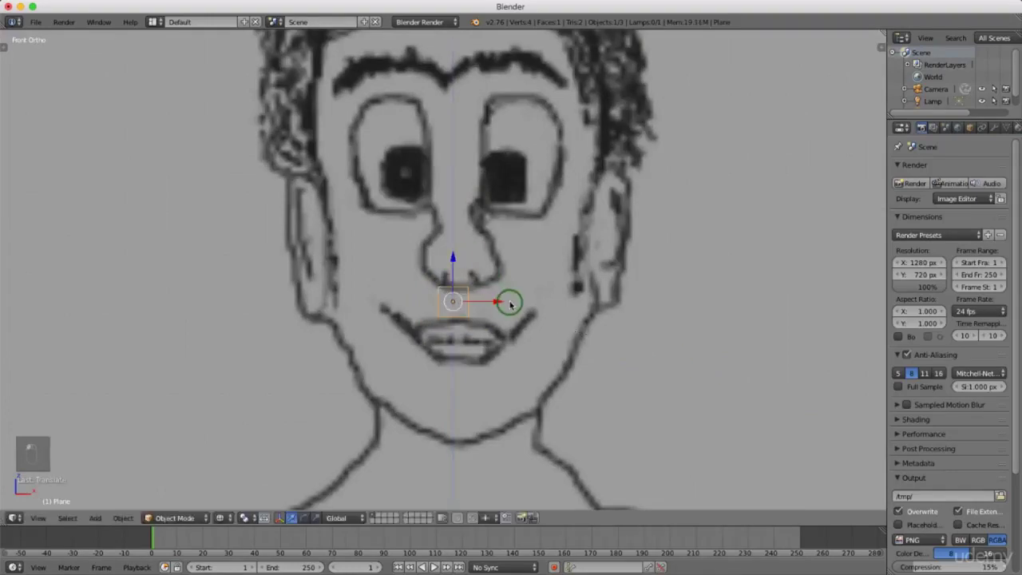
- Split the plane in Edit Mode with one vertical loop cut through its centre
key("Tab")
left_click(611, 303)
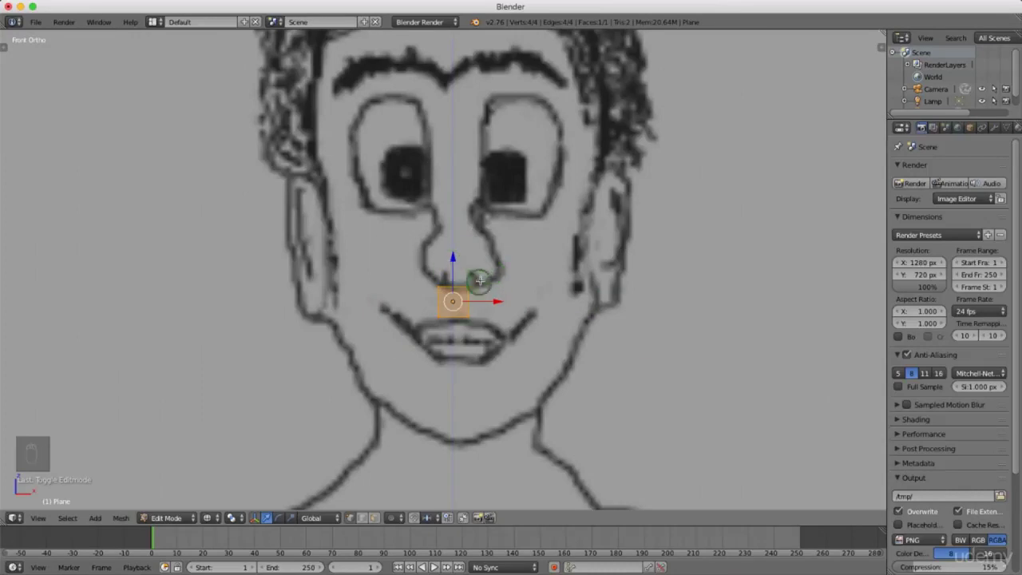
key("ctrl+r")
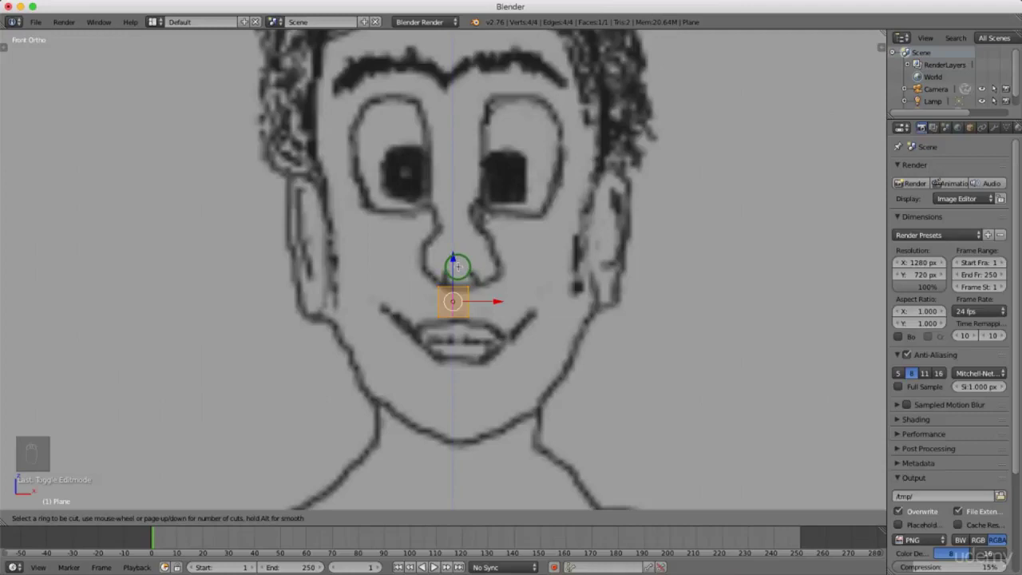
left_click(453, 301)
right_click(452, 301)
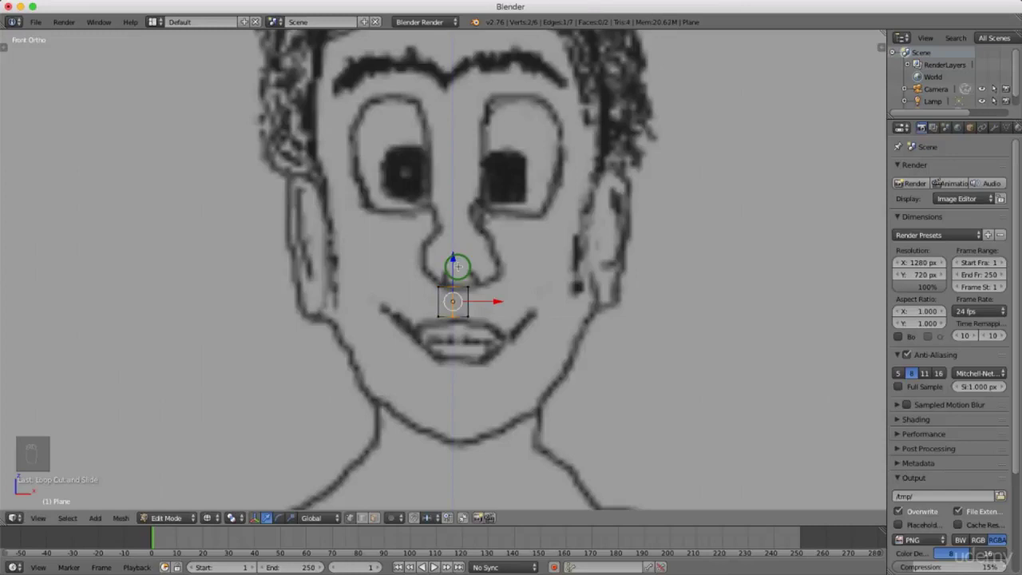
- Switch to face selection and delete the face on the left half of the plane
key("ctrl+Tab")
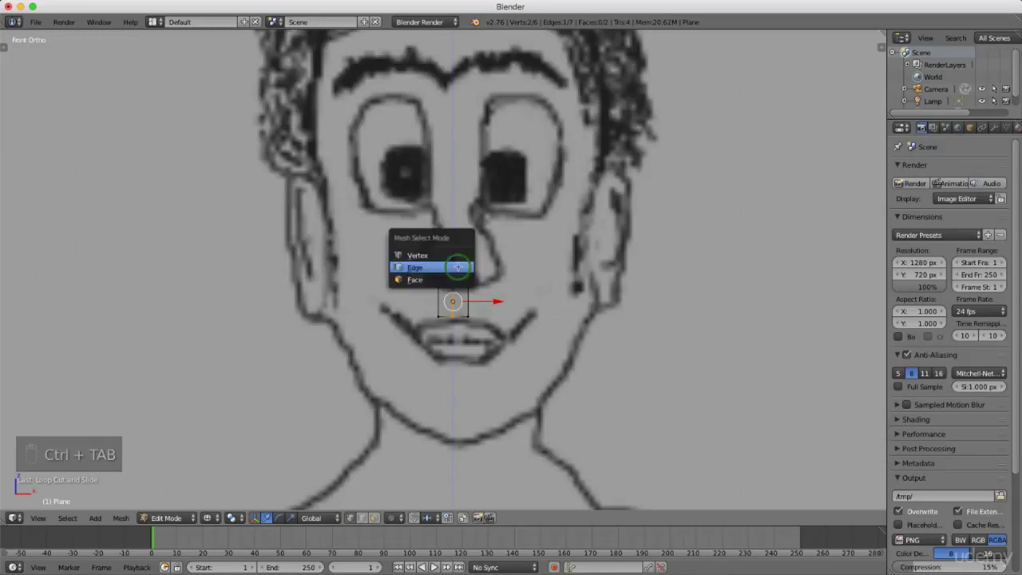
left_click(439, 281)
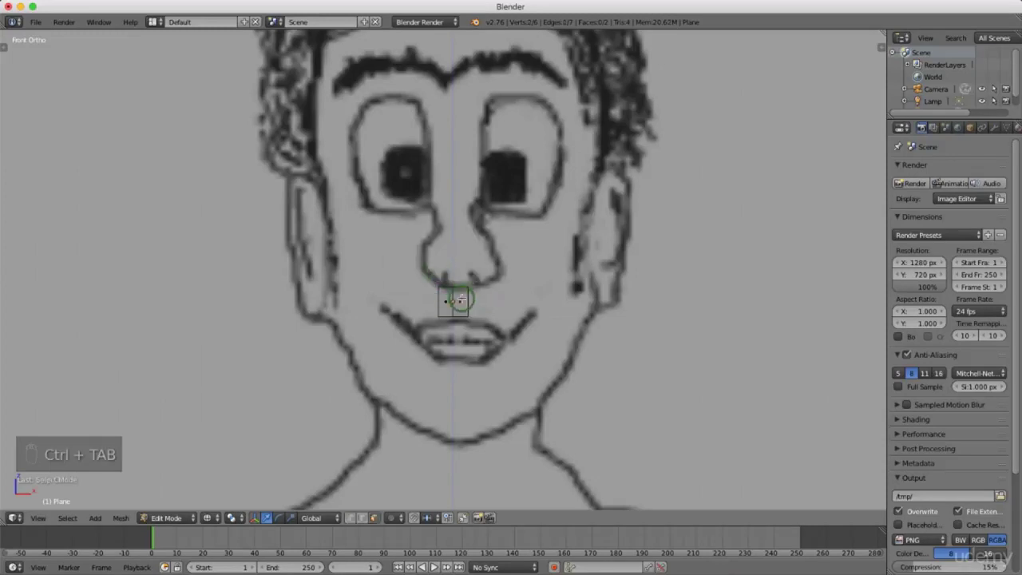
right_click(444, 300)
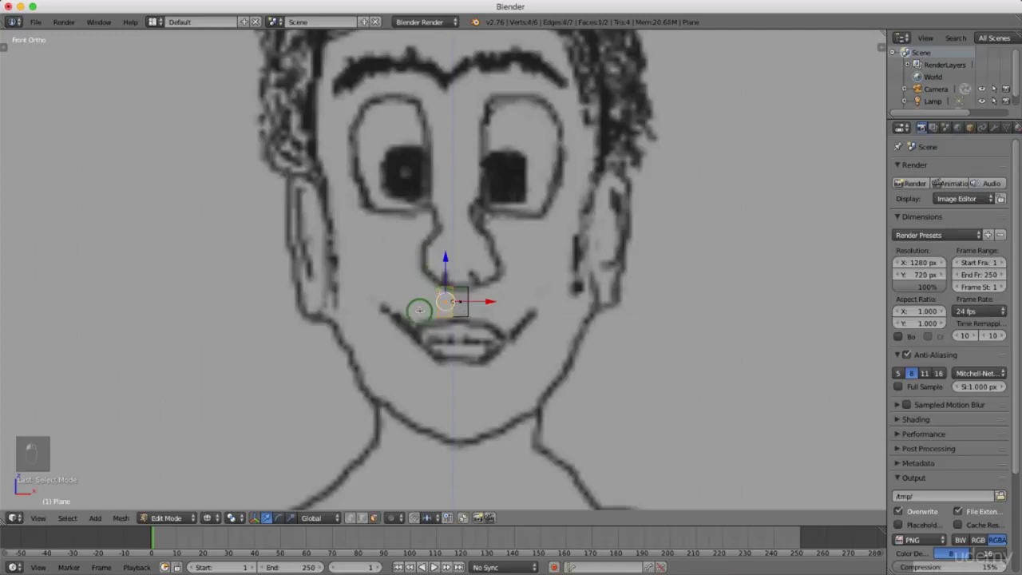
key("Delete")
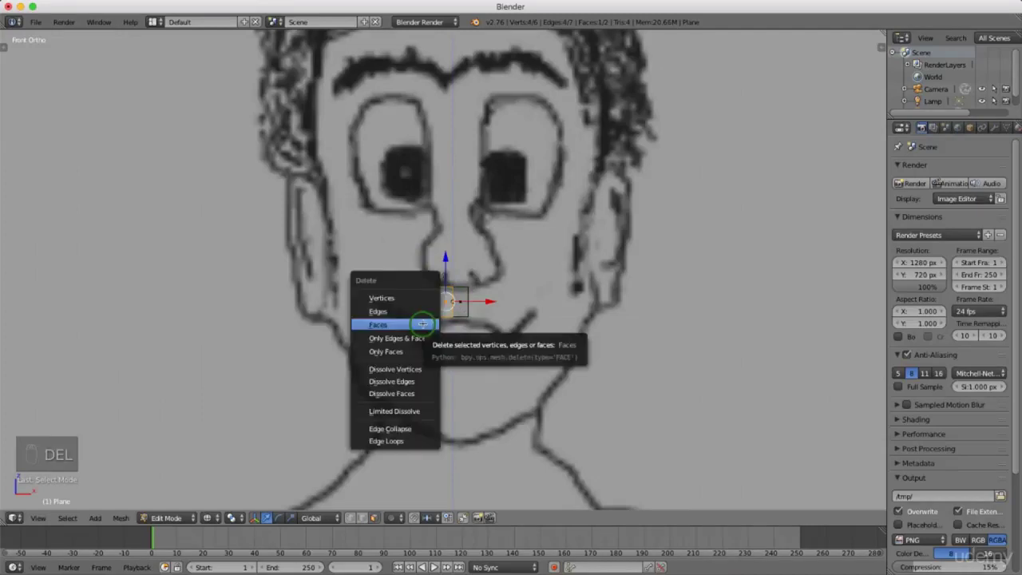
left_click(415, 323)
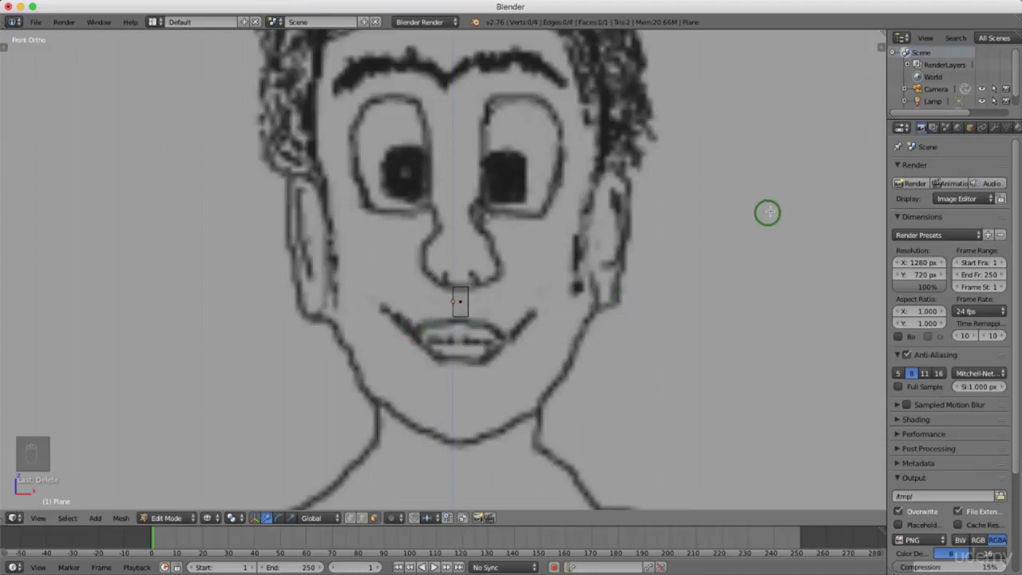
- Add a Mirror modifier across the X axis to the half plane, with Clipping enabled
left_click_drag(885, 201, 815, 208)
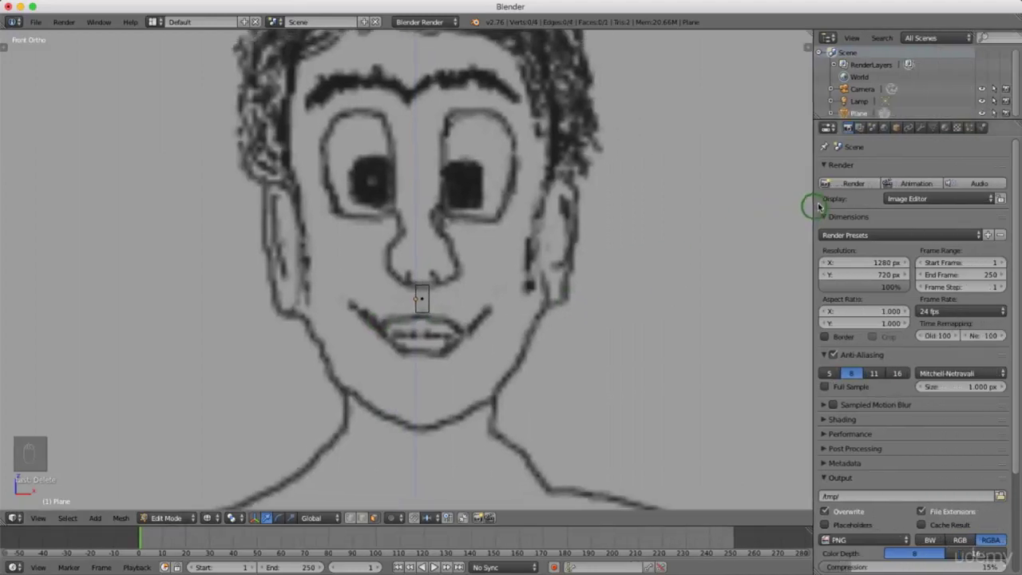
left_click(921, 128)
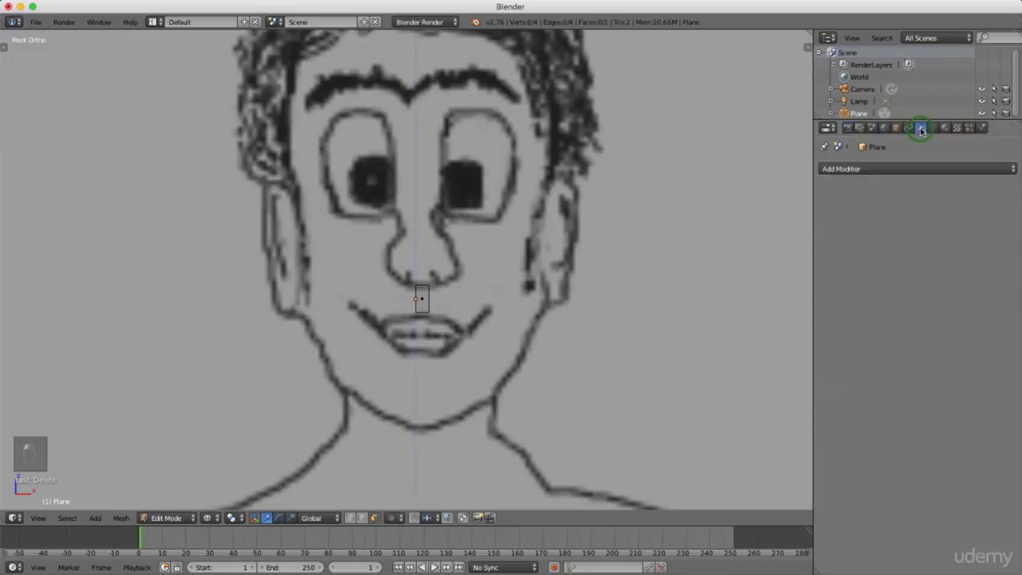
left_click(883, 171)
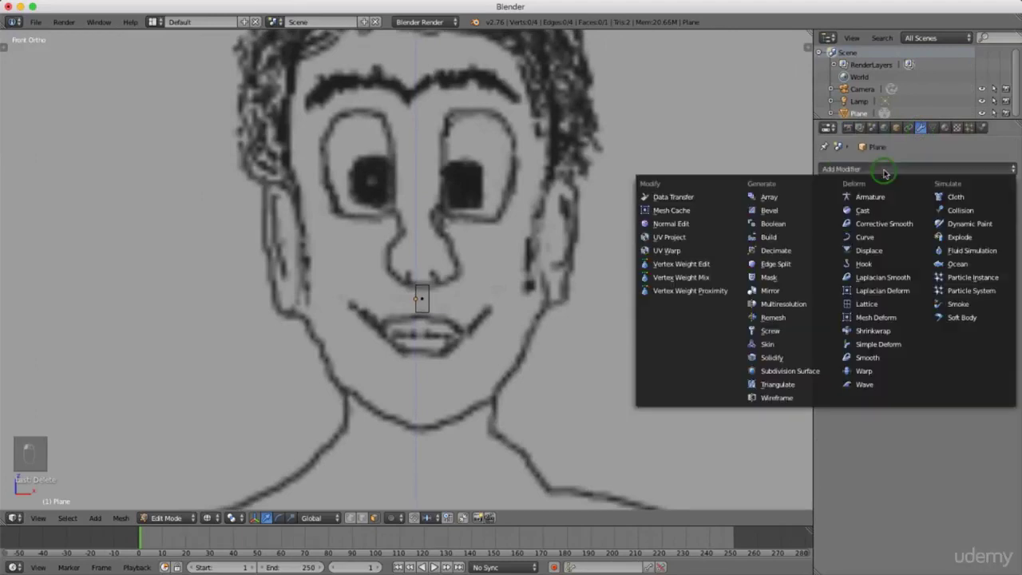
left_click(788, 290)
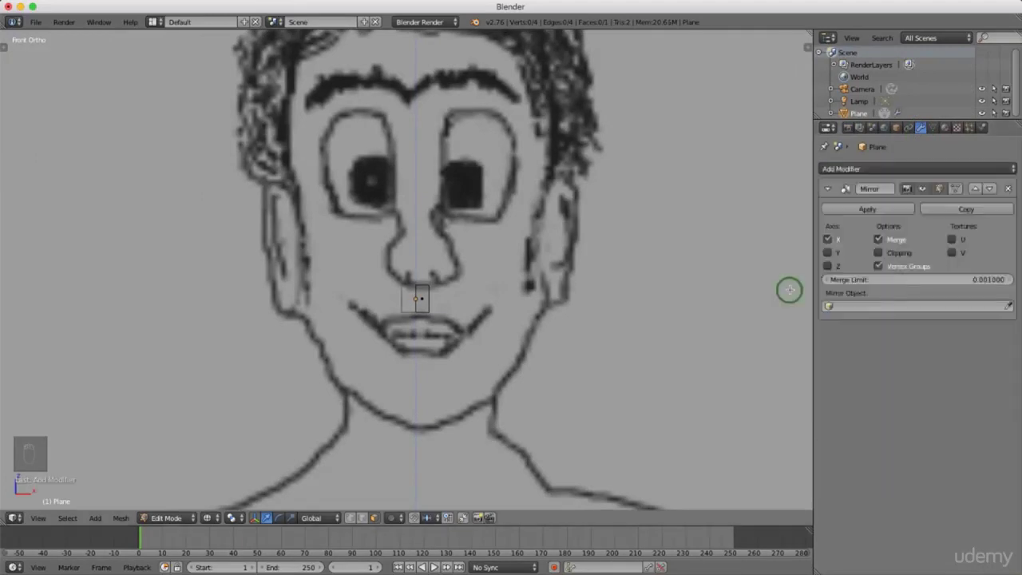
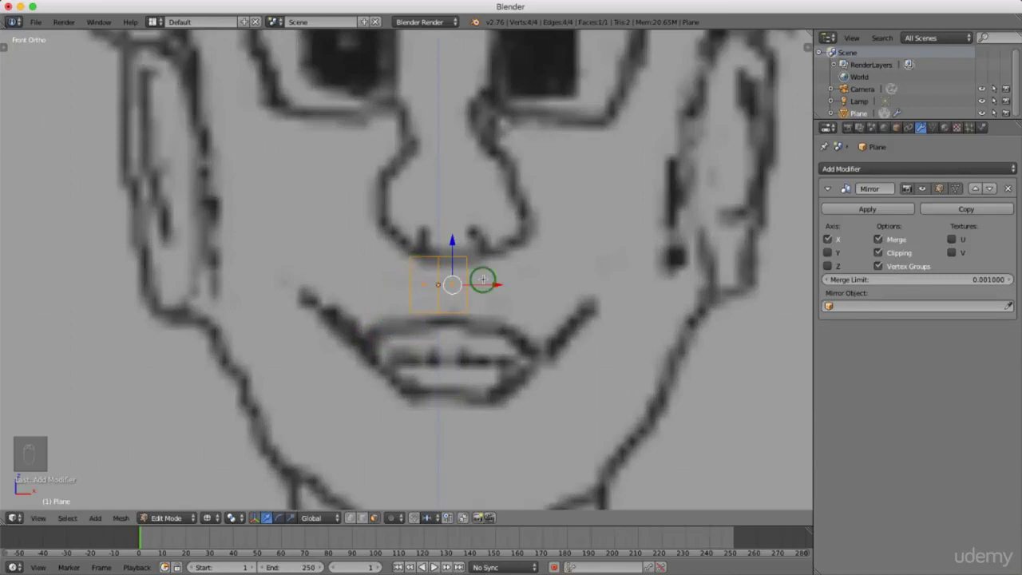
- Switch to edge selection and extrude the plane's outer edge about 0.033 outward along X and slightly downward
key("ctrl+Tab")
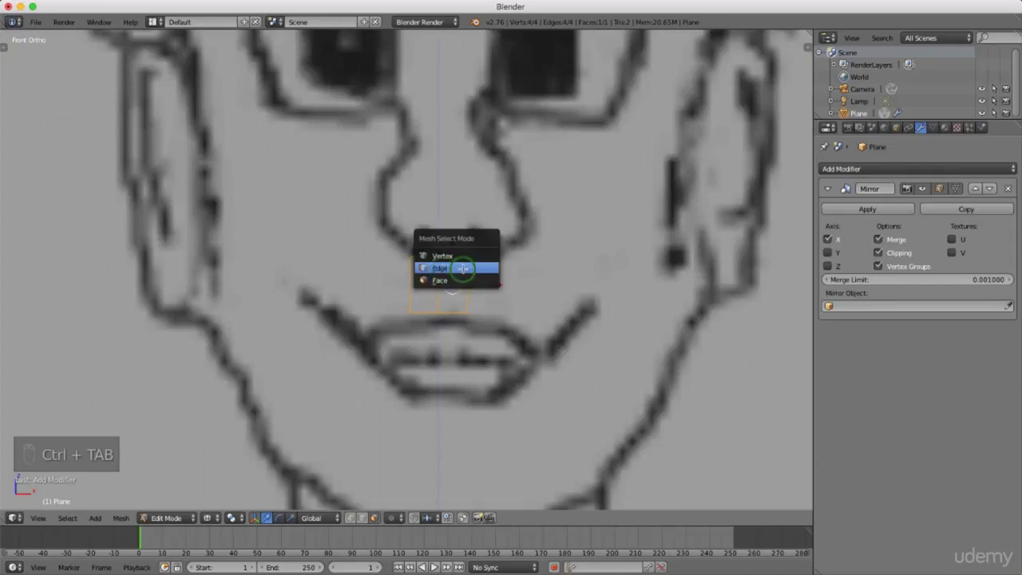
left_click(462, 269)
right_click(465, 268)
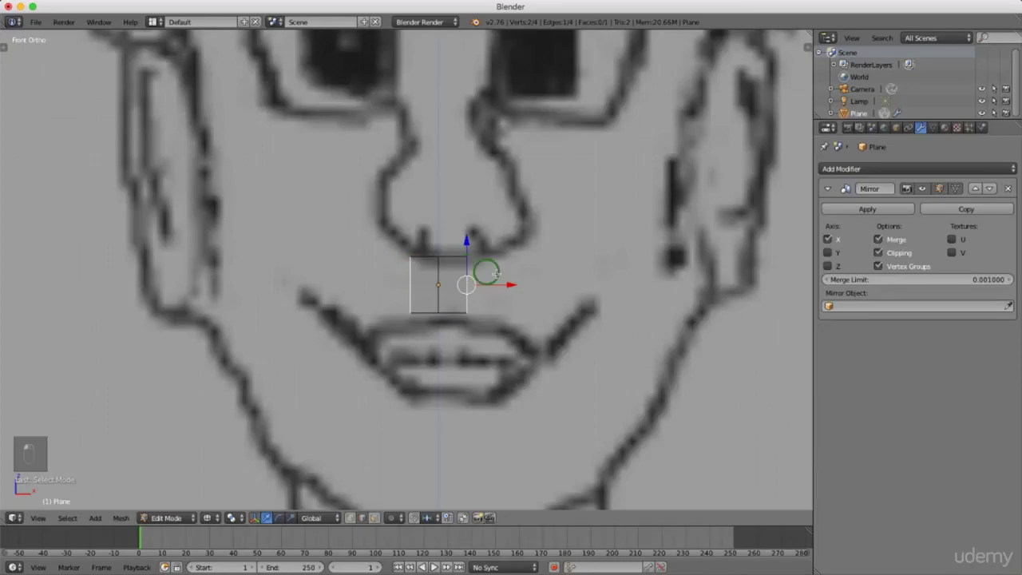
key("e")
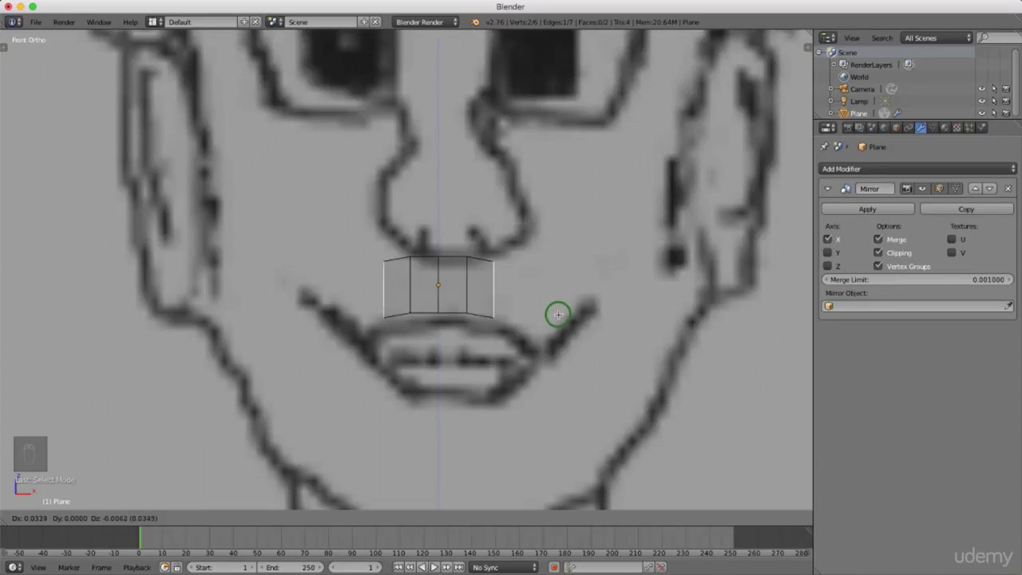
left_click(559, 314)
- Save the scene as T1.blend in the LiveCharacter folder
scroll(468, 303, "down", 4)
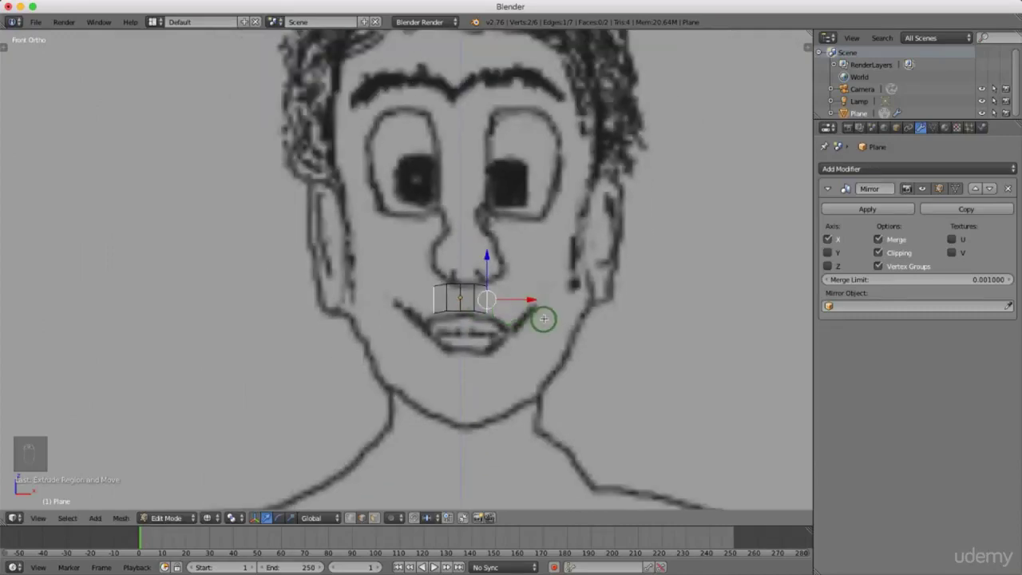
key("ctrl+s")
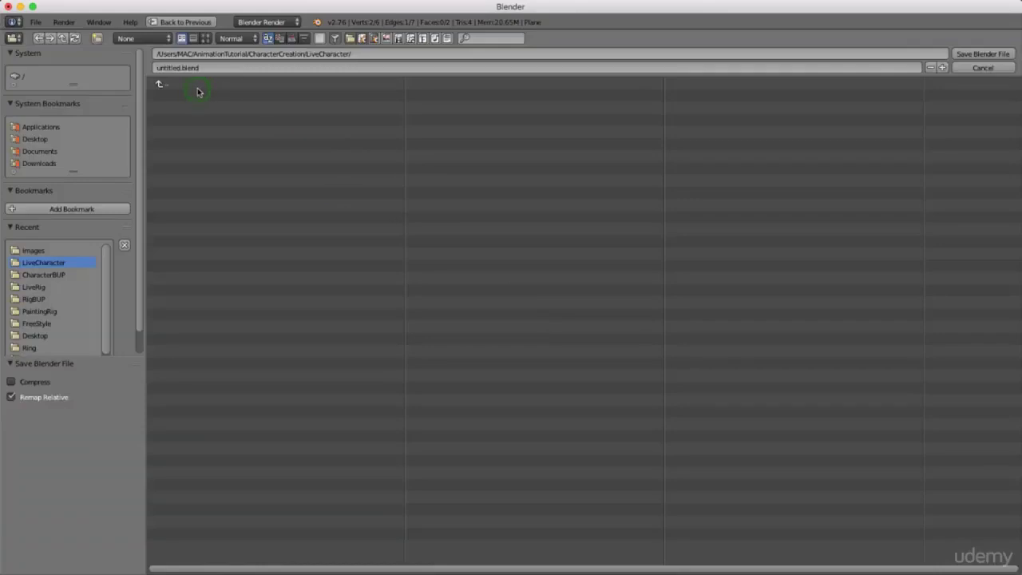
left_click(171, 69)
left_click_drag(182, 68, 152, 68)
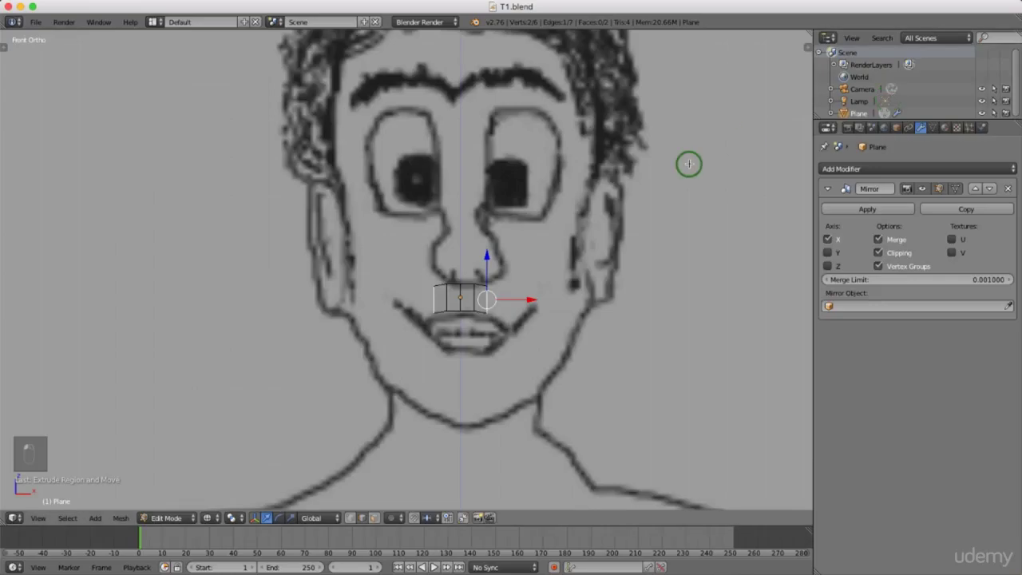
left_click(981, 54)
- Toggle the plane to Object Mode and return it to Edit Mode
scroll(529, 254, "down", 1)
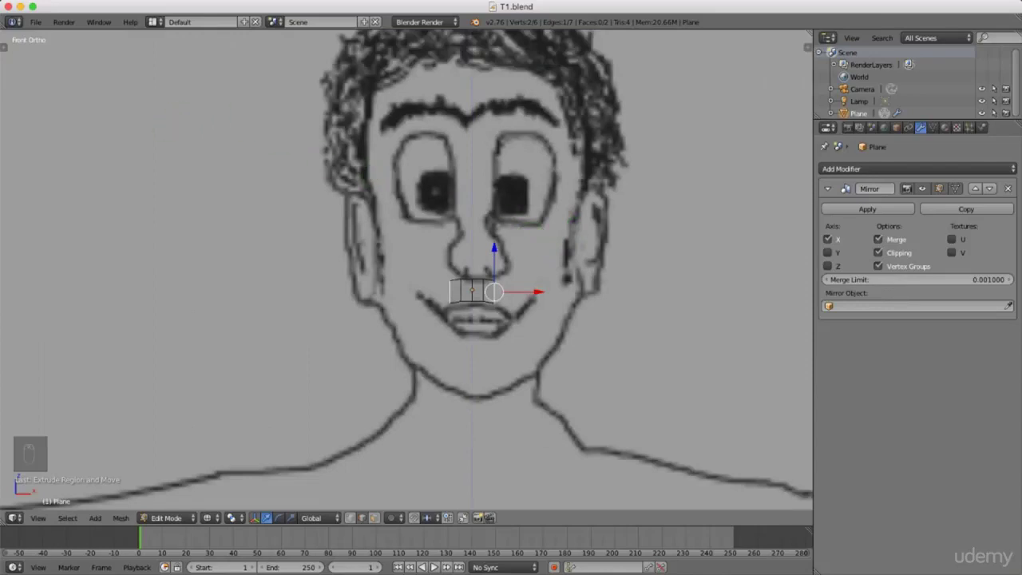
key("Tab")
key("Tab")
scroll(531, 264, "up", 1)
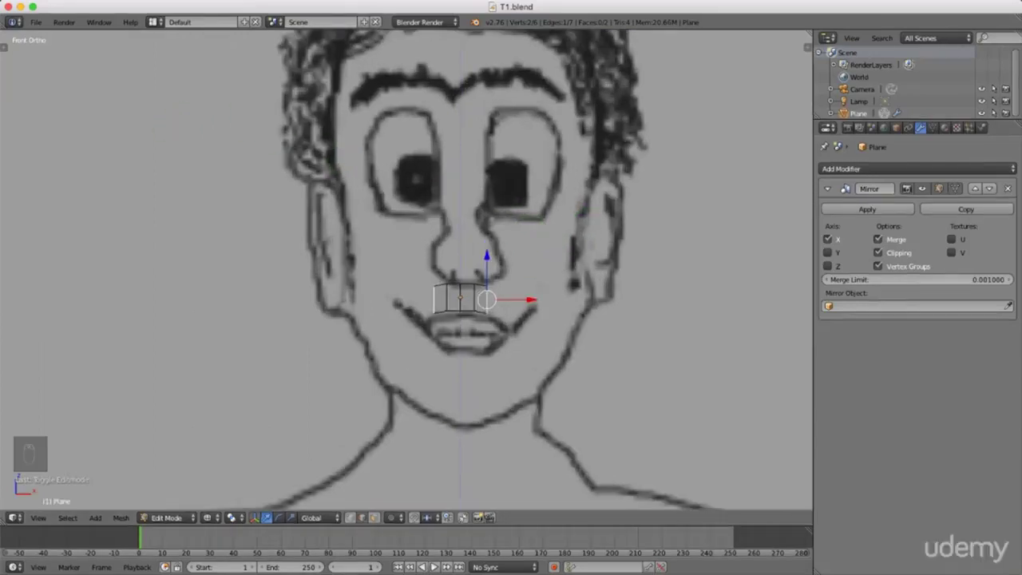
left_click(465, 409)
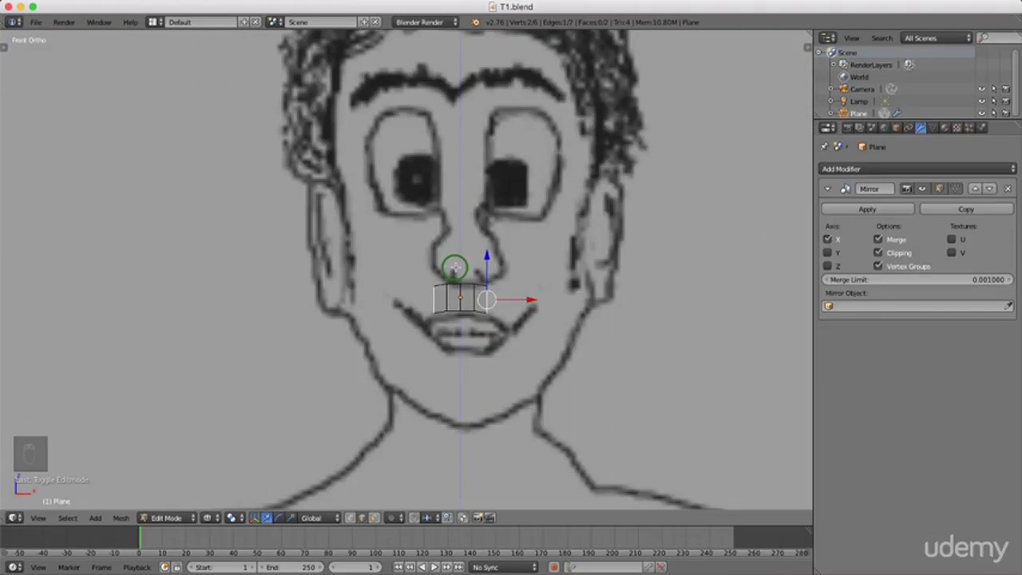
key("Tab")
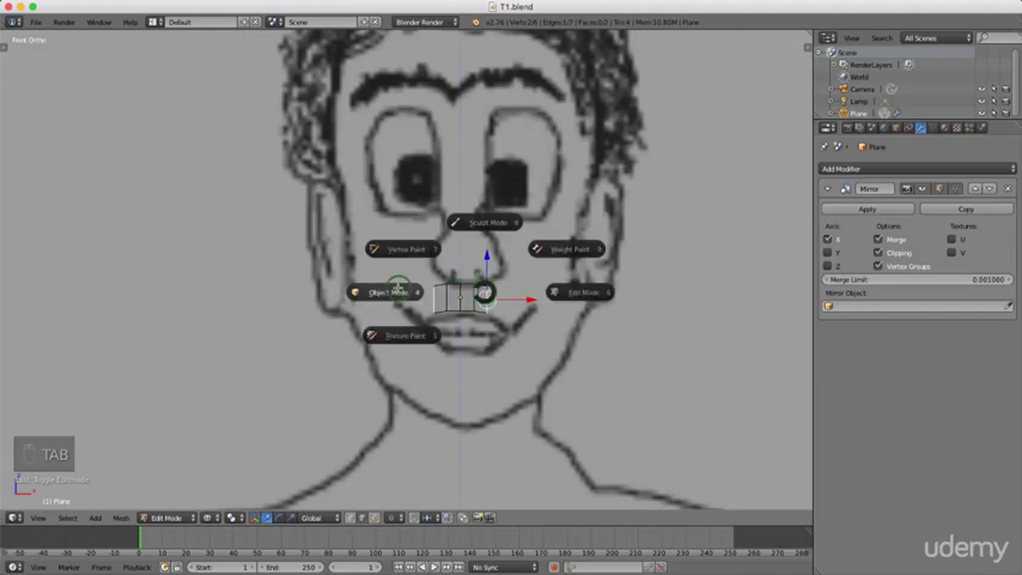
left_click(393, 291)
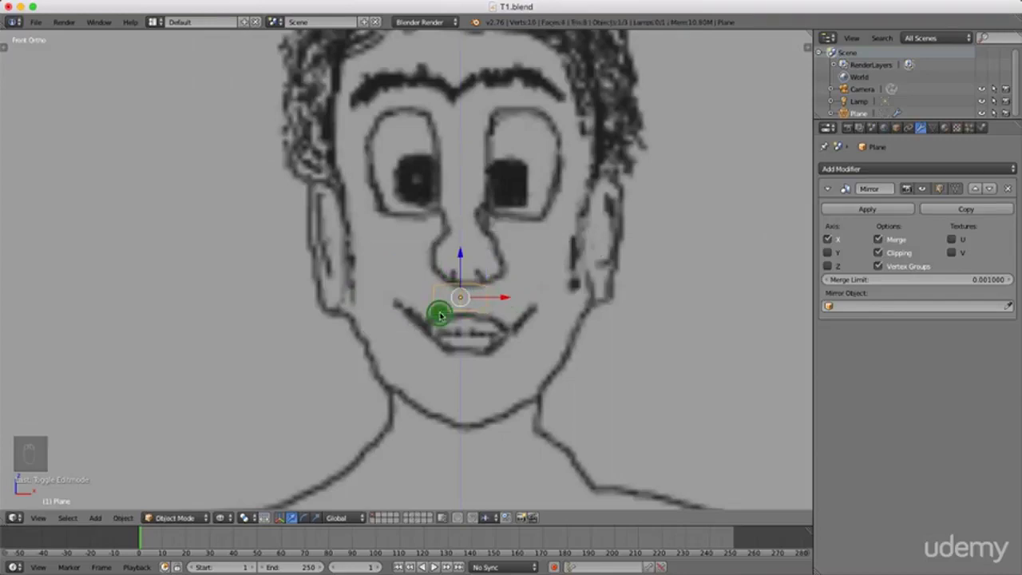
key("Tab")
left_click(556, 292)
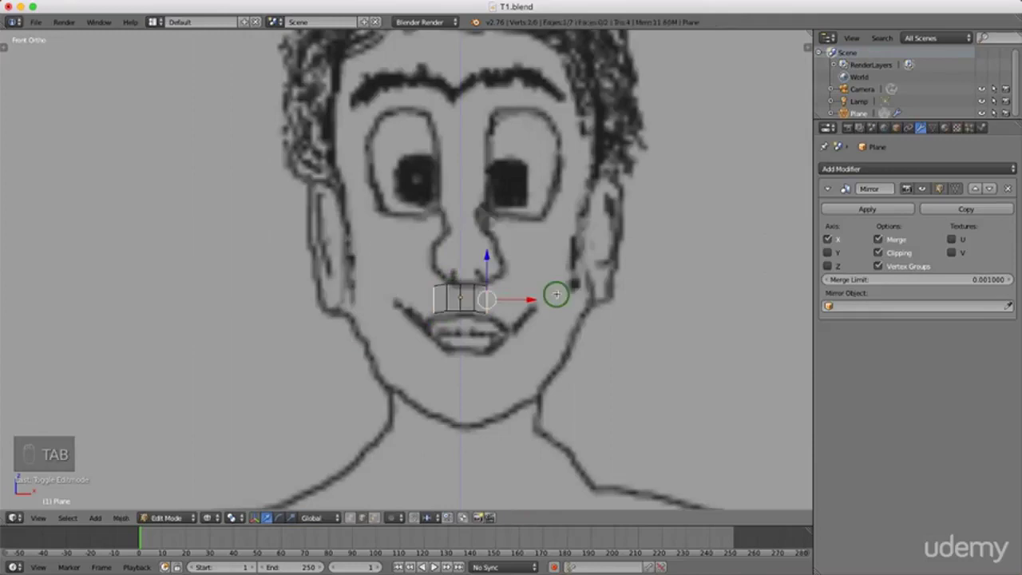
- Switch to vertex selection and slightly lower the strip's top edge and its outer top corner beneath the nose
scroll(466, 269, "up", 2)
scroll(458, 277, "up", 1)
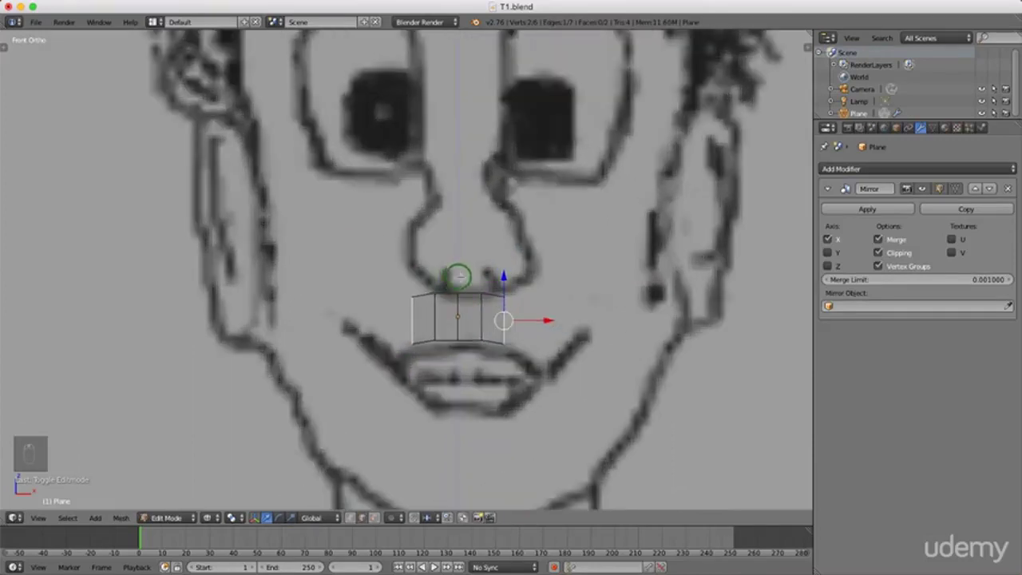
scroll(519, 315, "down", 3)
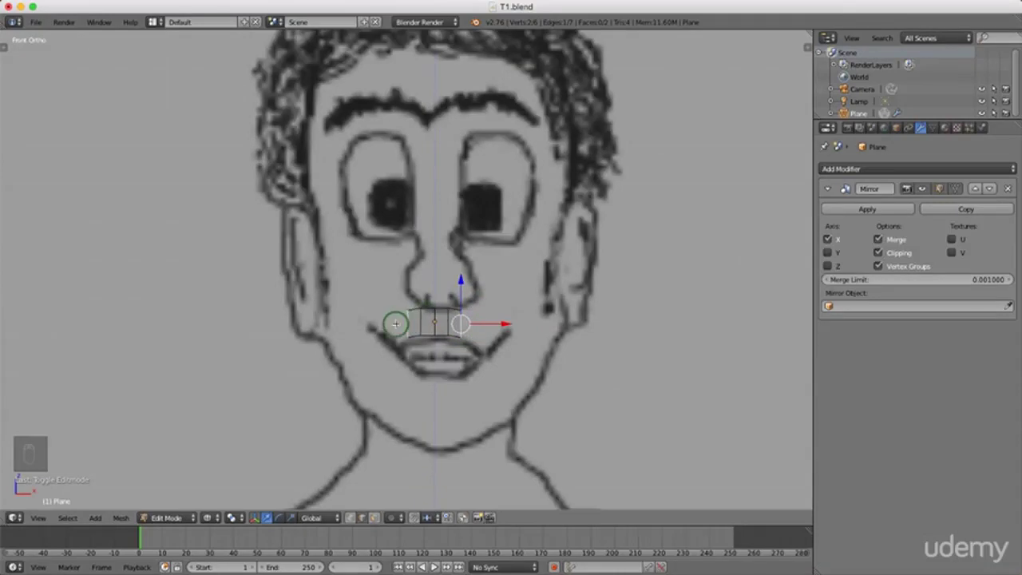
scroll(412, 331, "up", 3)
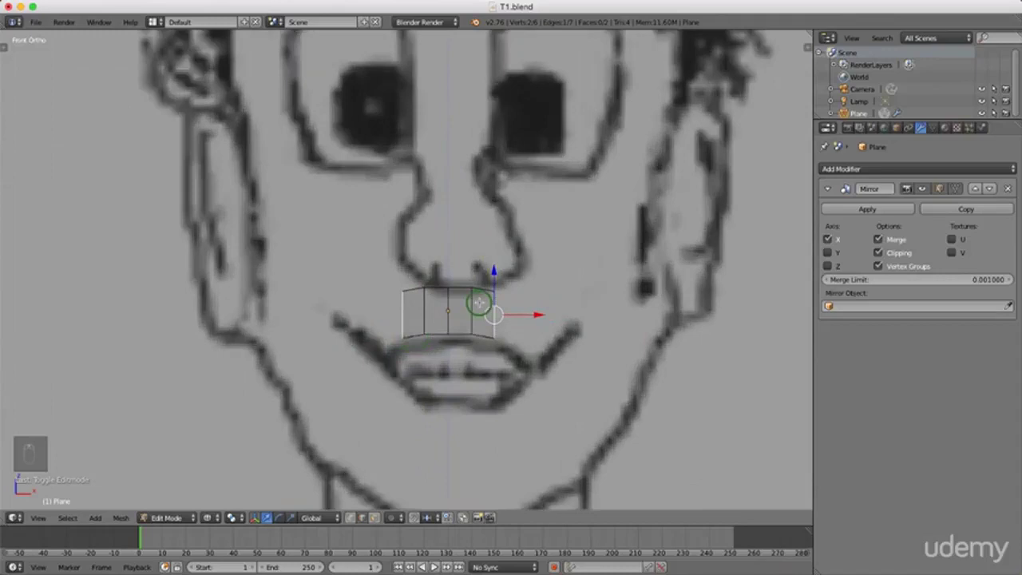
key("ctrl+Tab")
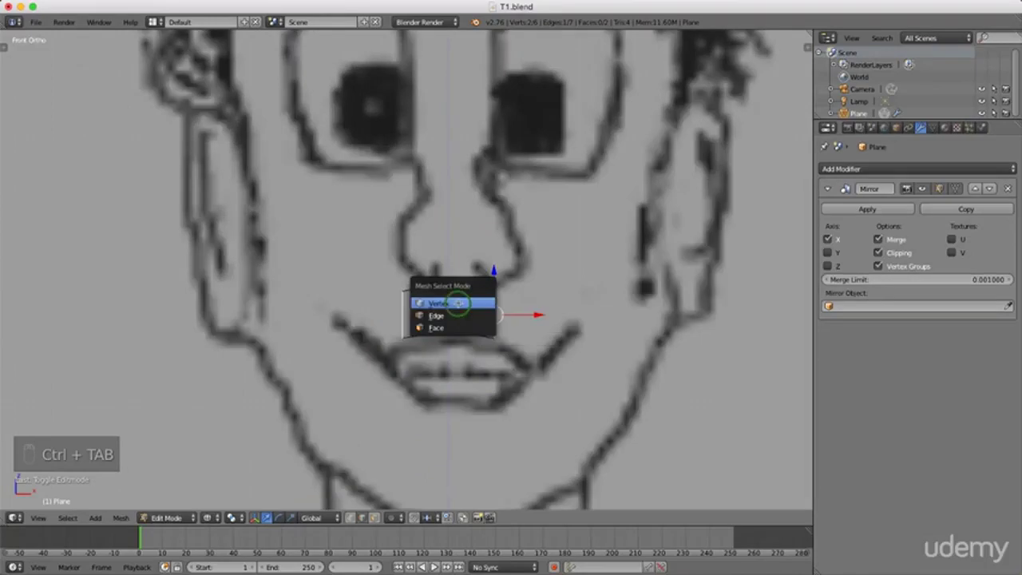
left_click(458, 304)
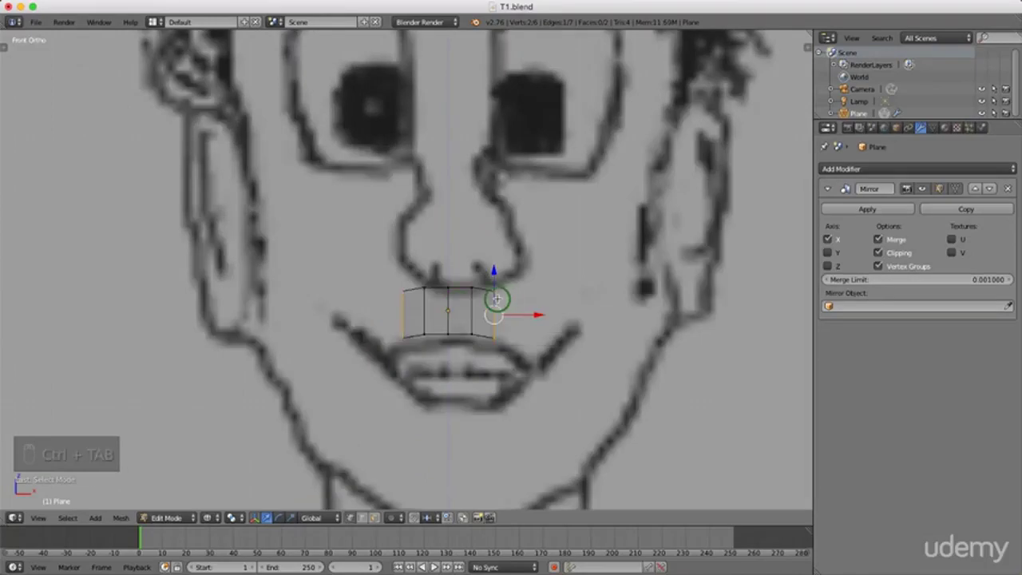
scroll(495, 299, "up", 3)
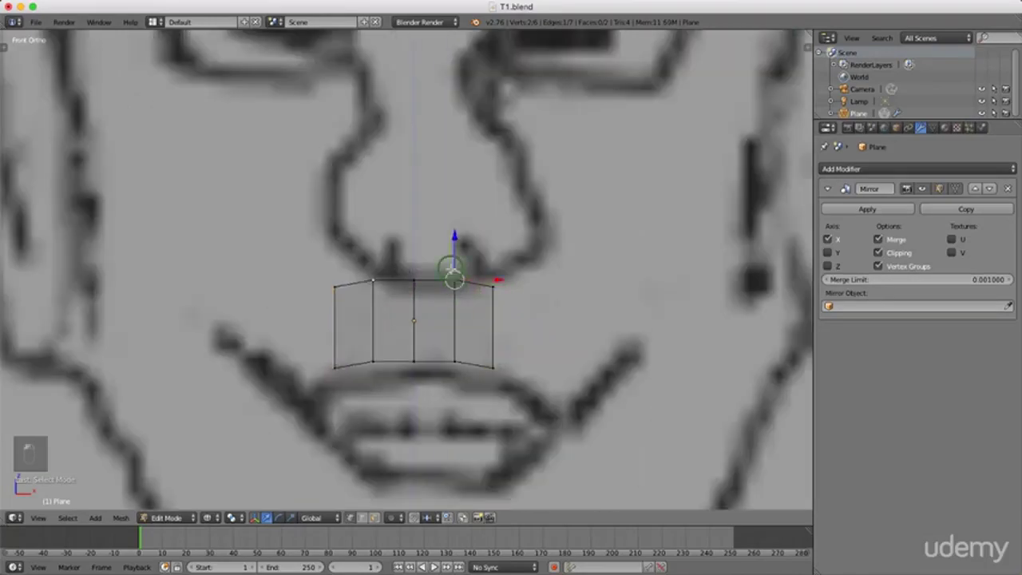
right_click(434, 280)
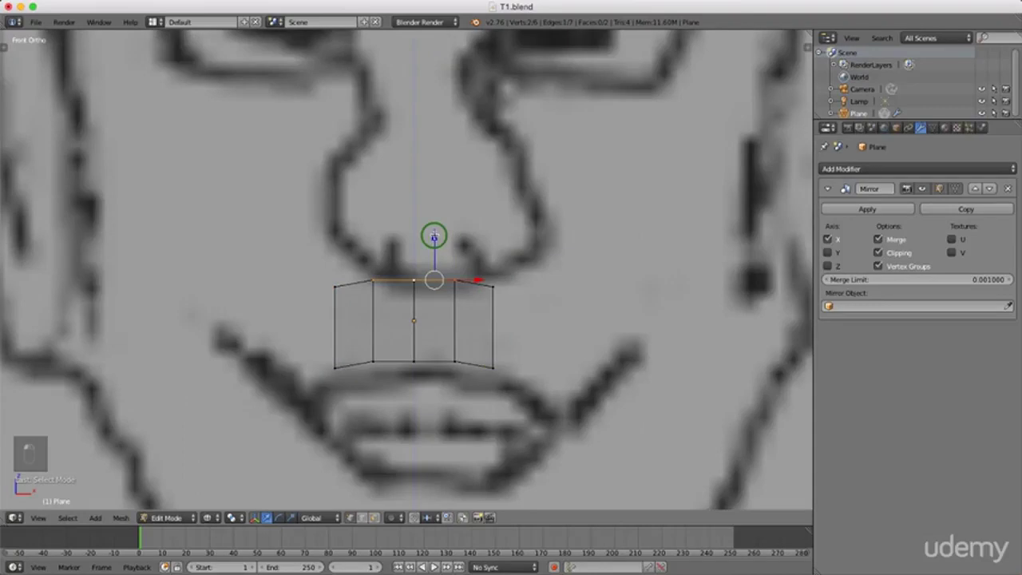
left_click_drag(435, 236, 432, 240)
left_click_drag(484, 283, 494, 257)
middle_click_drag(594, 341, 644, 311, "shift")
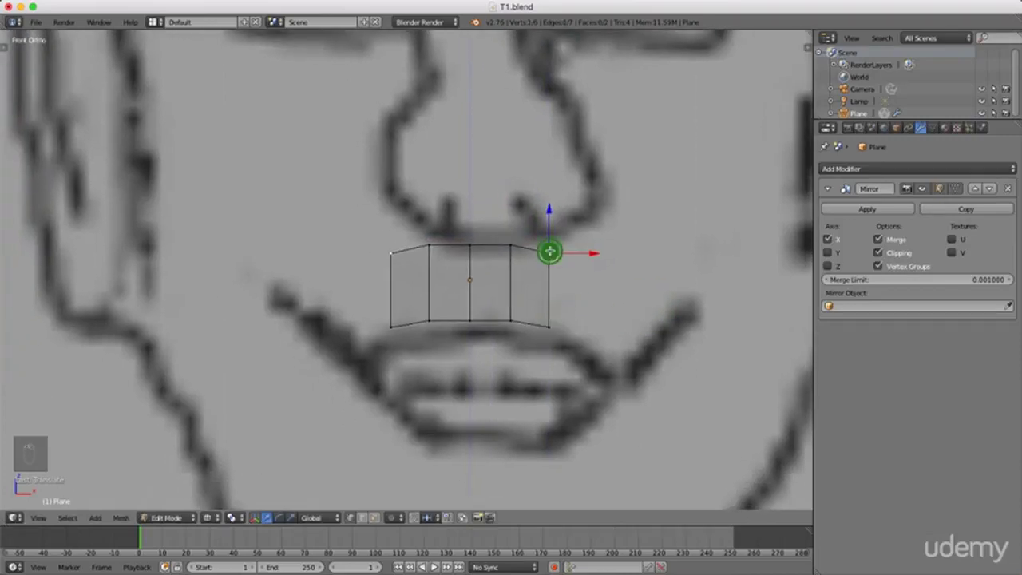
- Select both vertices of the strip's outer edge and rotate it slightly so its lower end tilts inward
right_click(549, 326, "shift")
scroll(468, 359, "down", 2)
key("r")
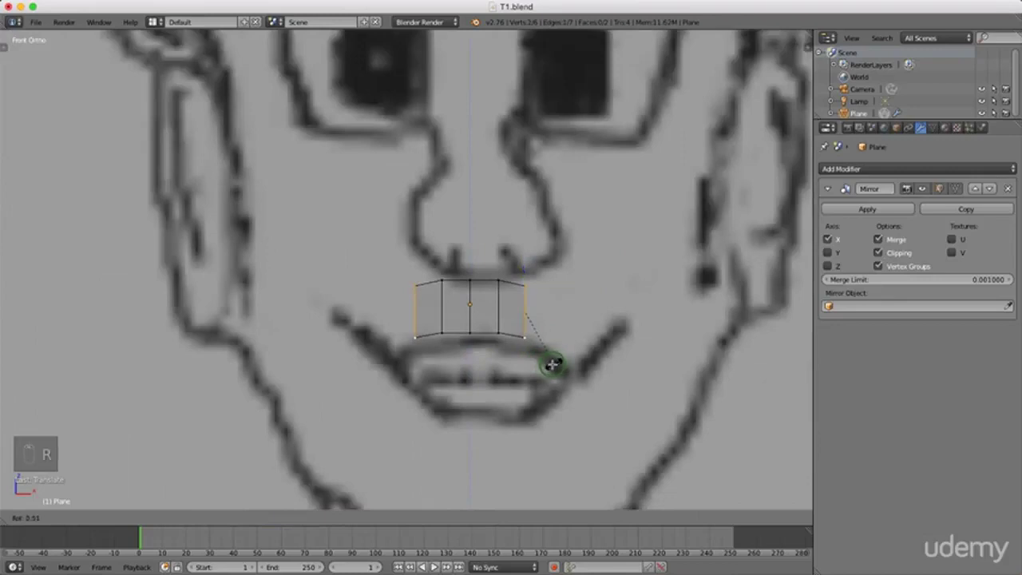
left_click(548, 362)
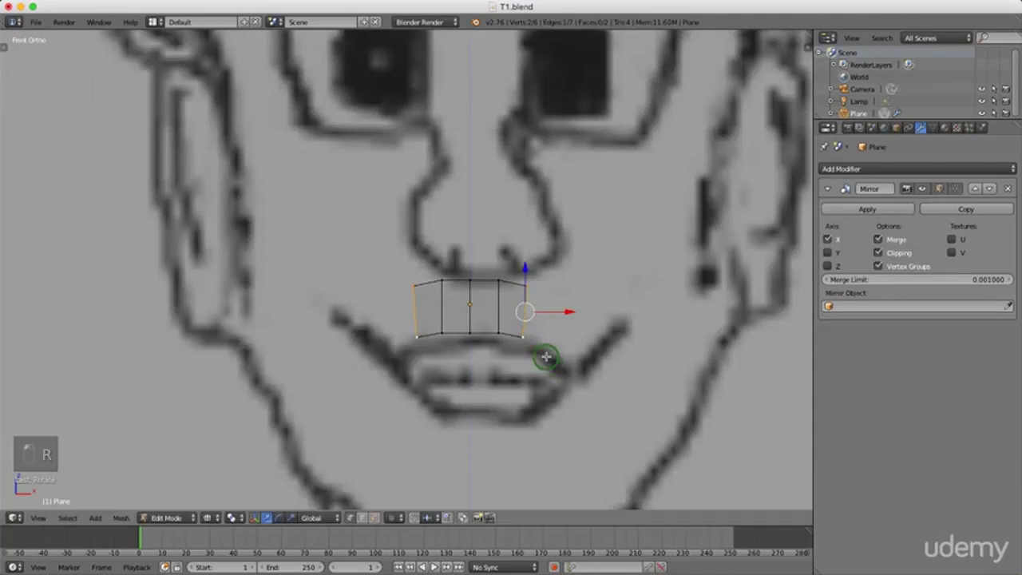
- Extrude the outer edge twice around the upper lip toward the mouth corner, and rotate the new end edge to follow the curve
key("e")
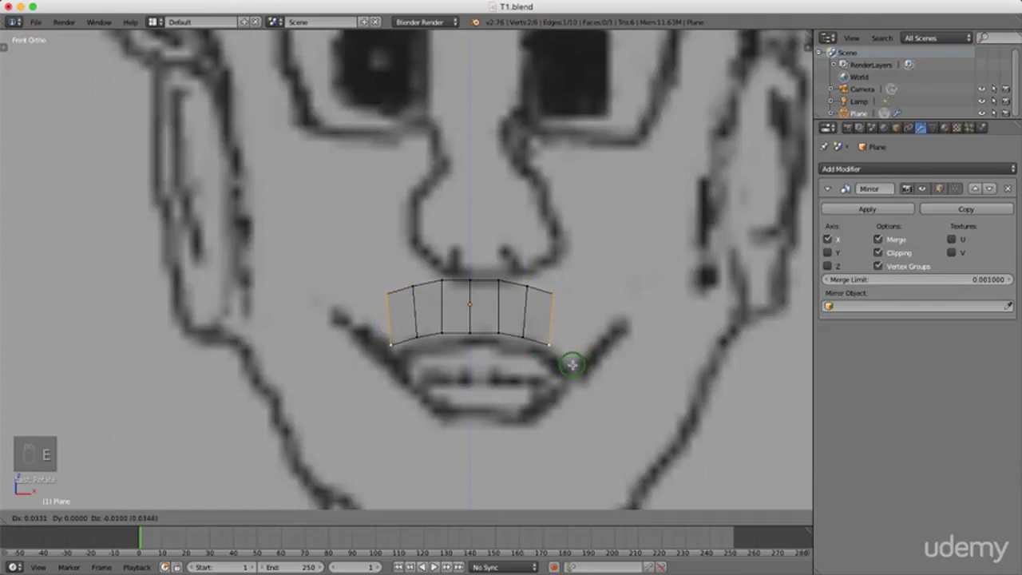
left_click(573, 365)
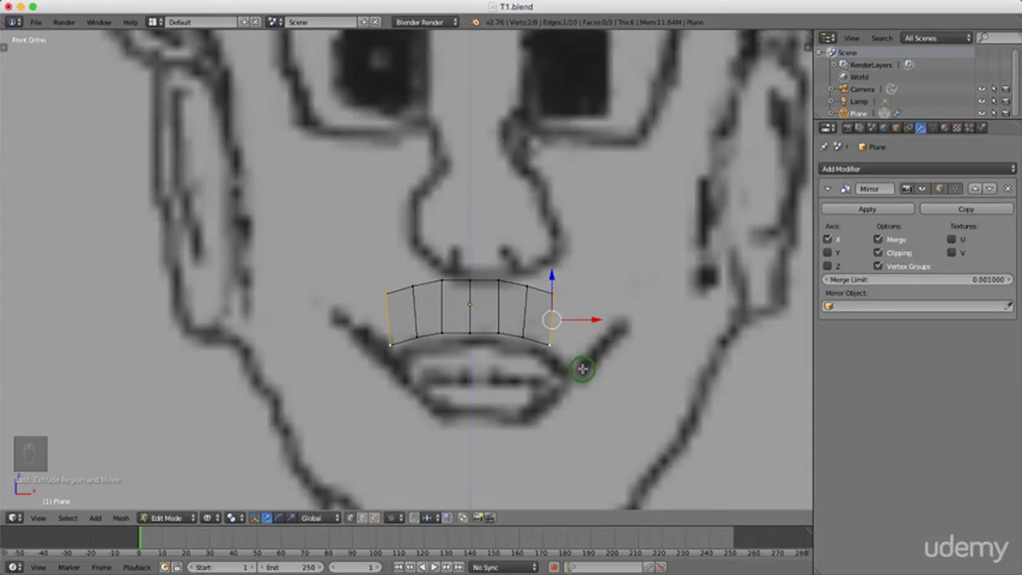
key("e")
left_click(607, 387)
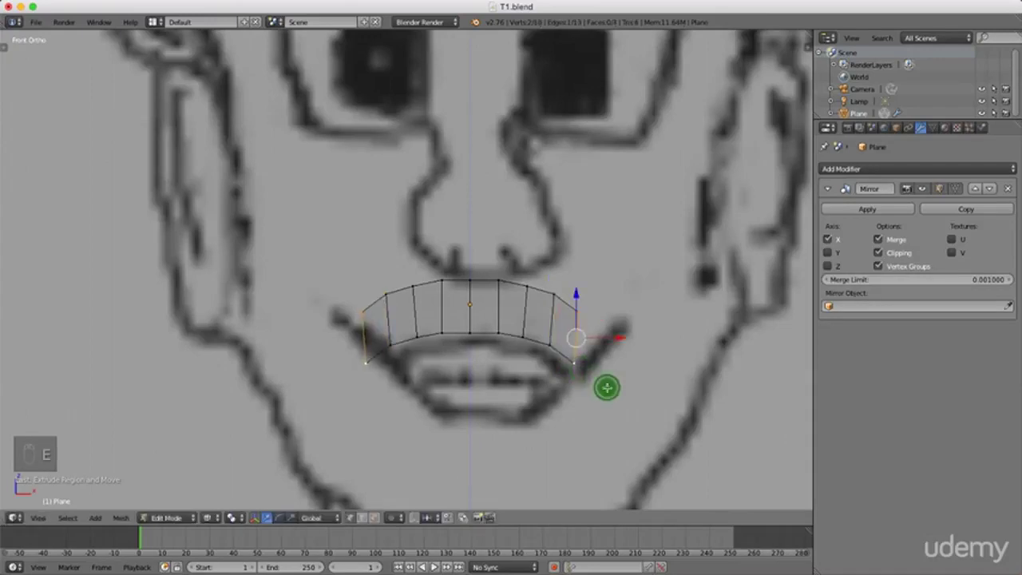
key("r")
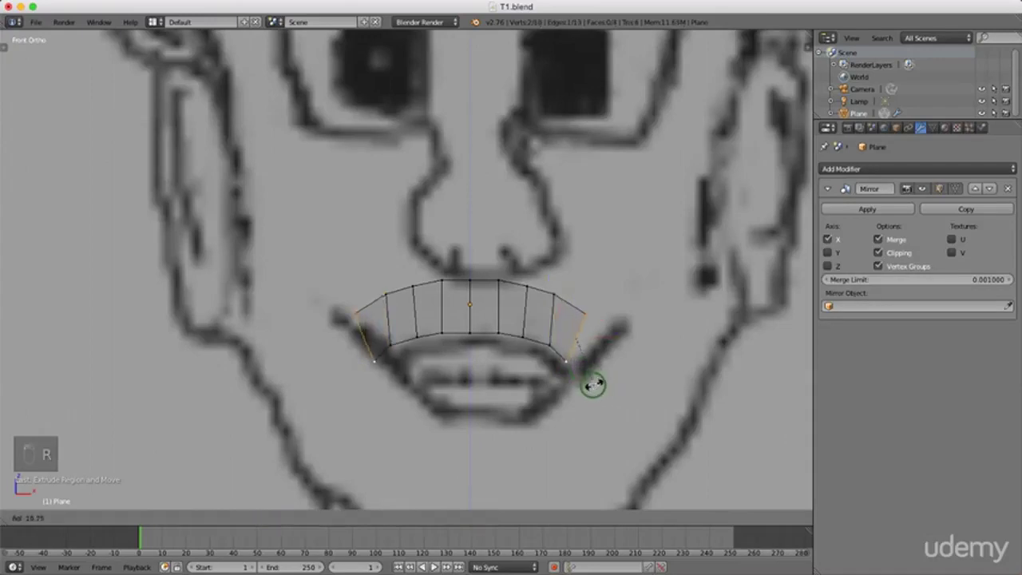
left_click(587, 381)
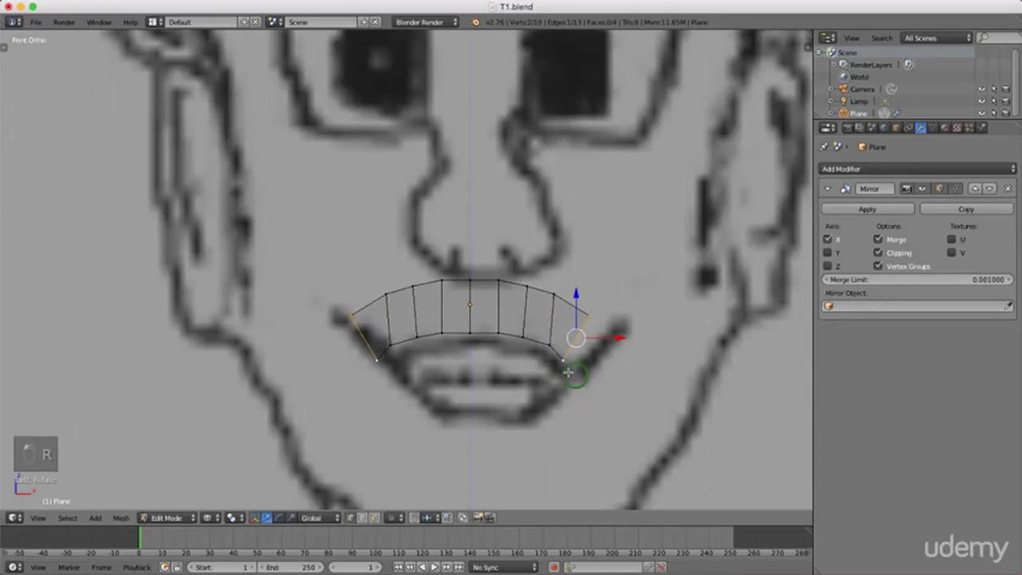
- Move the end edge's lower vertex slightly inward along X and select both vertices of that edge
right_click(563, 359)
key("g")
key("x")
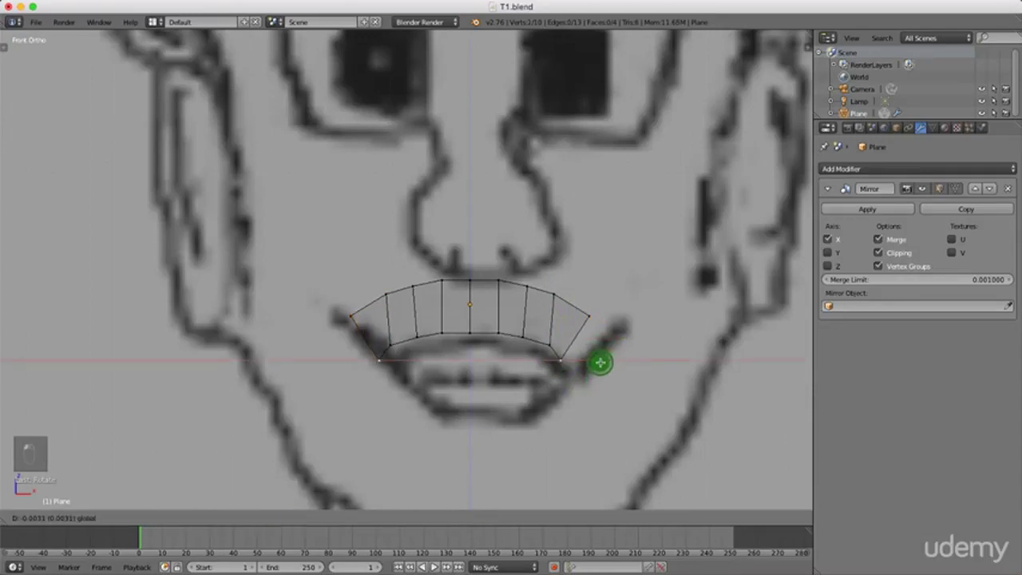
left_click(599, 360)
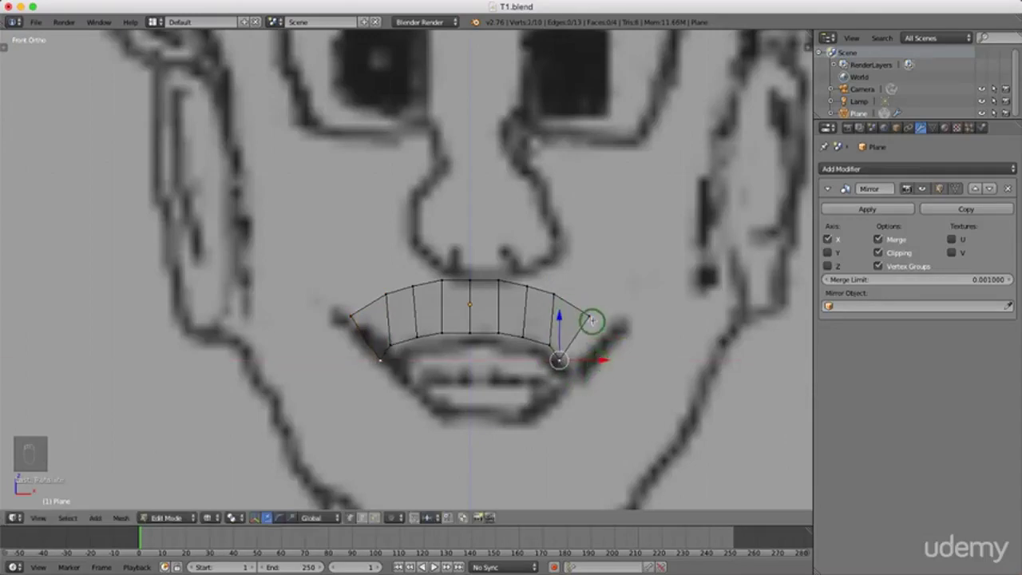
right_click(592, 317, "shift")
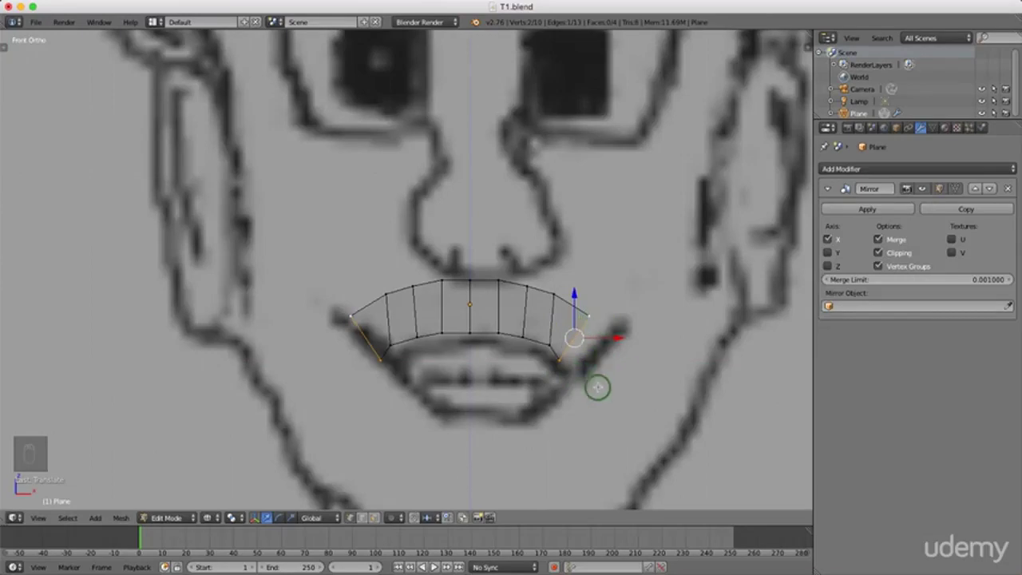
- Extrude the end edge downward beside the mouth corner, rotate it to horizontal and adjust its vertices along X
key("e")
left_click(602, 412)
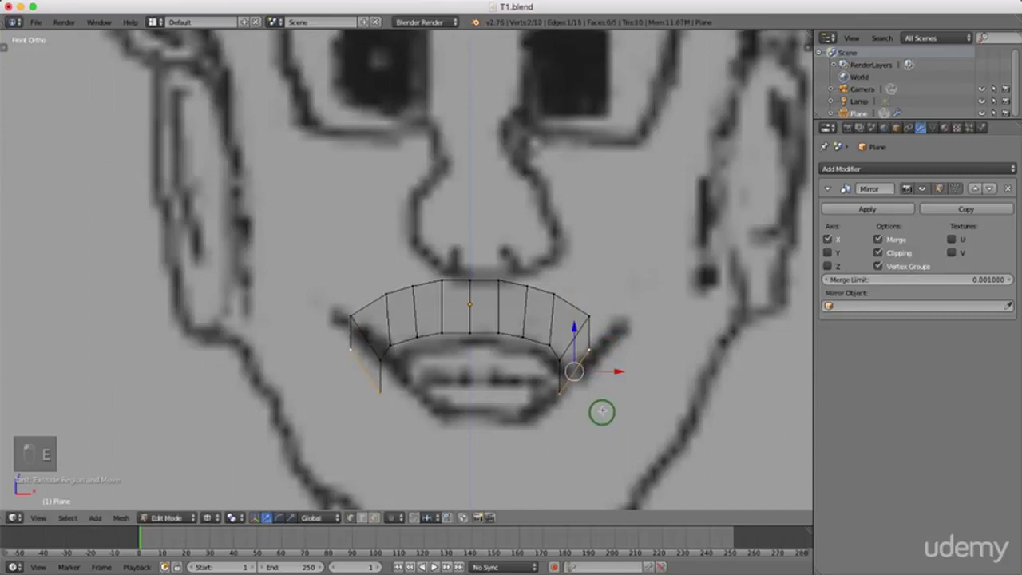
key("r")
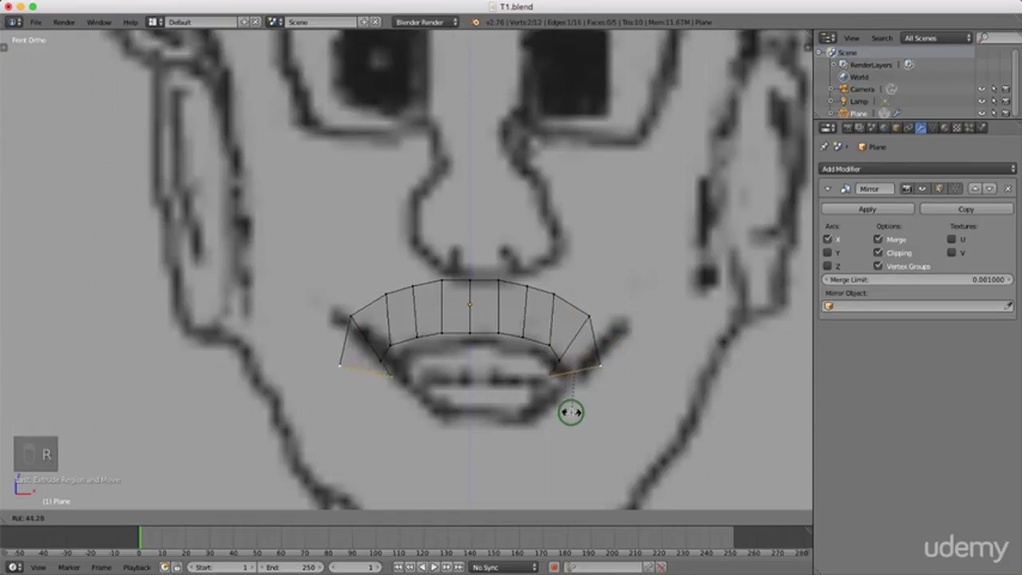
left_click(566, 406)
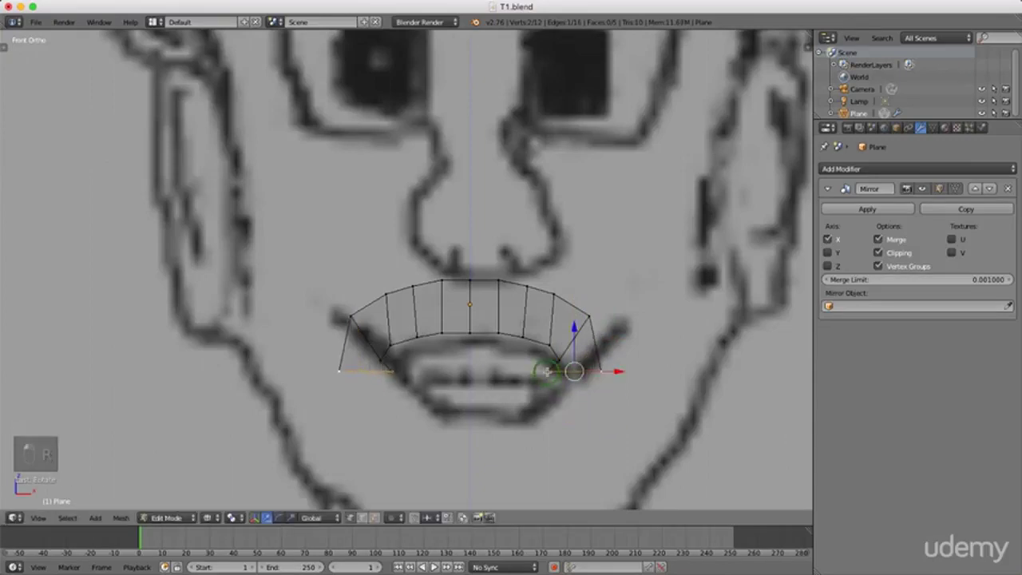
left_click_drag(590, 370, 632, 373)
right_click(601, 372)
- Lower the strip's upper outer corner vertex above the mouth corner slightly and fine-tune it along X
right_click(357, 317)
left_click_drag(598, 276, 596, 289)
left_click_drag(628, 327, 632, 330)
- Select the strip's four top vertices beneath the nose and lower them along Z, and nudge the outer corner vertex slightly inward
right_click(557, 296)
right_click(525, 283, "shift")
right_click(498, 280, "shift")
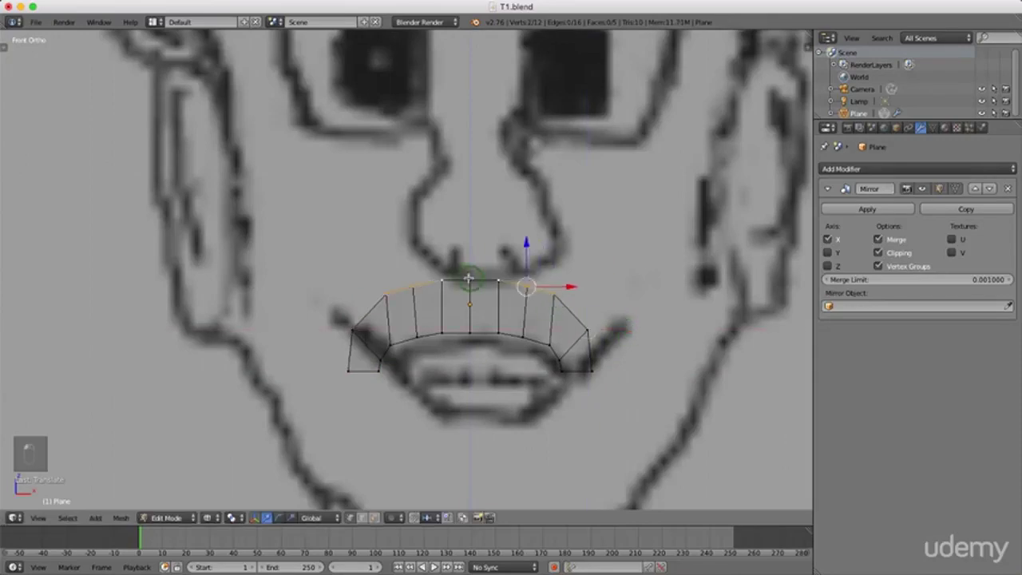
right_click(469, 278, "shift")
mouse_move(500, 247)
left_mouse_down()
mouse_move(509, 244)
mouse_move(509, 259)
left_mouse_up()
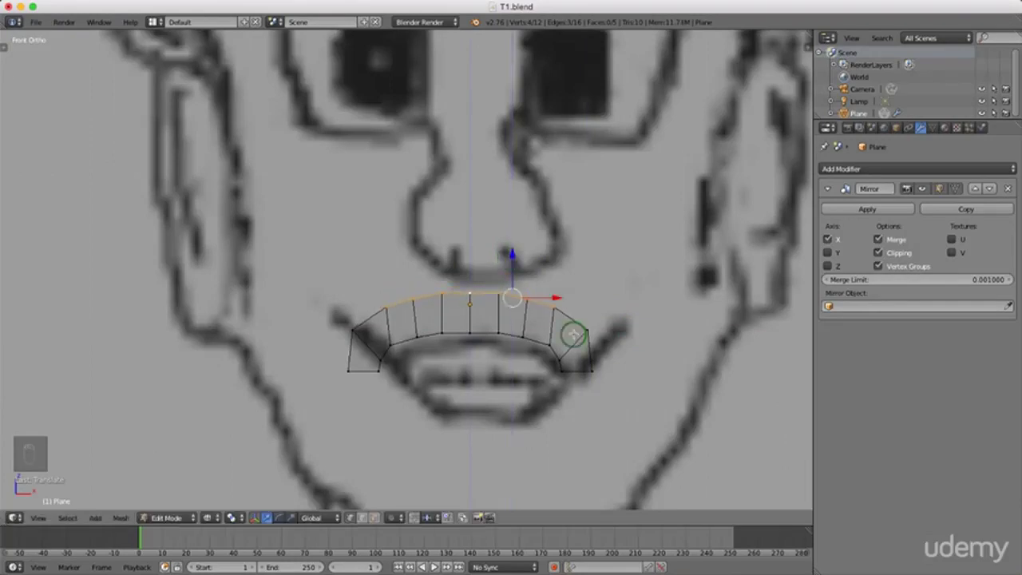
right_click(589, 332)
left_click_drag(615, 331, 612, 332)
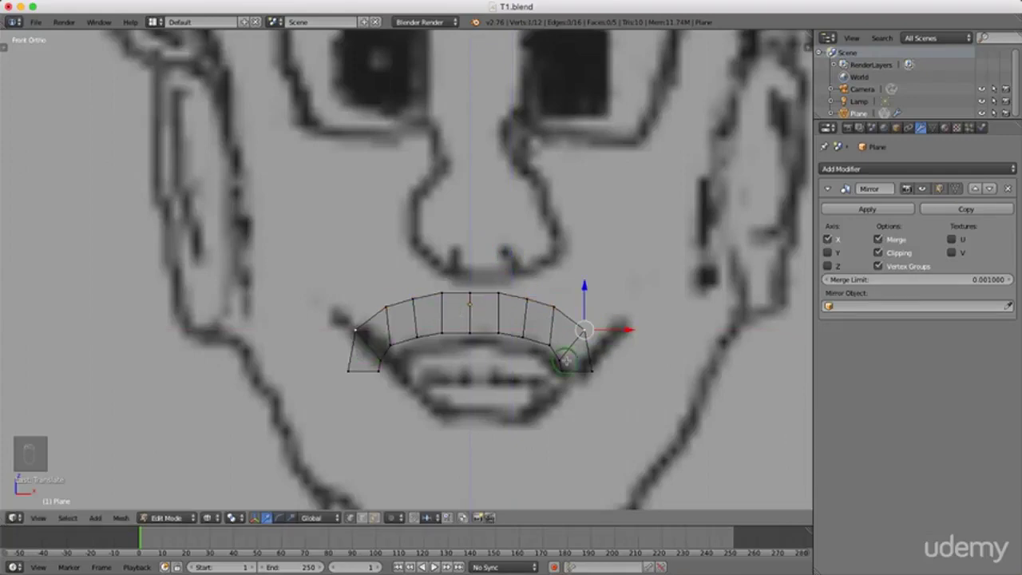
- Select both vertices of the horizontal end edge, extrude it down and inward below the mouth corner, and rotate the new edge
right_click(592, 371)
key("g")
left_click(546, 372)
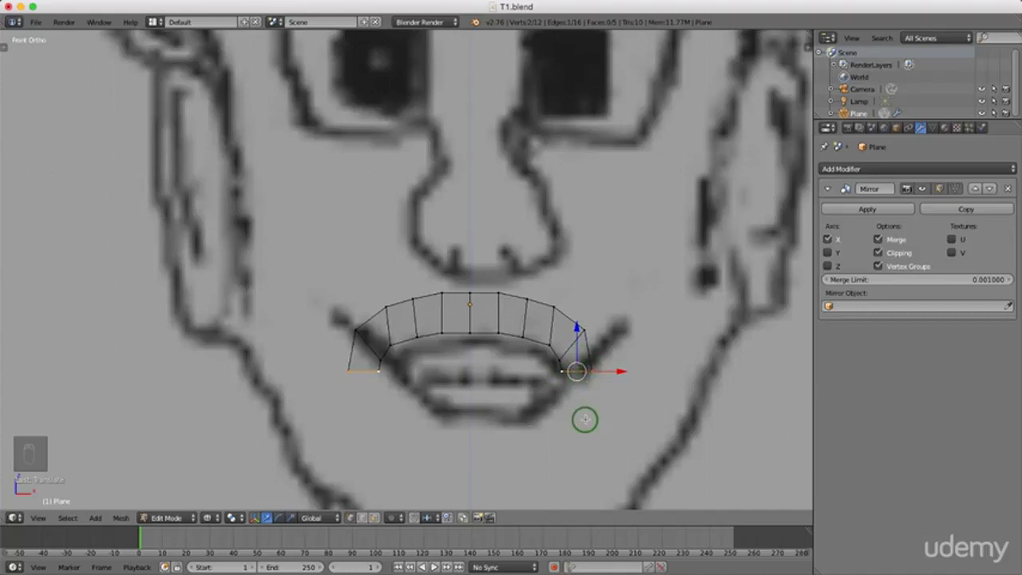
key("e")
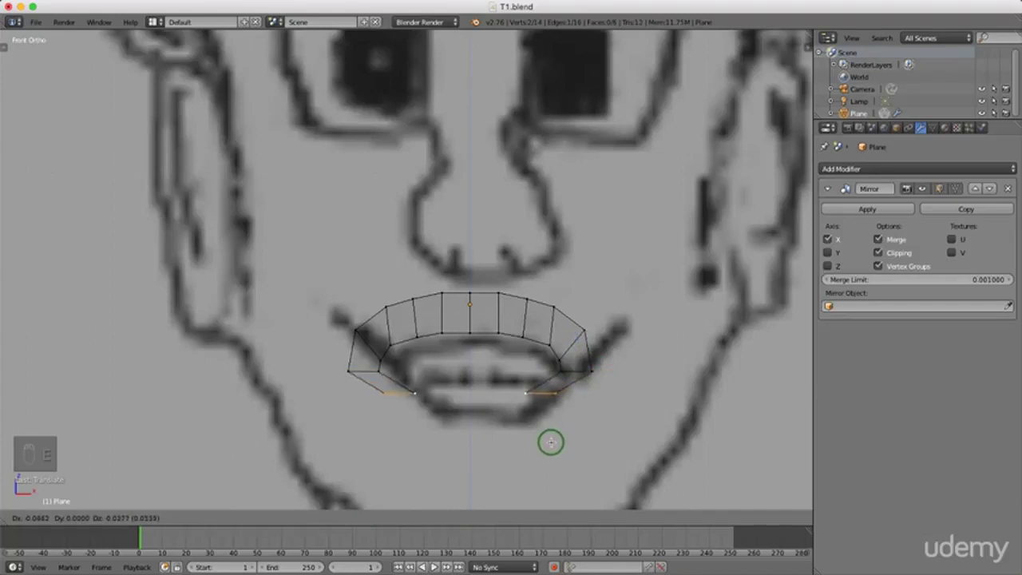
left_click(551, 442)
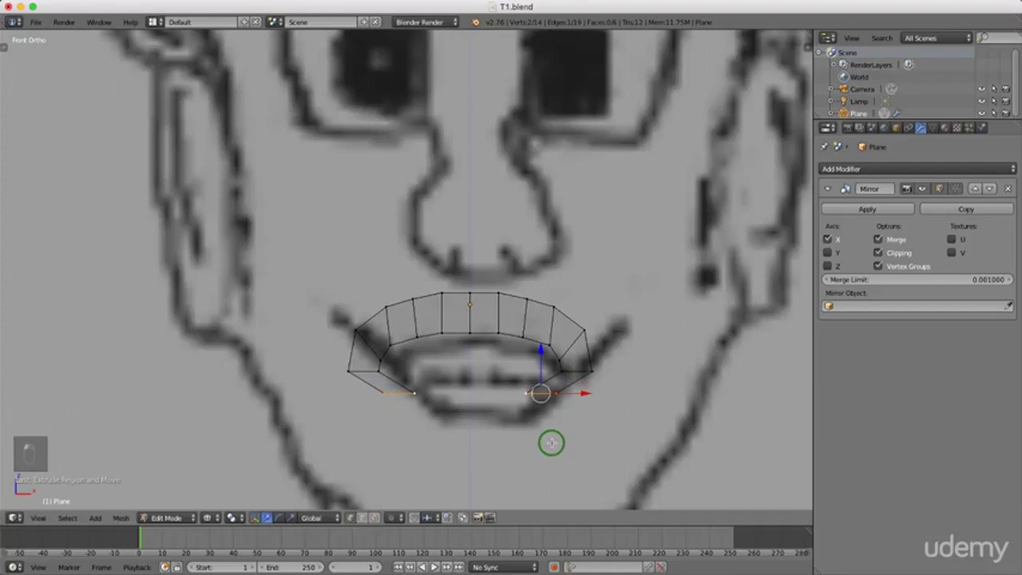
key("r")
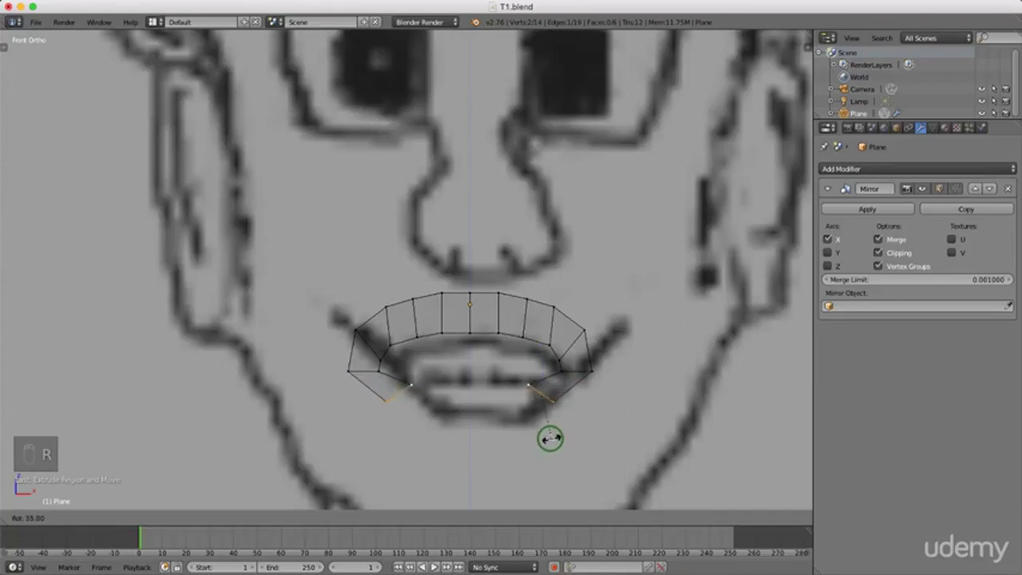
left_click(542, 434)
- Reposition the inner and outer vertices of the new end edge to follow the lower lip's curve
right_click(530, 381)
mouse_move(549, 384)
left_mouse_down()
mouse_move(567, 386)
mouse_move(541, 357)
mouse_move(543, 365)
left_mouse_up()
left_click_drag(551, 365, 552, 371)
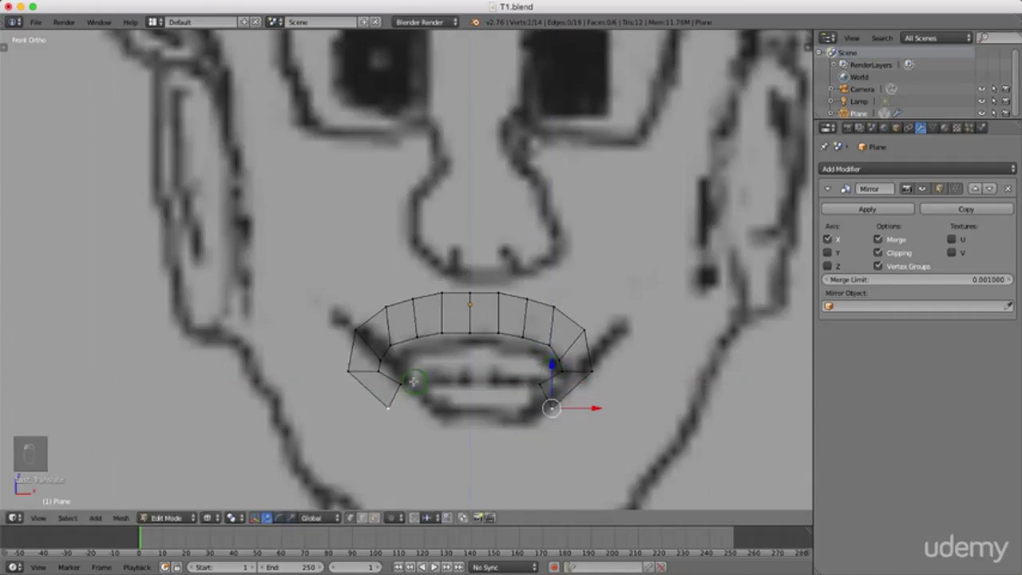
right_click(541, 384, "ctrl")
left_click_drag(540, 357, 561, 379)
- Select both vertices of the end edge and extrude it to the mirror centre line to close the loop under the lower lip
right_click(552, 407, "ctrl")
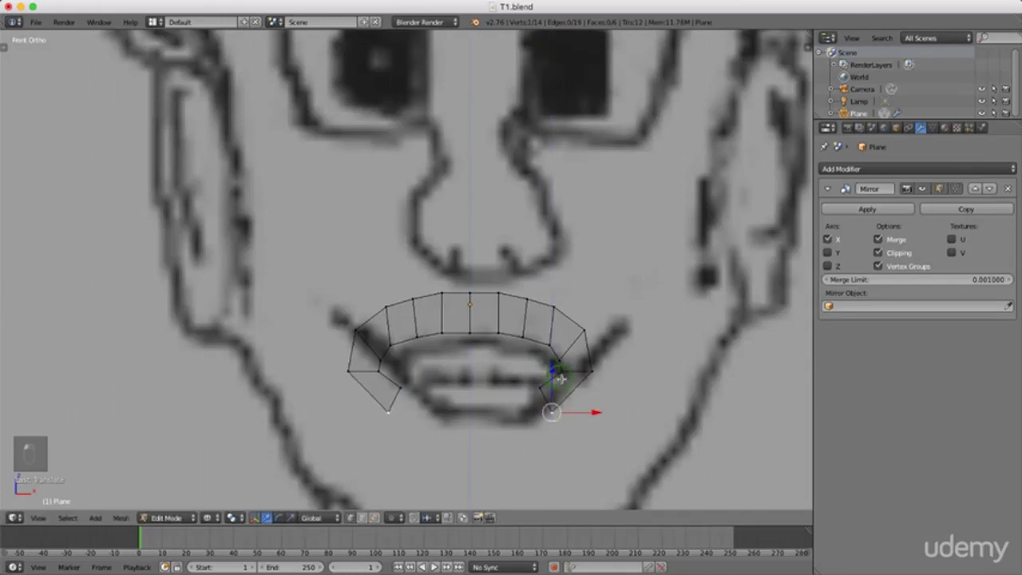
scroll(551, 397, "up", 2)
right_click(535, 386, "shift")
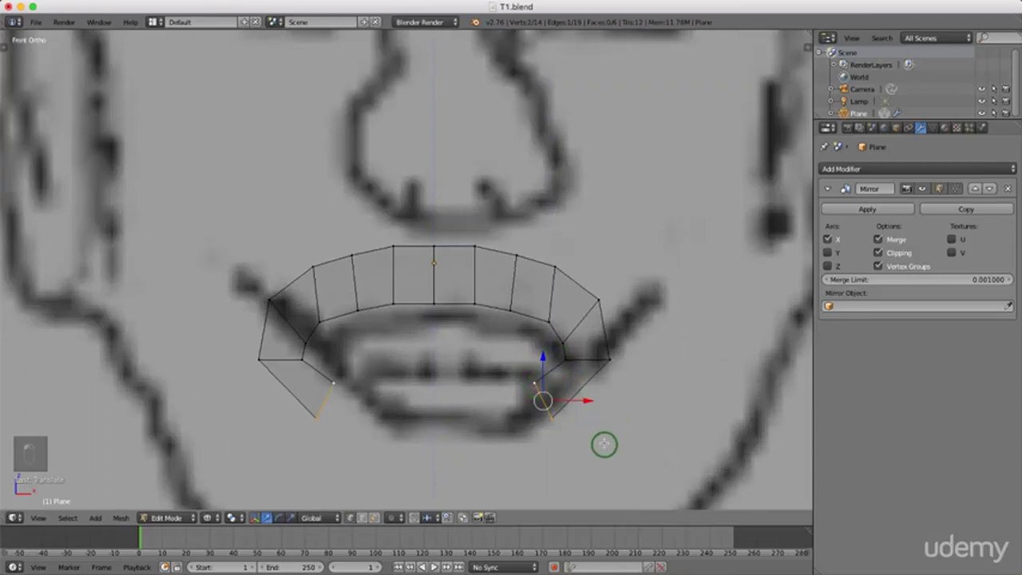
key("e")
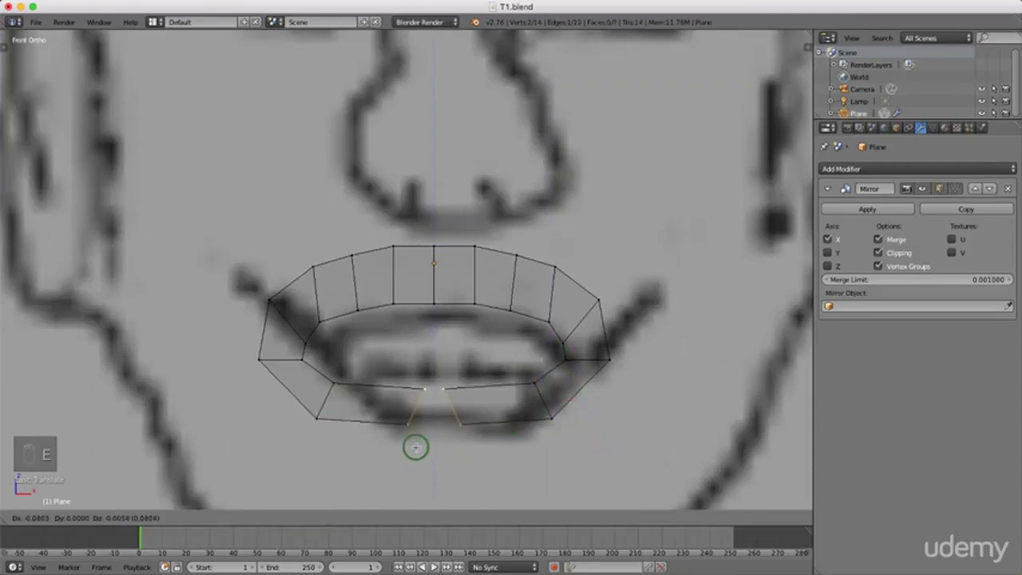
left_click(358, 448)
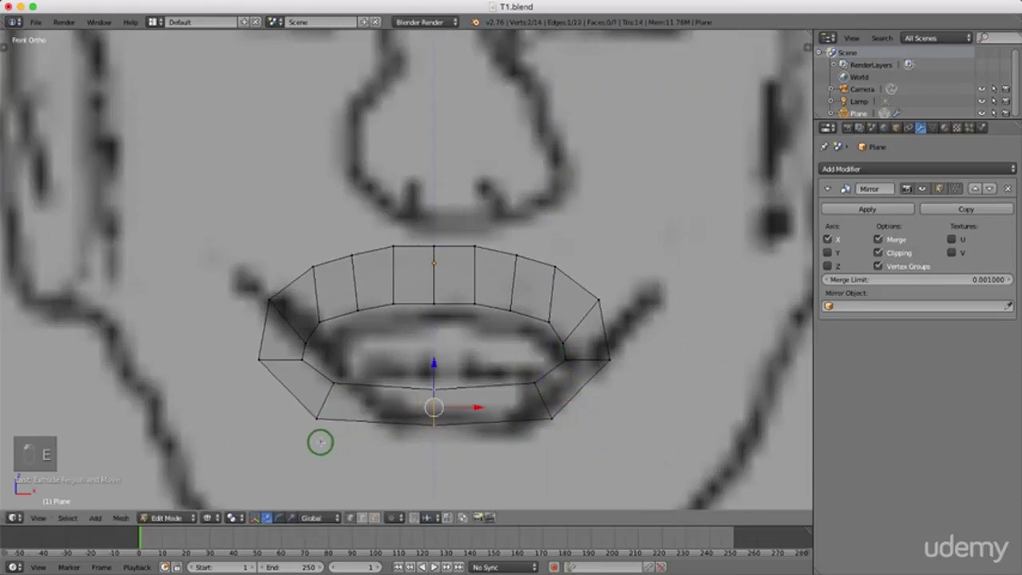
- Move the lower lip's outer and inner side vertices toward the centre along X
right_click(319, 416)
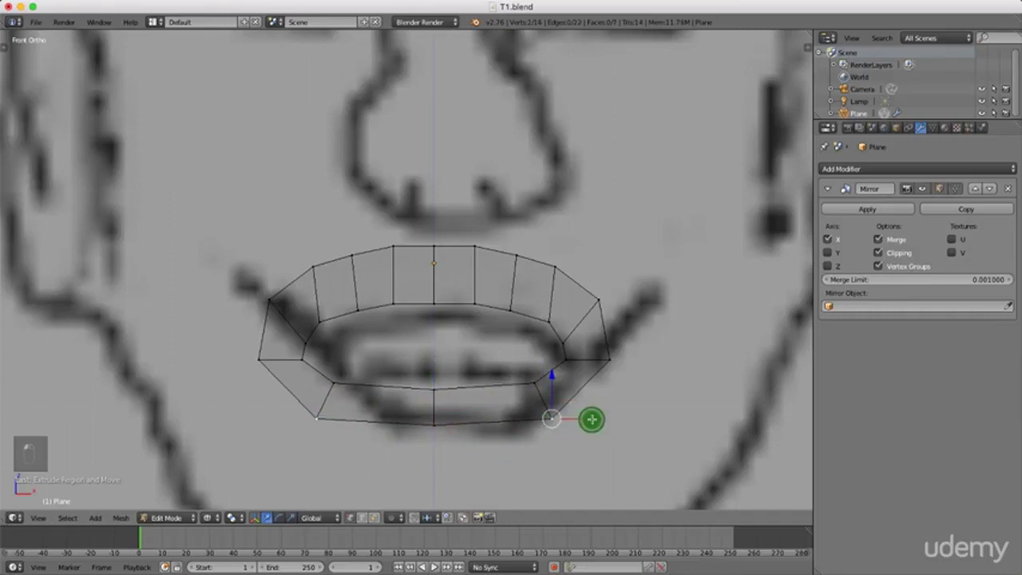
key("g")
key("x")
left_click(569, 421)
right_click(539, 384)
key("g")
key("x")
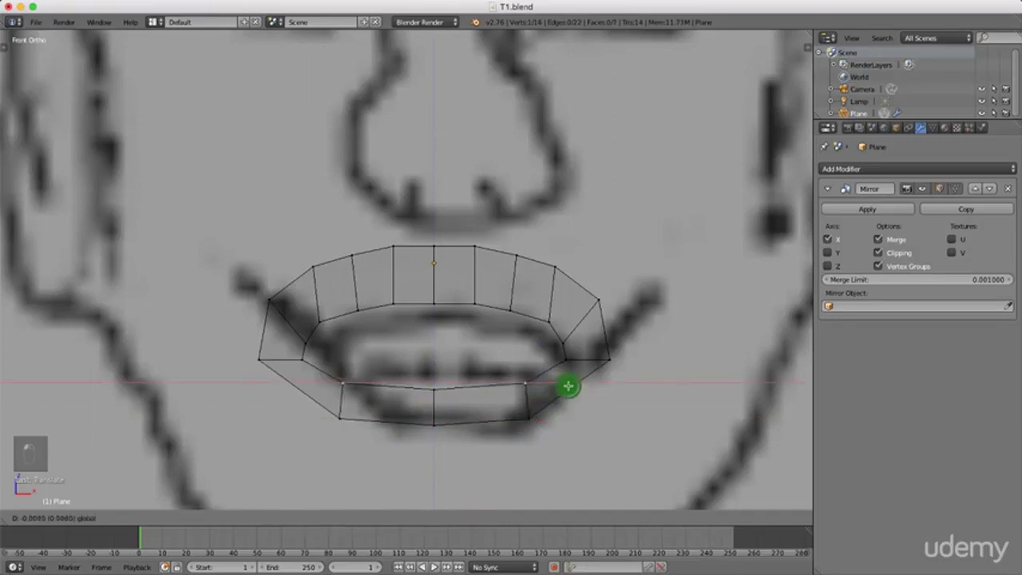
left_click(553, 388)
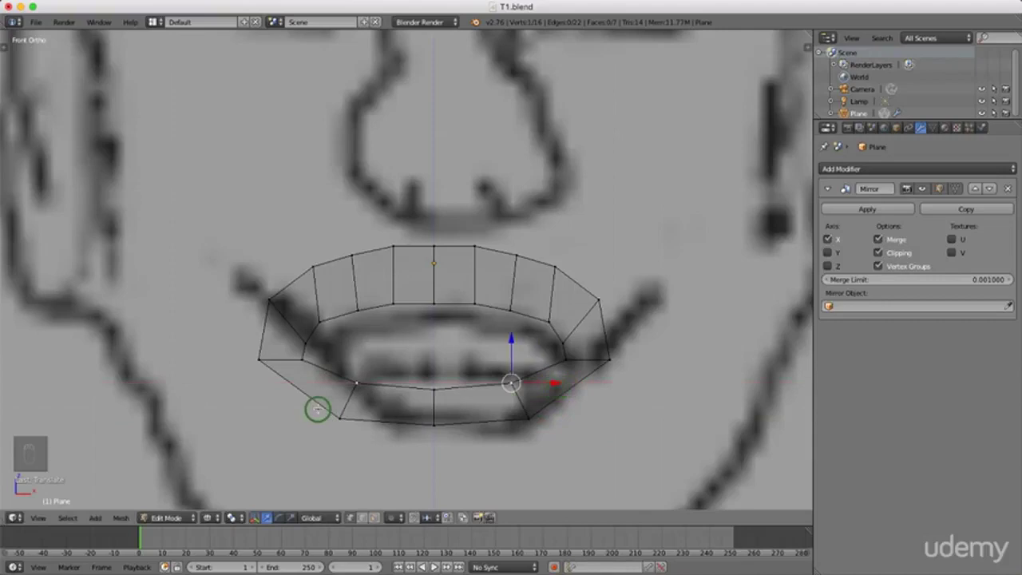
- Shift the lower inner vertex at the mouth corner slightly inward along X and lower the outer vertex beside it along Z
right_click(308, 369)
left_click_drag(608, 359, 604, 359)
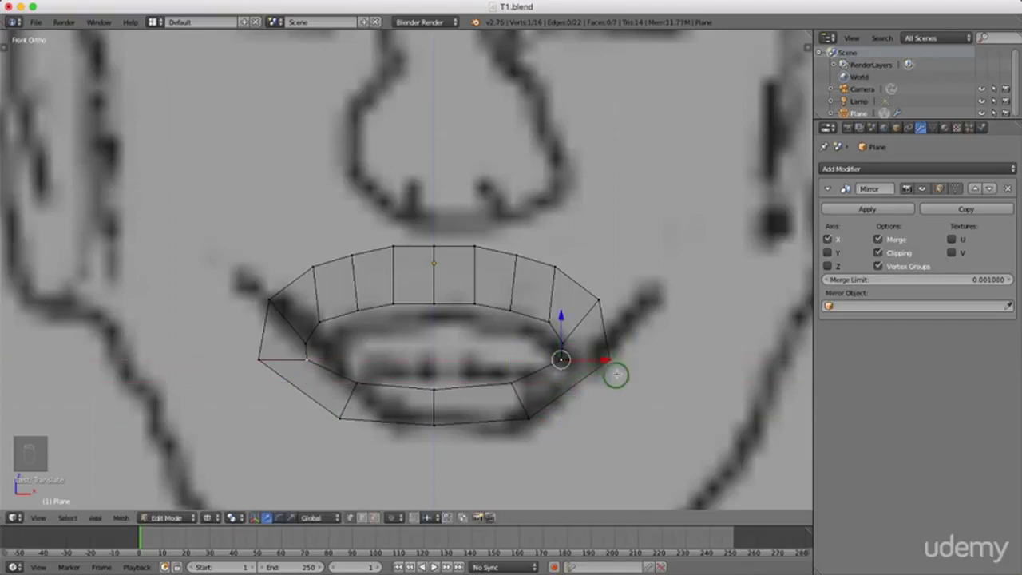
left_click(607, 359)
key("a")
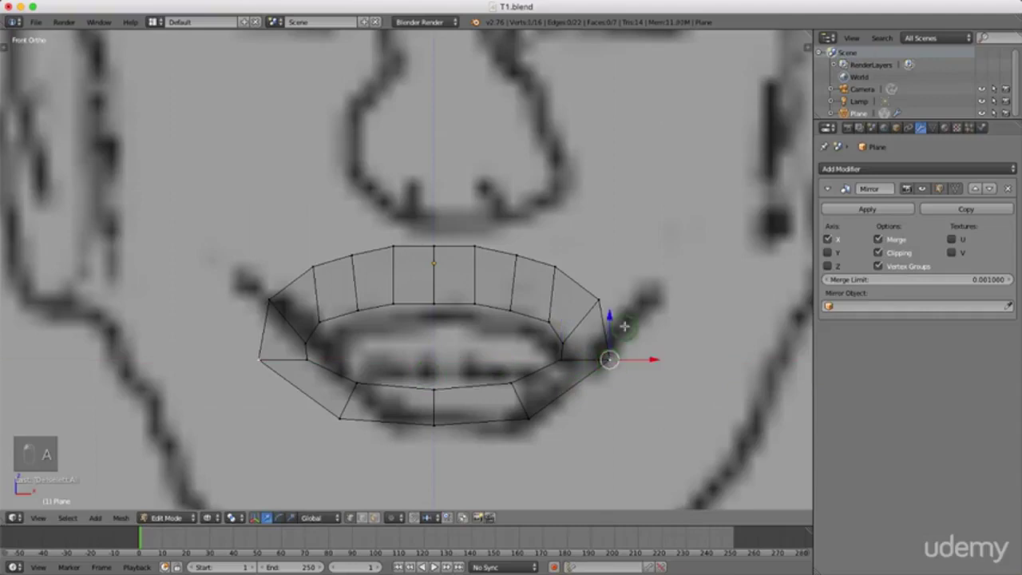
left_click_drag(609, 317, 610, 338)
- Lower the upper outer vertex at the mouth corner and fine-tune both outer corner vertices along X
right_click(597, 303)
left_click_drag(600, 277, 635, 321)
right_click(617, 375)
left_click_drag(624, 379, 629, 379)
right_click(629, 322)
left_click(637, 317)
- Select the three top vertices from the centre line outward and extrude them upward into the base of the nose
right_click(434, 246)
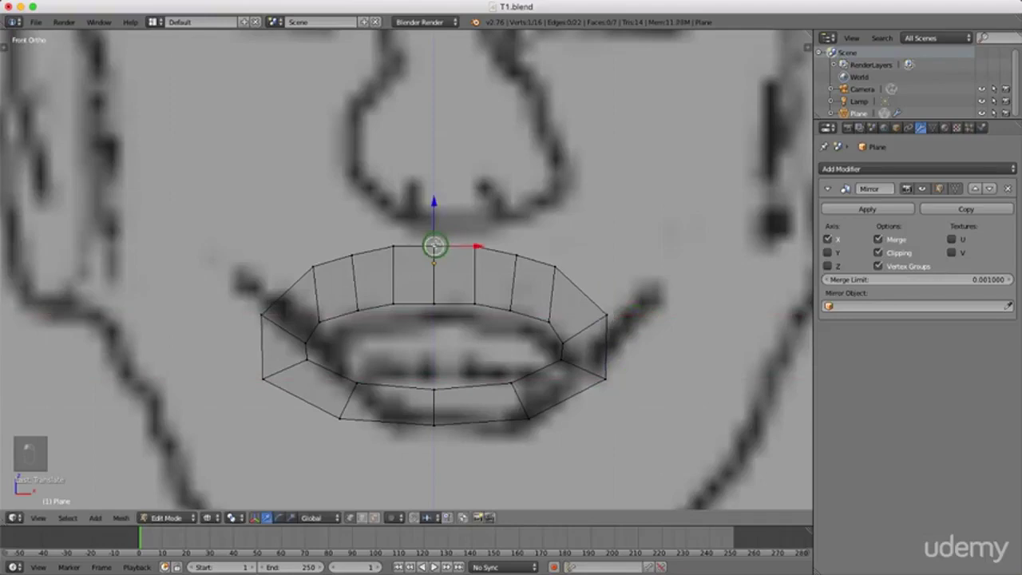
right_click(393, 246, "shift")
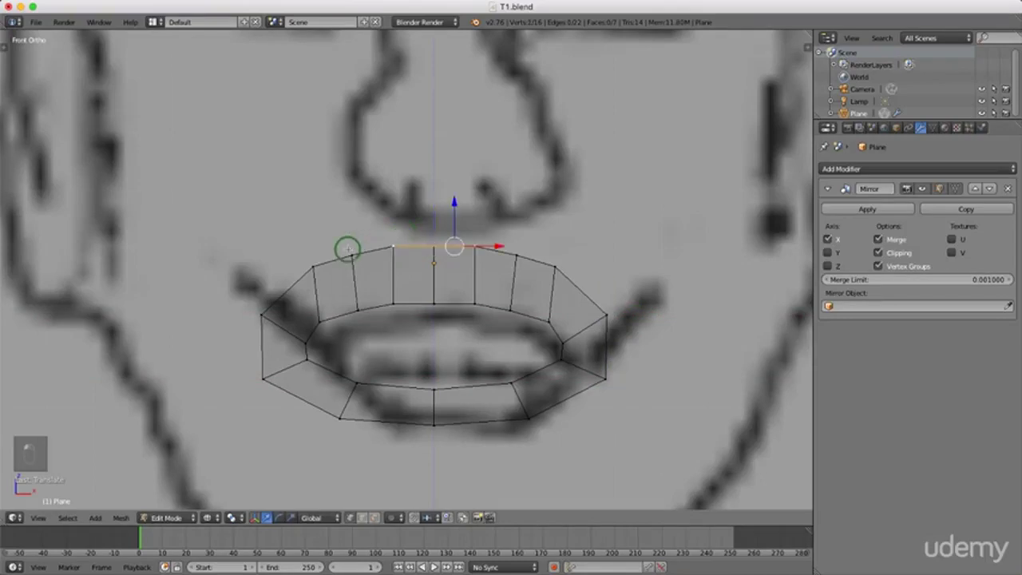
right_click(354, 254, "shift")
scroll(443, 357, "down", 3)
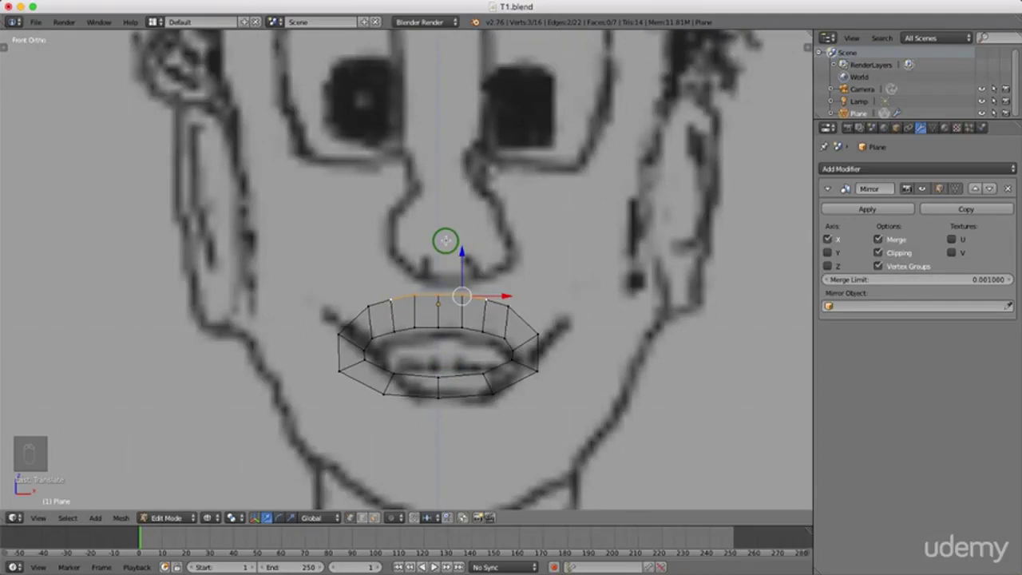
key("e")
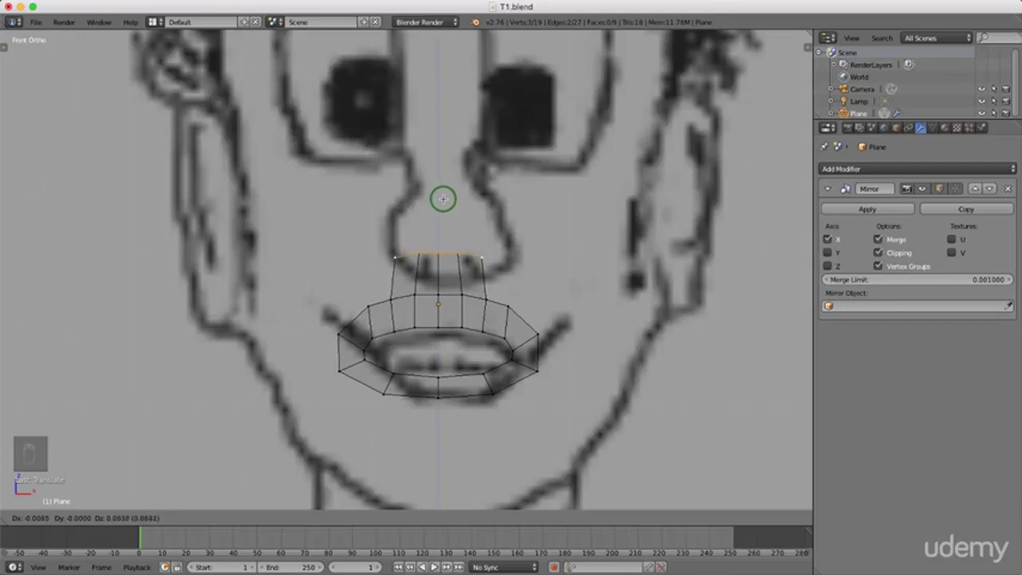
left_click(423, 235)
- Move the extruded edge's outer vertex inward along X and slightly raise the lip vertex below it
scroll(422, 235, "up", 3)
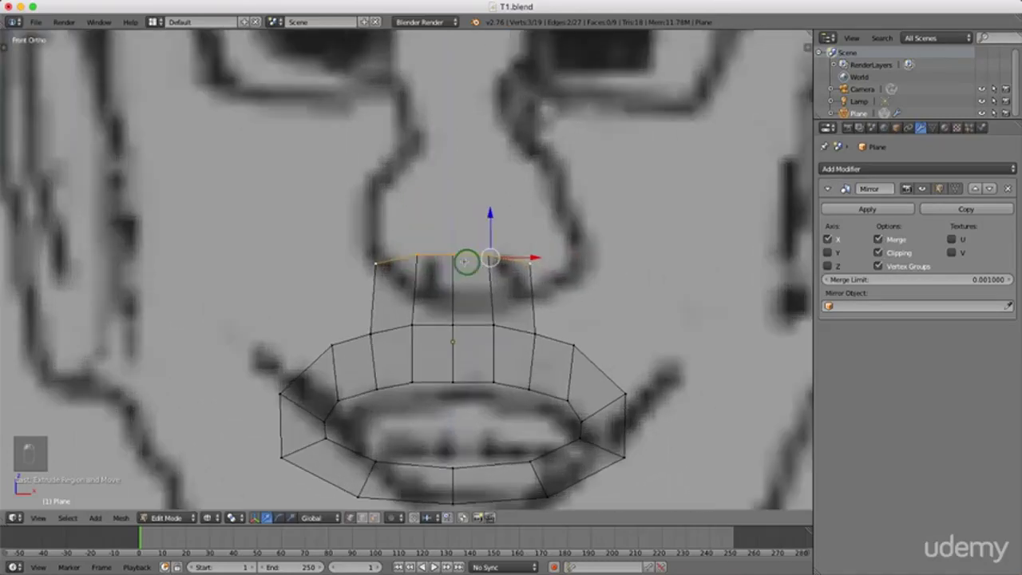
right_click(391, 264)
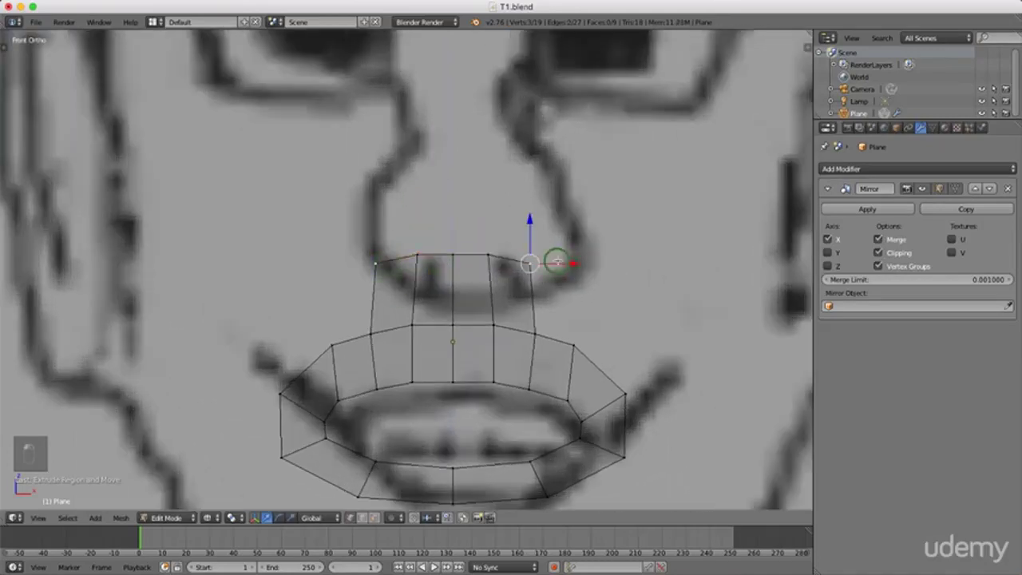
left_click_drag(570, 264, 552, 264)
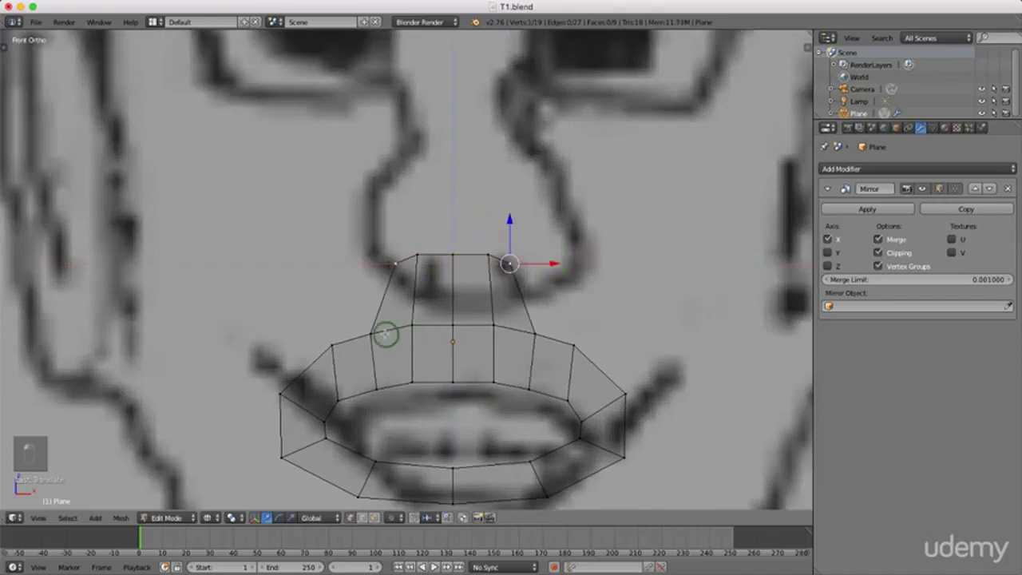
right_click(515, 324)
left_click_drag(534, 311, 538, 298)
- Select the three vertices of the extruded top edge and lower them along Z at the base of the nose
right_click(513, 266)
right_click(491, 257, "shift")
right_click(453, 256, "shift")
left_click_drag(481, 224, 480, 253)
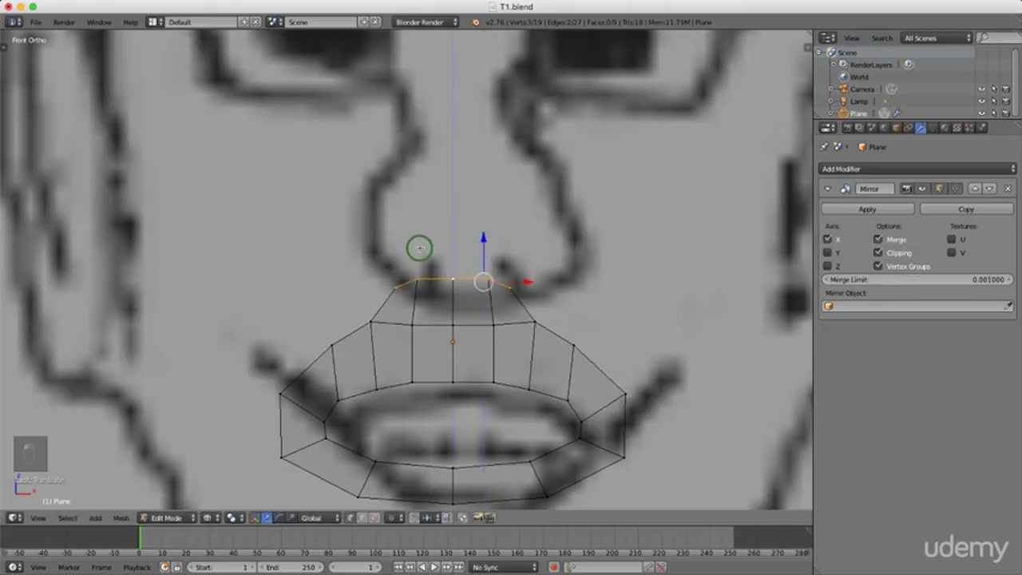
- Select the four vertices from the outer lip point to the centre line and extrude them upward over the nose
right_click(381, 312)
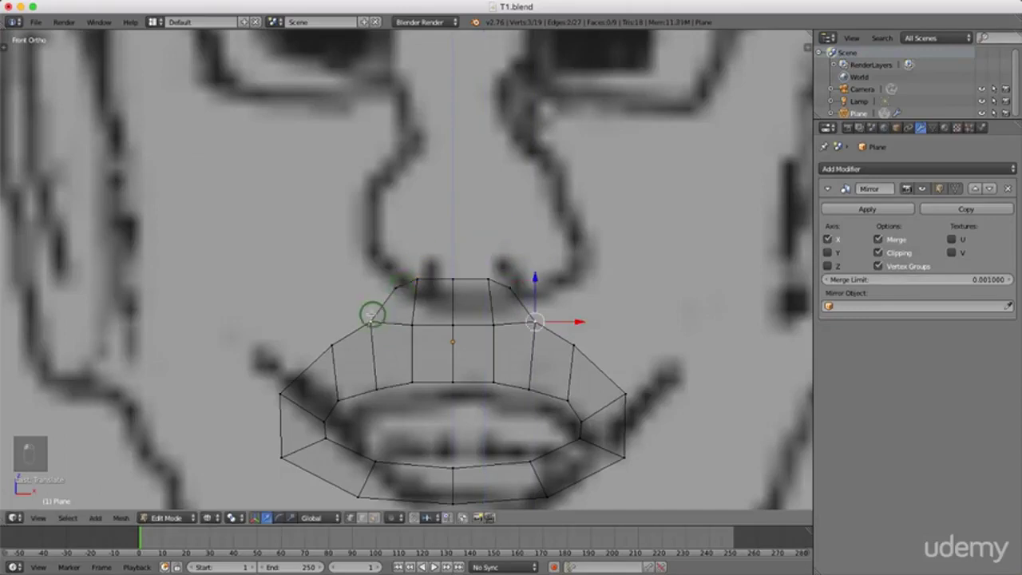
right_click(418, 280, "shift")
right_click(450, 279, "shift")
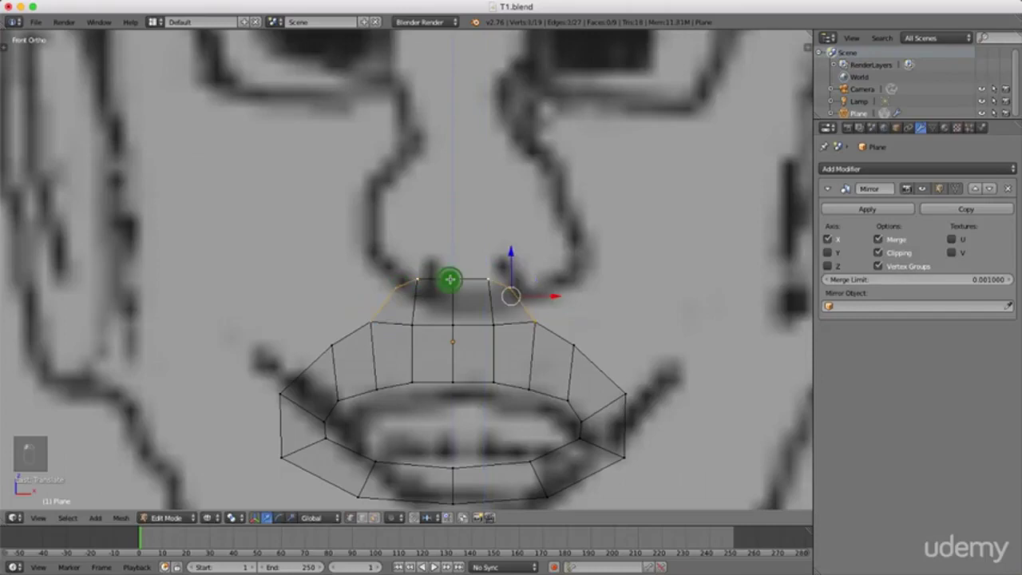
key("e")
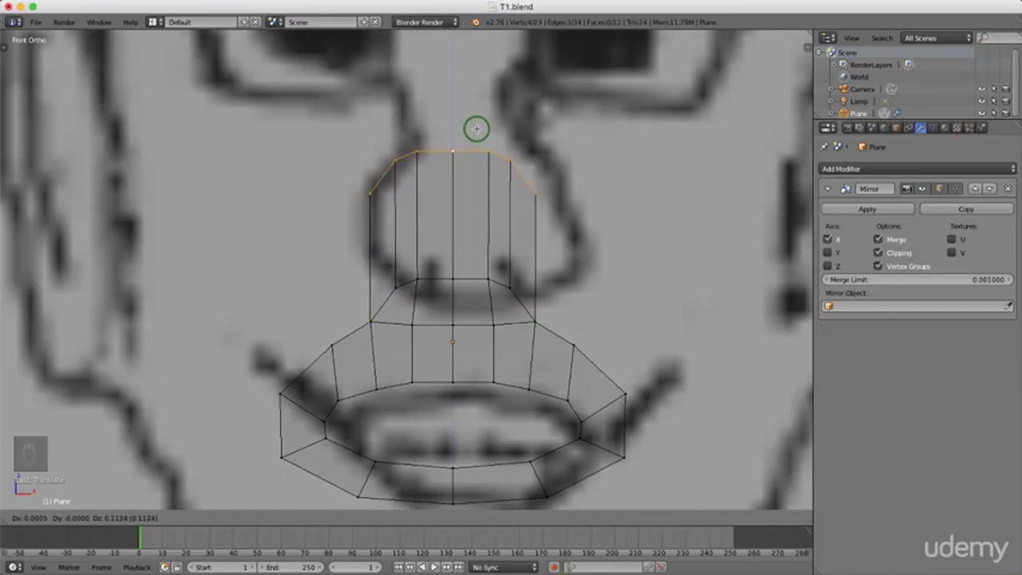
left_click(476, 128)
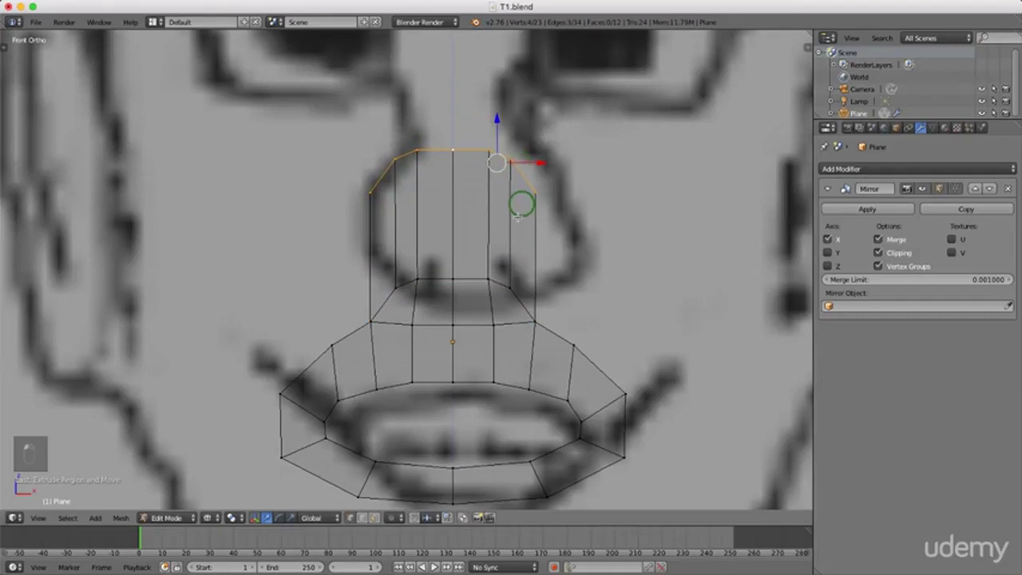
- Select the three top nose vertices from the centre line outward and extrude them upward twice, along the bridge up to brow level
scroll(446, 267, "down", 4)
left_click(446, 268)
scroll(446, 268, "up", 1)
middle_click_drag(445, 268, 451, 305, "shift")
left_click(434, 347)
scroll(416, 344, "up", 3)
left_click(410, 330)
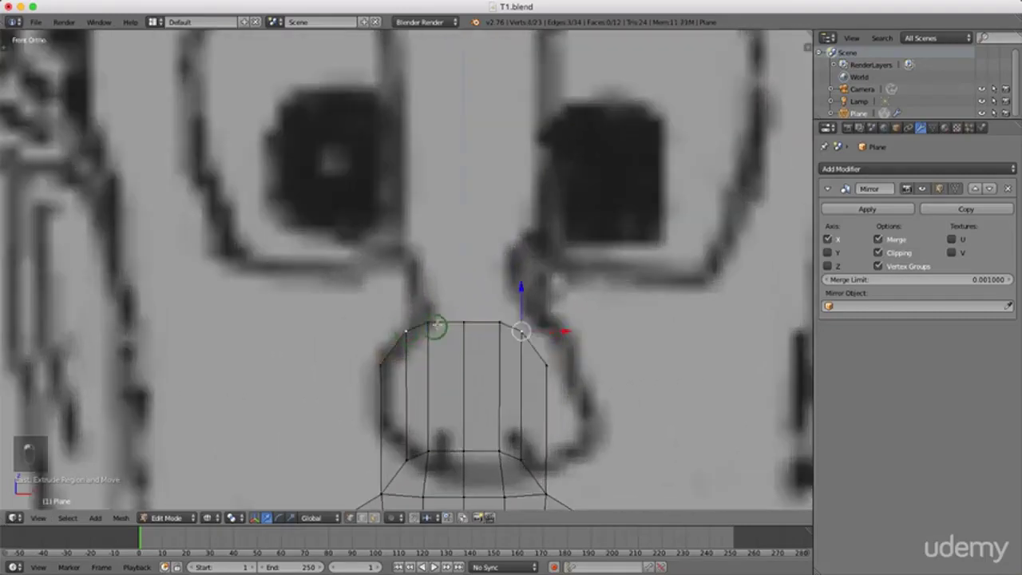
left_click(446, 323)
right_click(446, 322, "shift")
right_click(467, 321, "shift")
scroll(475, 382, "down", 2)
key("e")
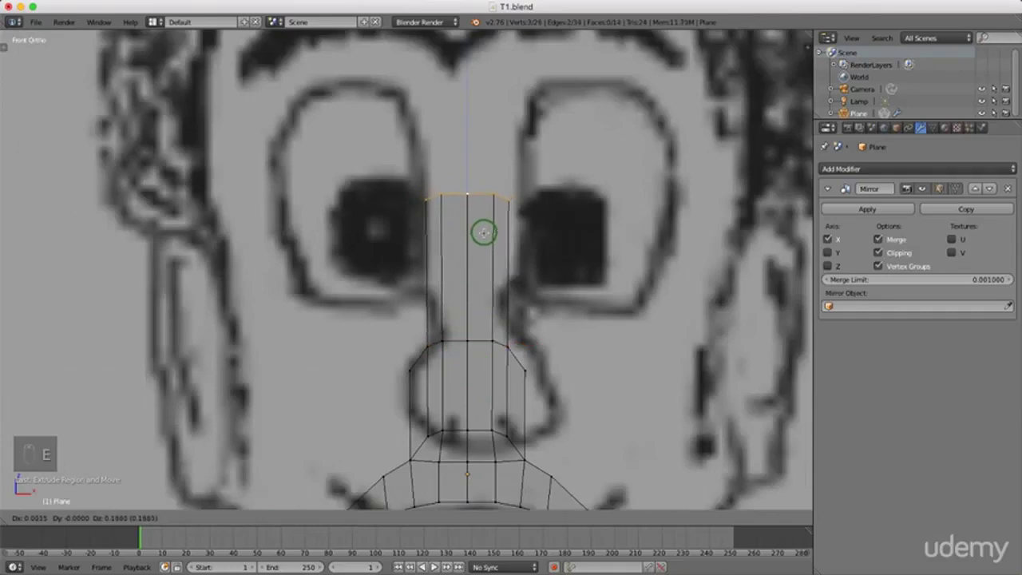
left_click(483, 232)
key("e")
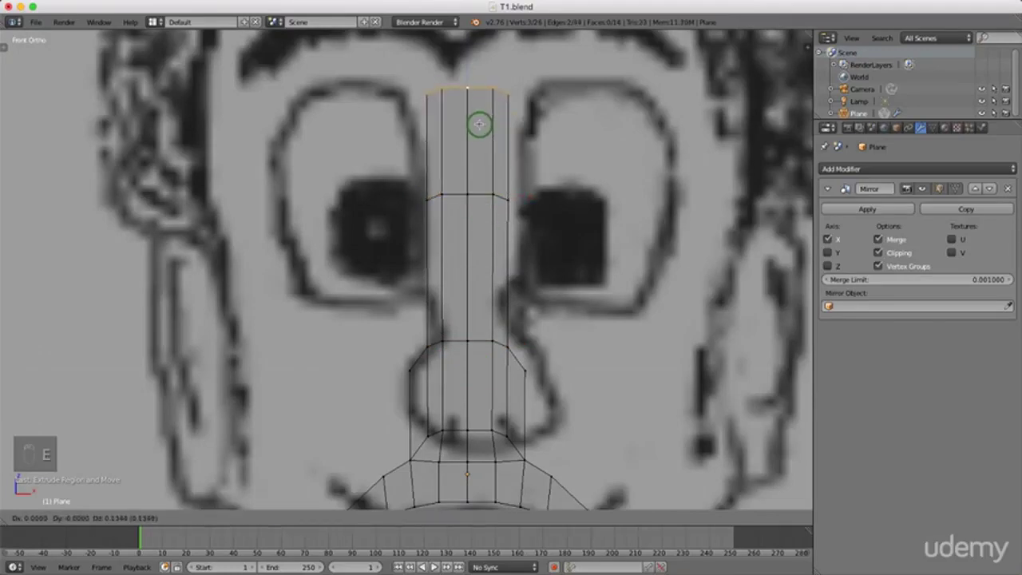
left_click(479, 113)
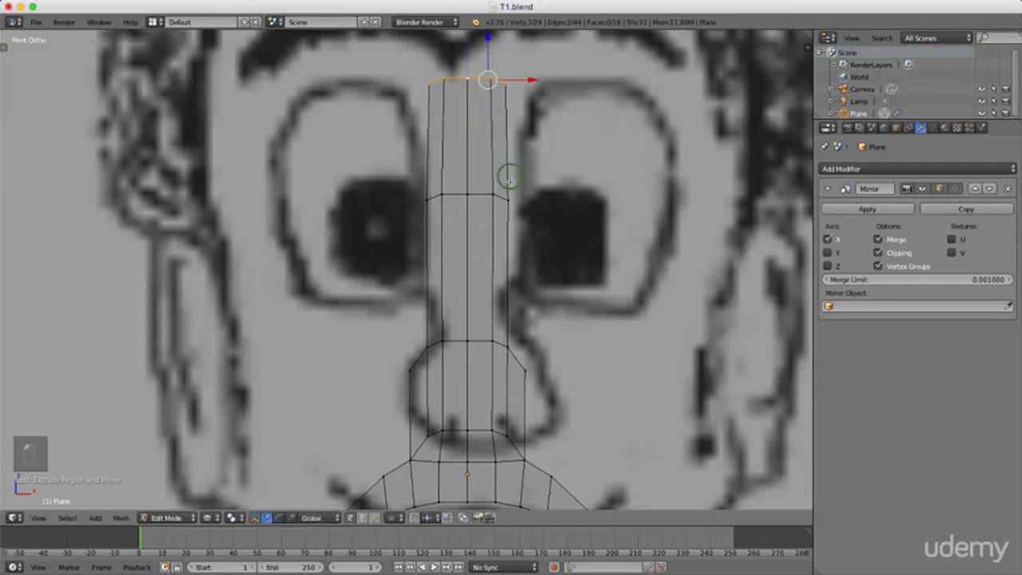
- Select the nose bridge's outer side vertices and the inner vertices at its two lower rows, and move them inward along X
right_click(509, 202)
right_click(506, 83, "shift")
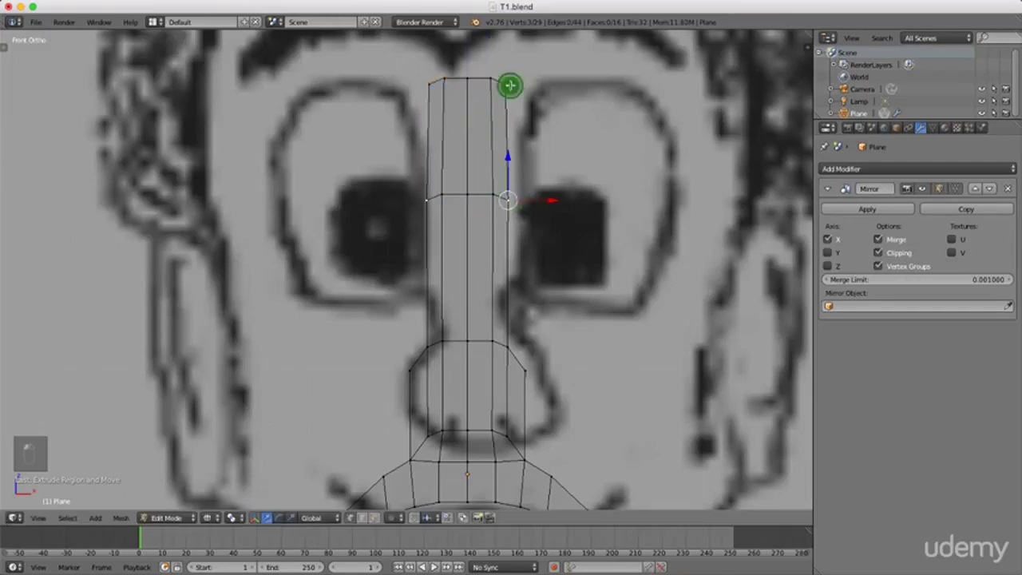
right_click(493, 195, "shift")
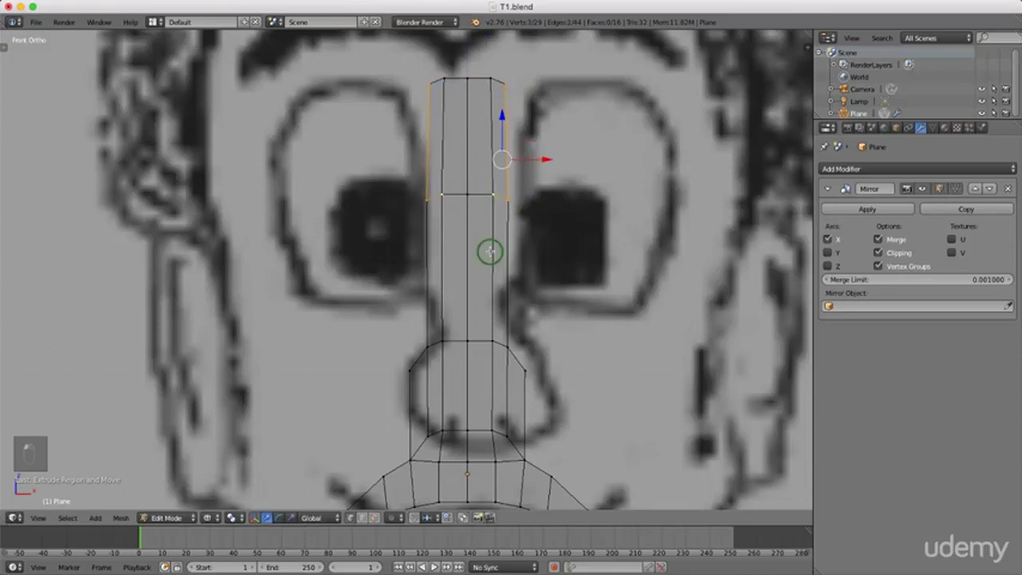
right_click(506, 349, "shift")
right_click(494, 343, "shift")
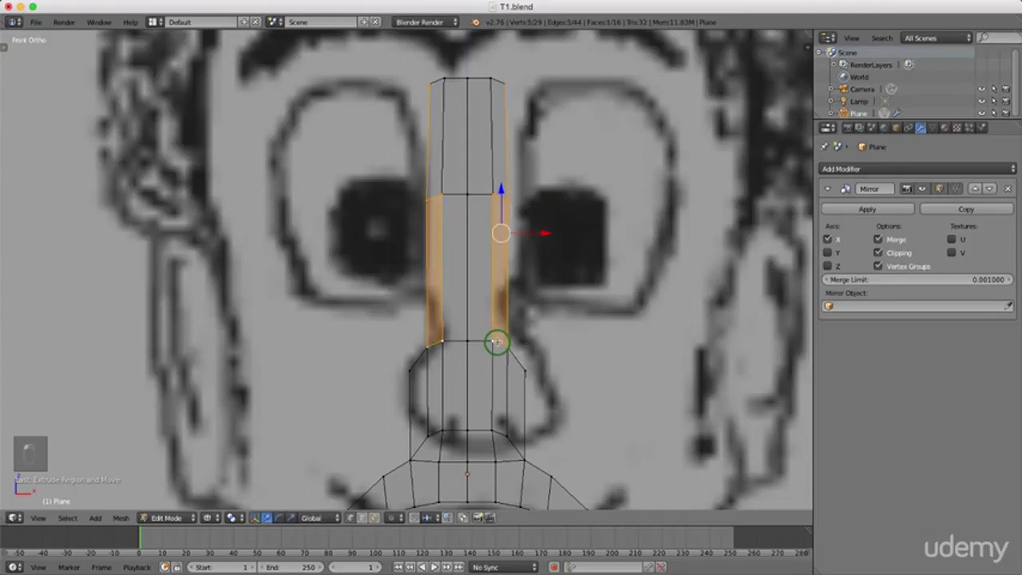
key("g")
key("x")
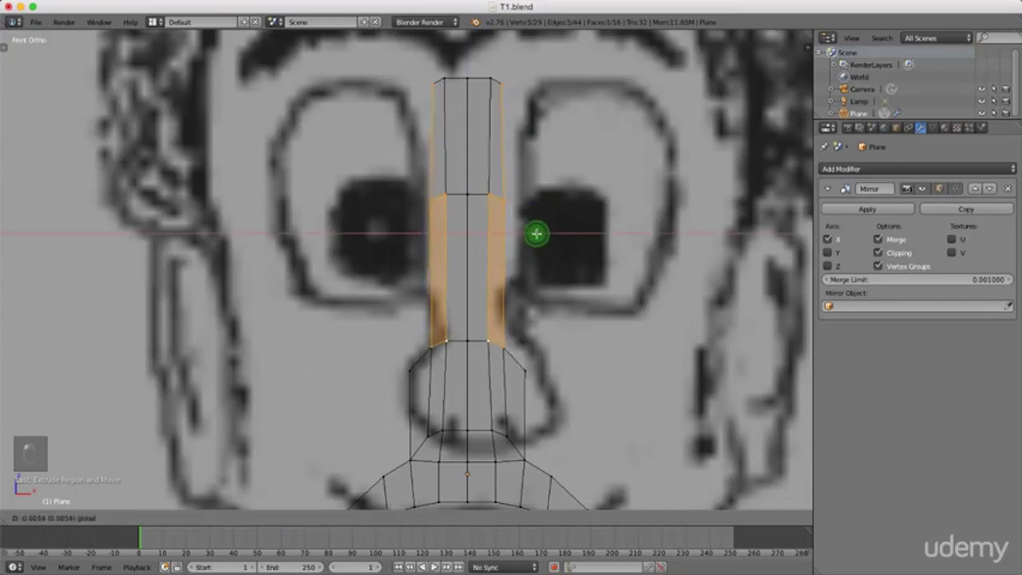
left_click(536, 232)
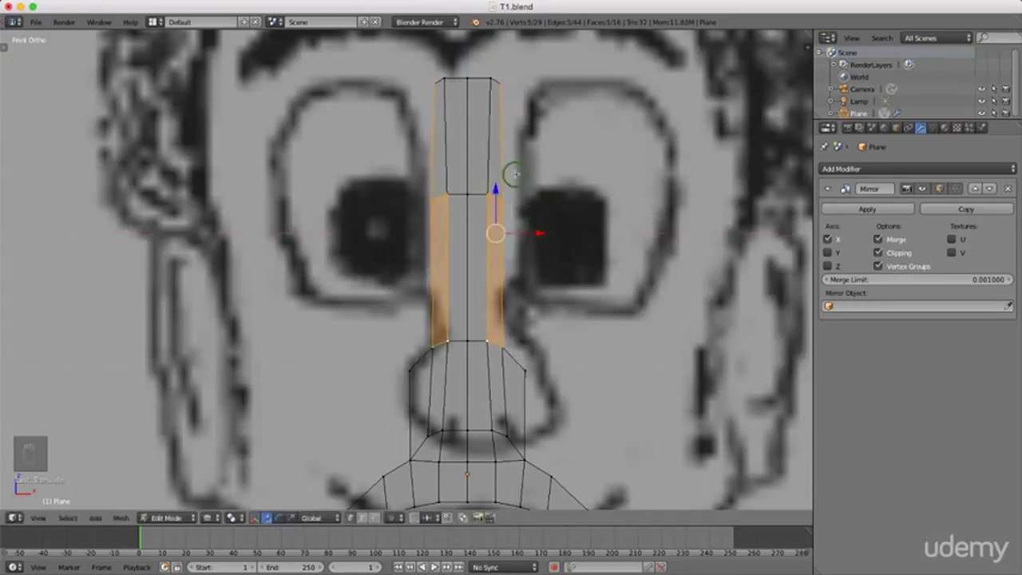
- Select the bridge's upper outer edge beside the eye and extrude it slightly outward toward the eye outline
right_click(501, 82)
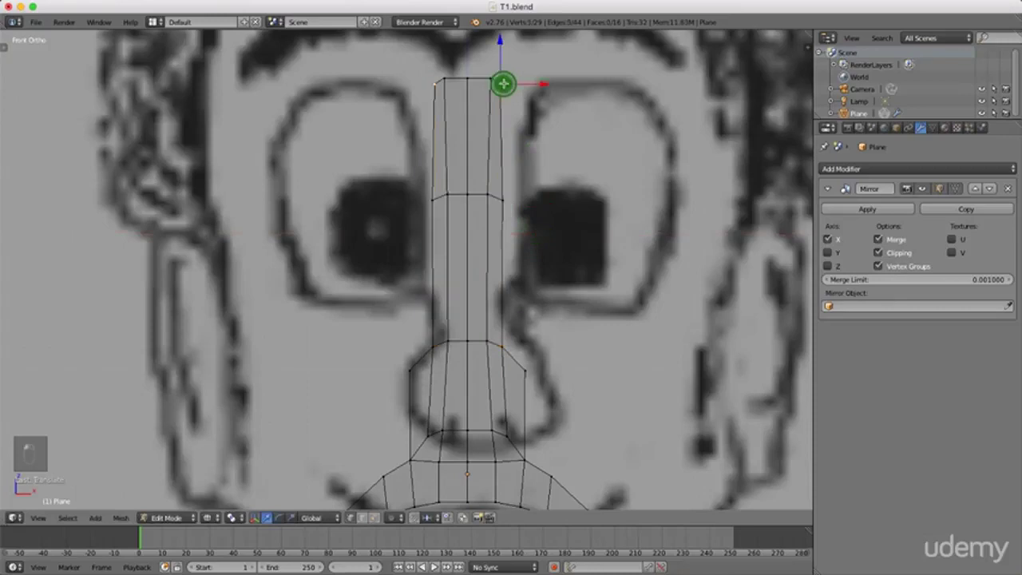
right_click(503, 200, "shift")
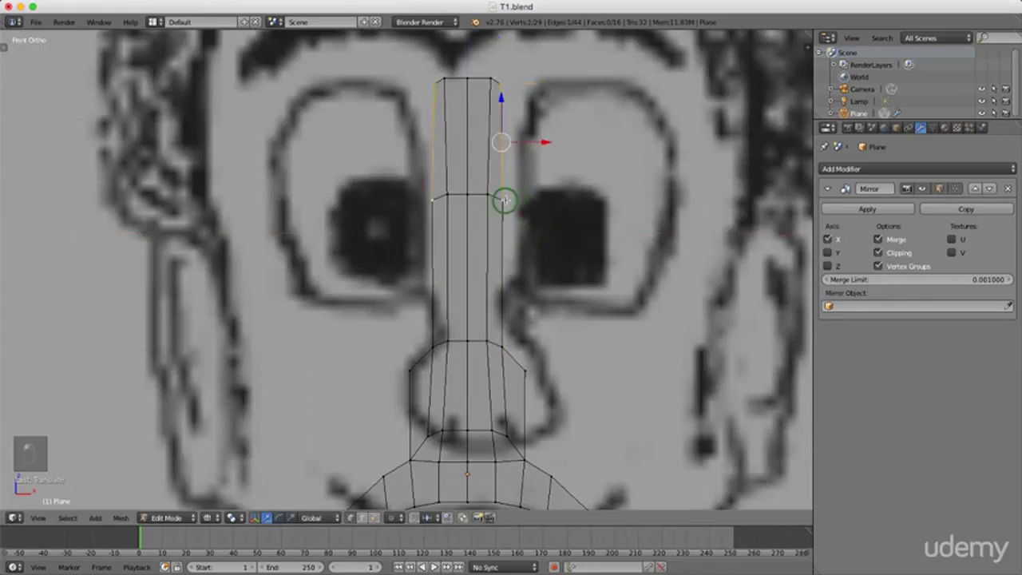
key("e")
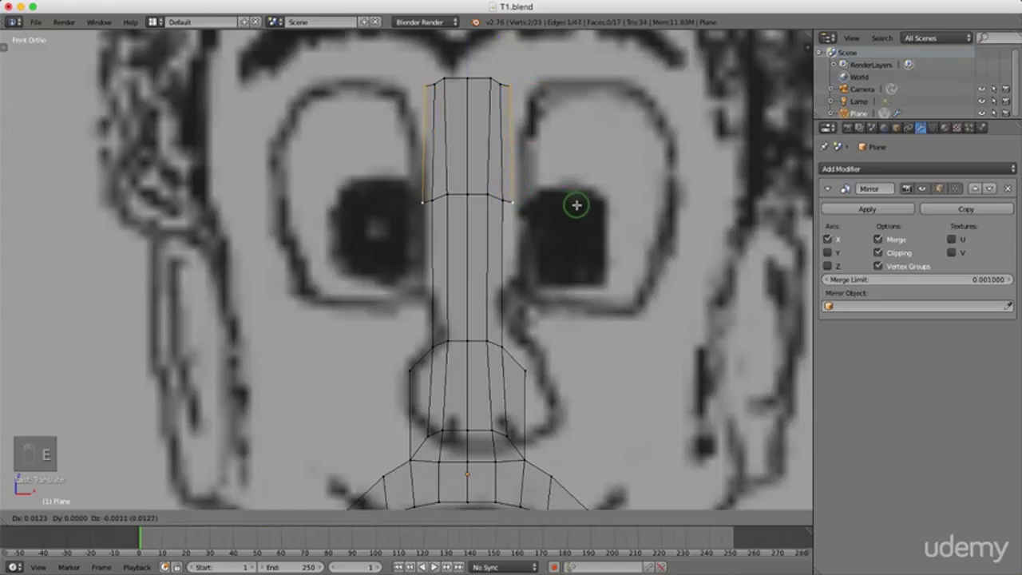
left_click(576, 203)
- Lower the extruded strip's upper outer vertex along Z and raise its lower outer vertex
scroll(515, 88, "up", 3)
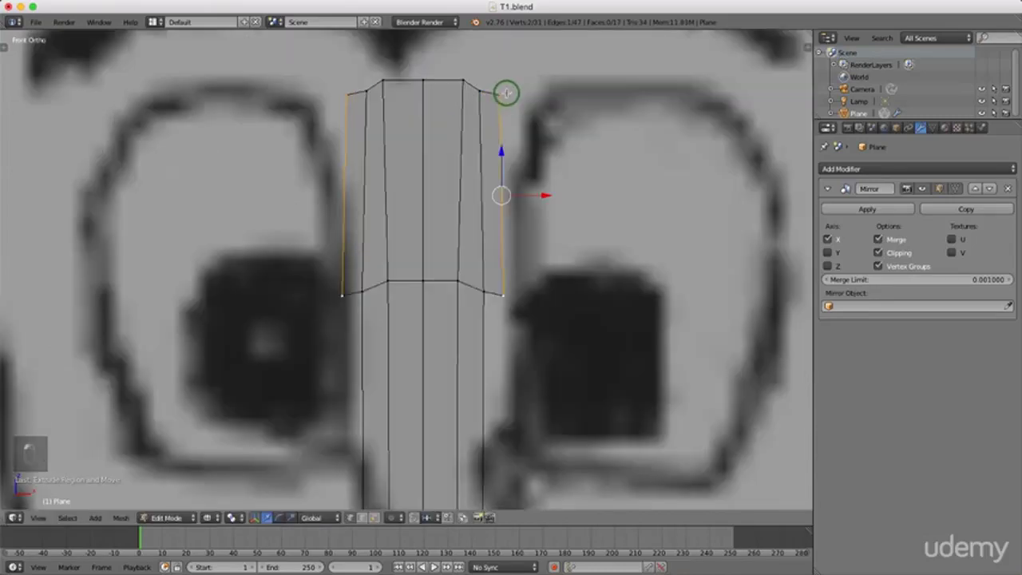
key("g")
key("z")
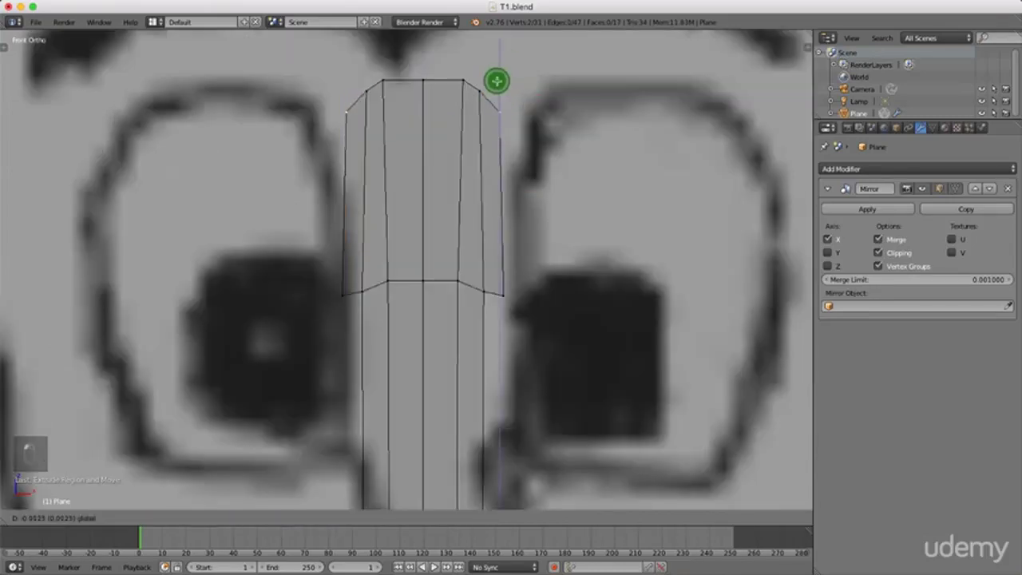
left_click(496, 83)
right_click(502, 296)
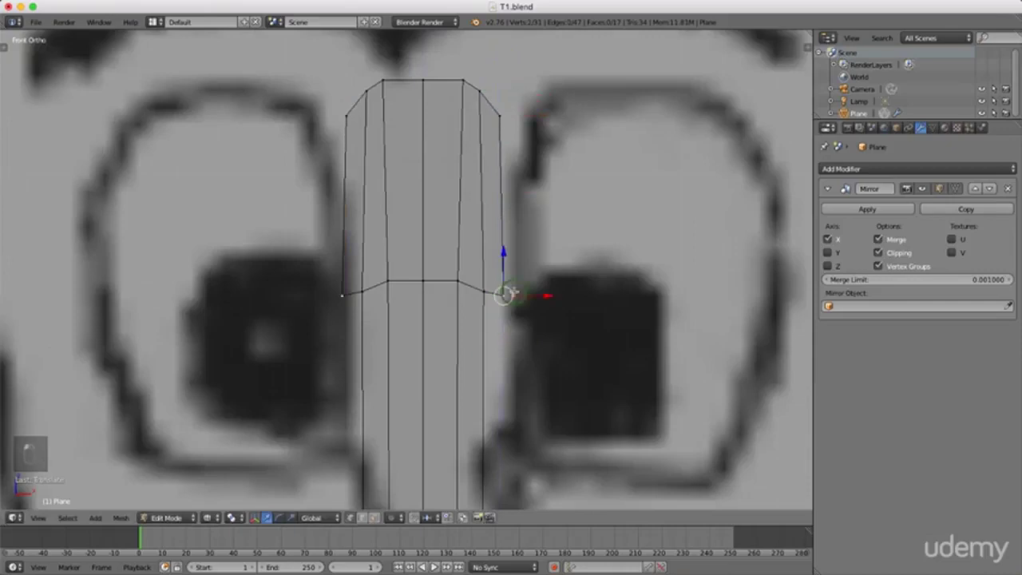
left_click_drag(503, 270, 512, 227)
right_click(512, 246)
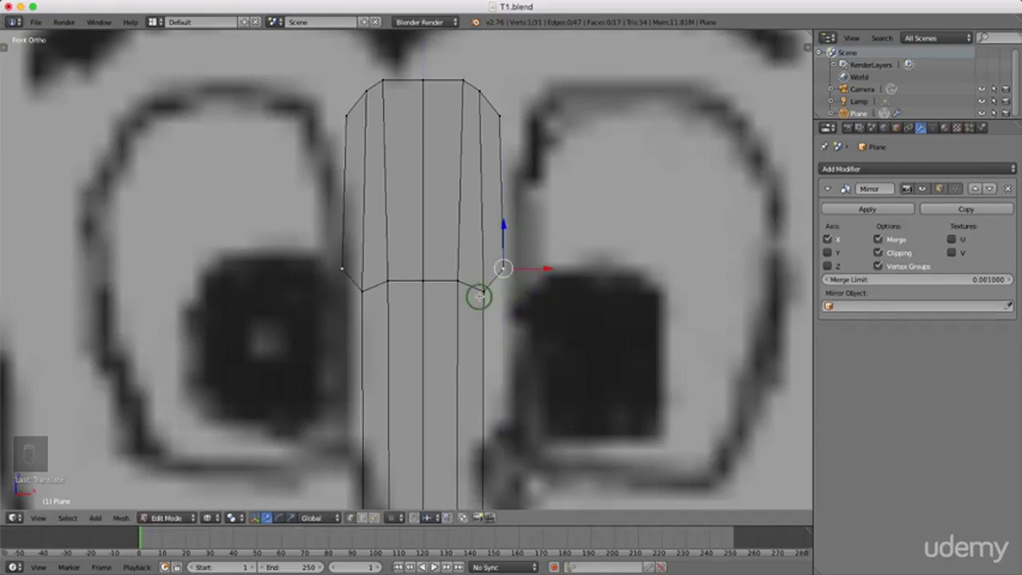
- Select the strip's lower edge and extrude it down along the eye's inner side to its lower inner corner
right_click(496, 285)
scroll(501, 278, "down", 3)
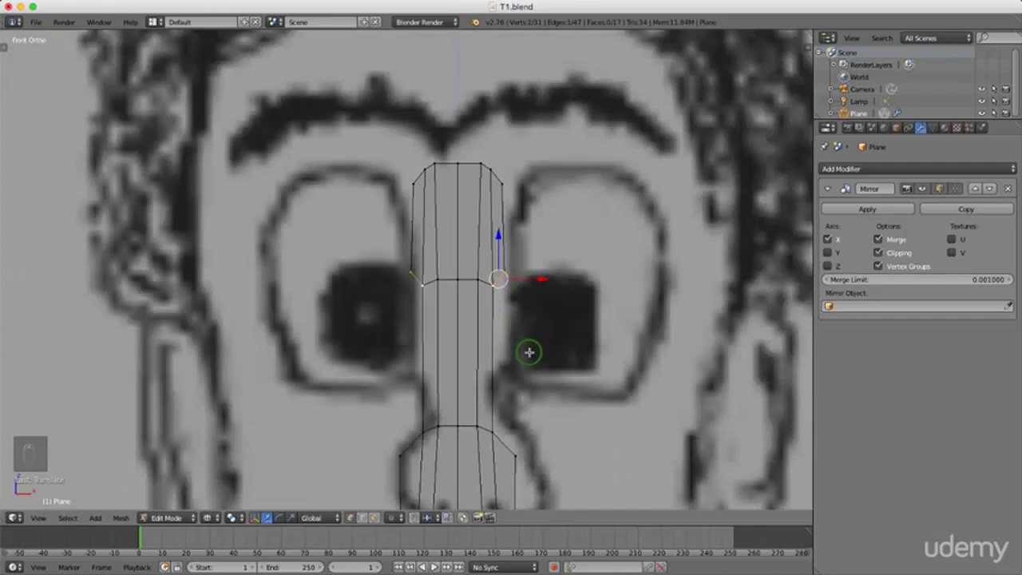
key("e")
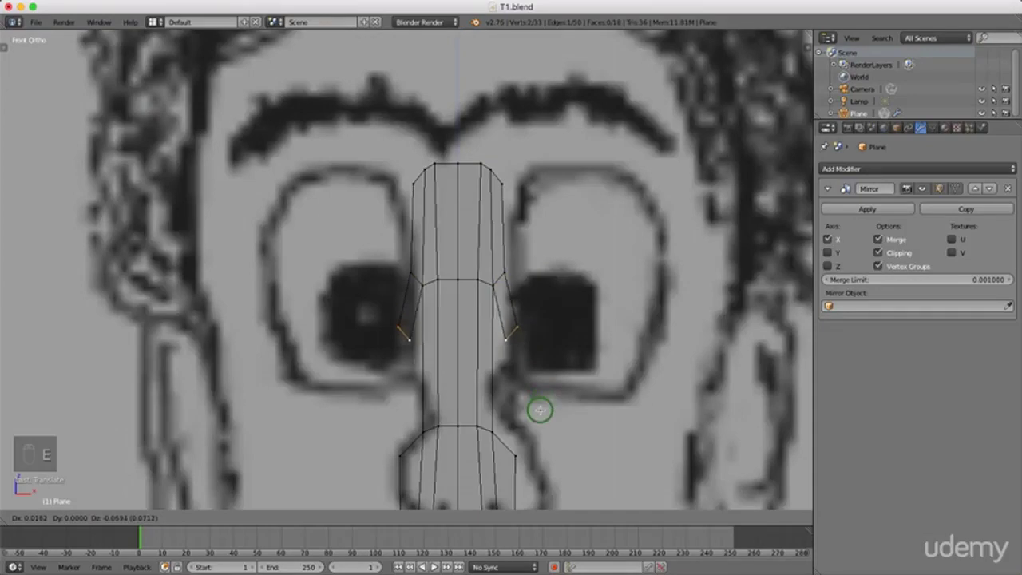
left_click(544, 454)
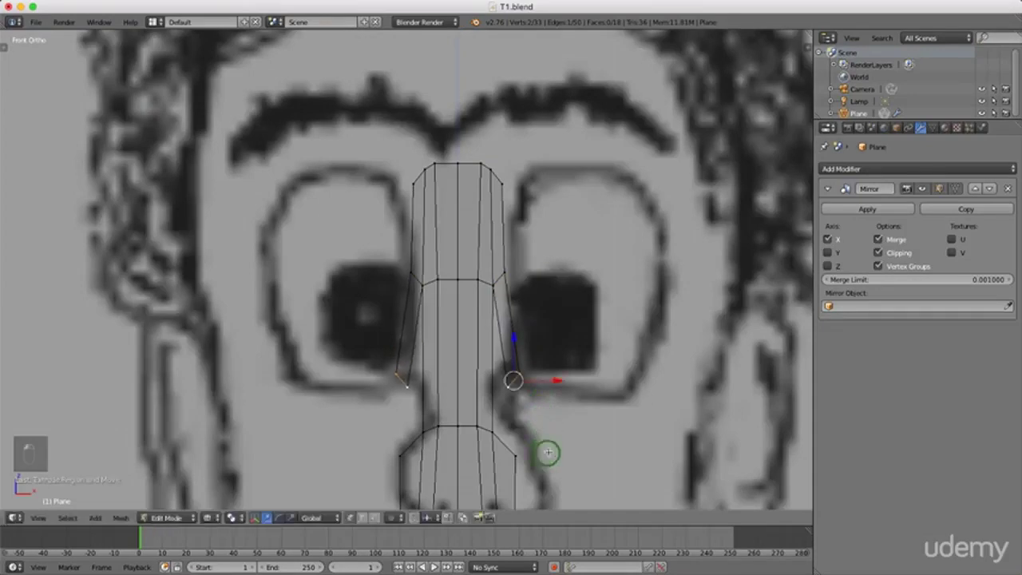
- Extrude the edge outward beneath the eye to its lower outer corner and rotate it to follow the outline
key("e")
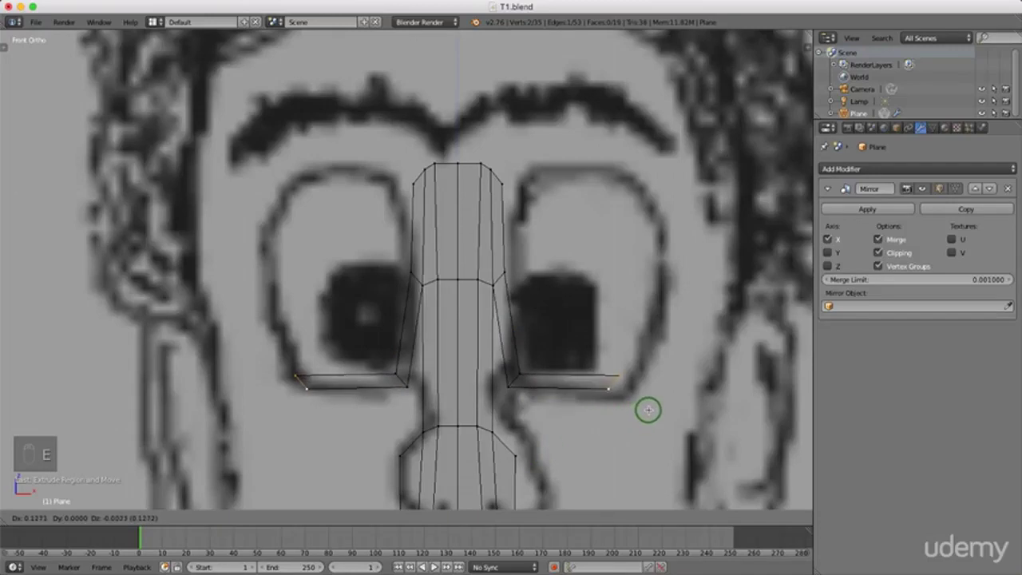
left_click(649, 411)
key("r")
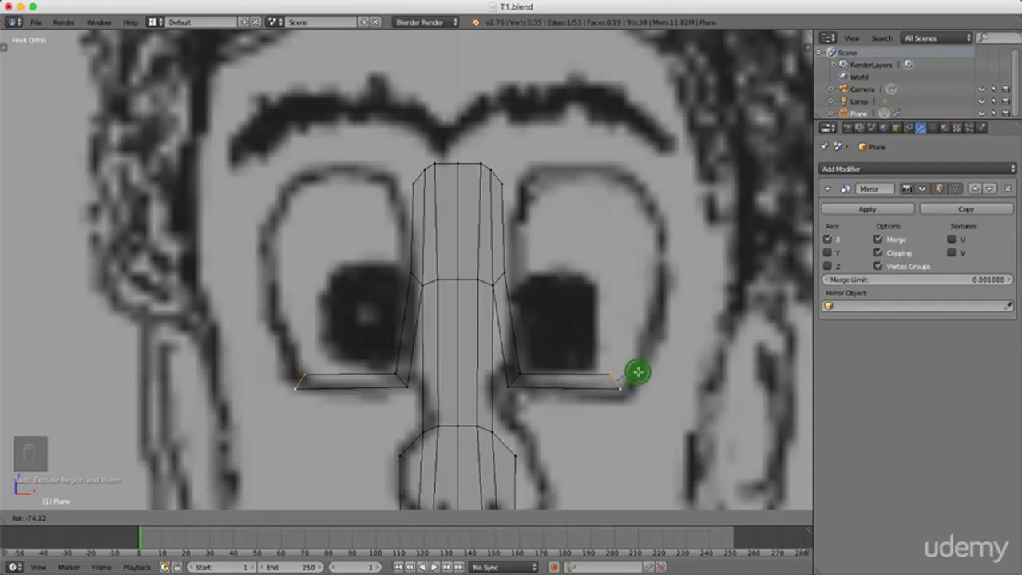
left_click(638, 372)
- Extrude the edge up along the eye's lower outer side and rotate it almost horizontal
key("e")
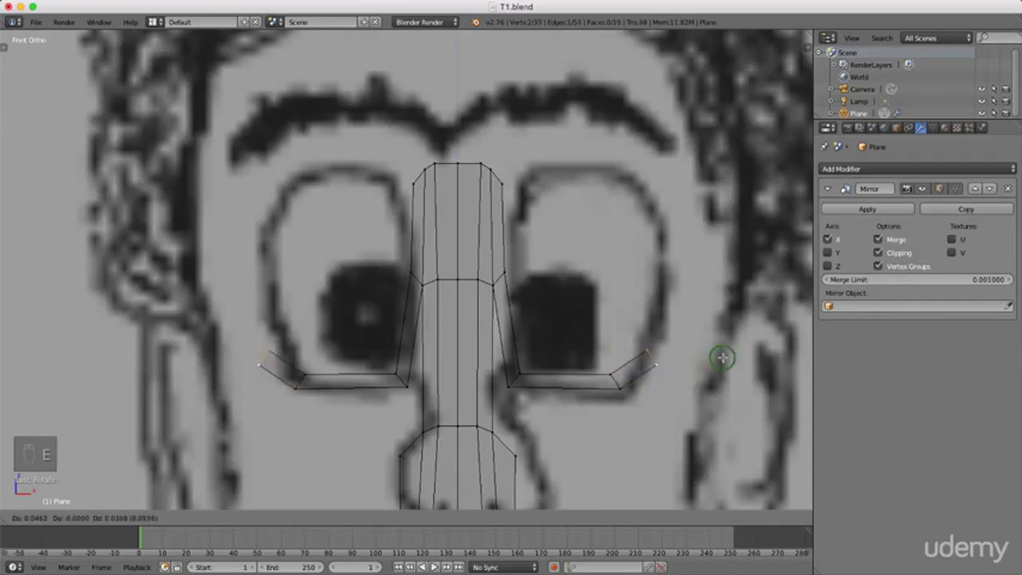
left_click(725, 307)
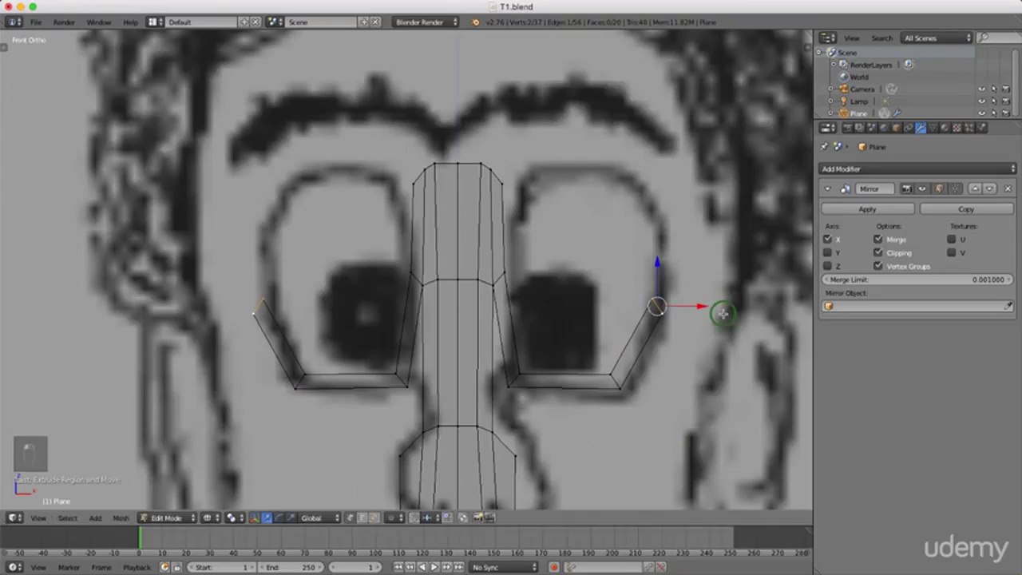
key("r")
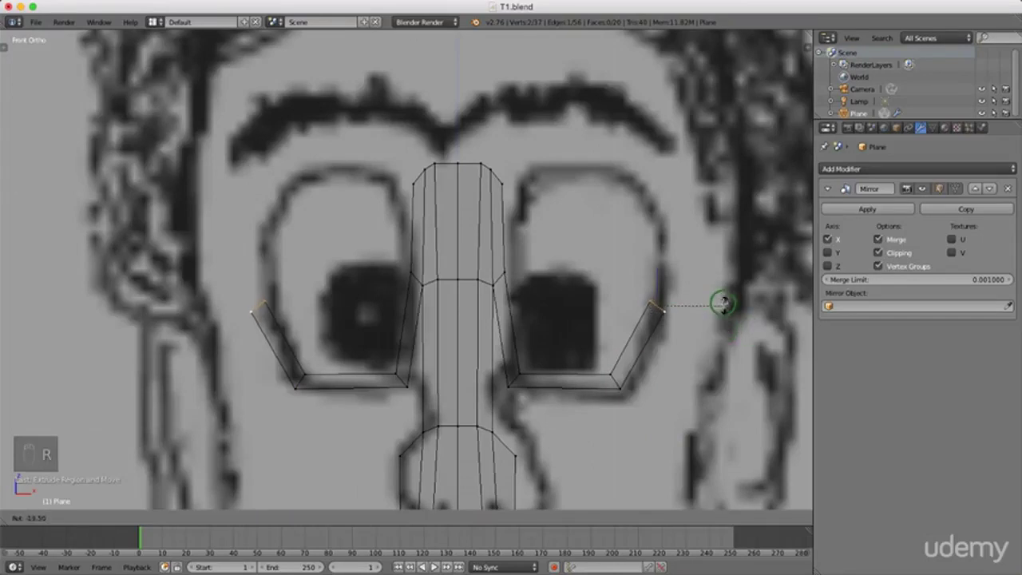
left_click(707, 288)
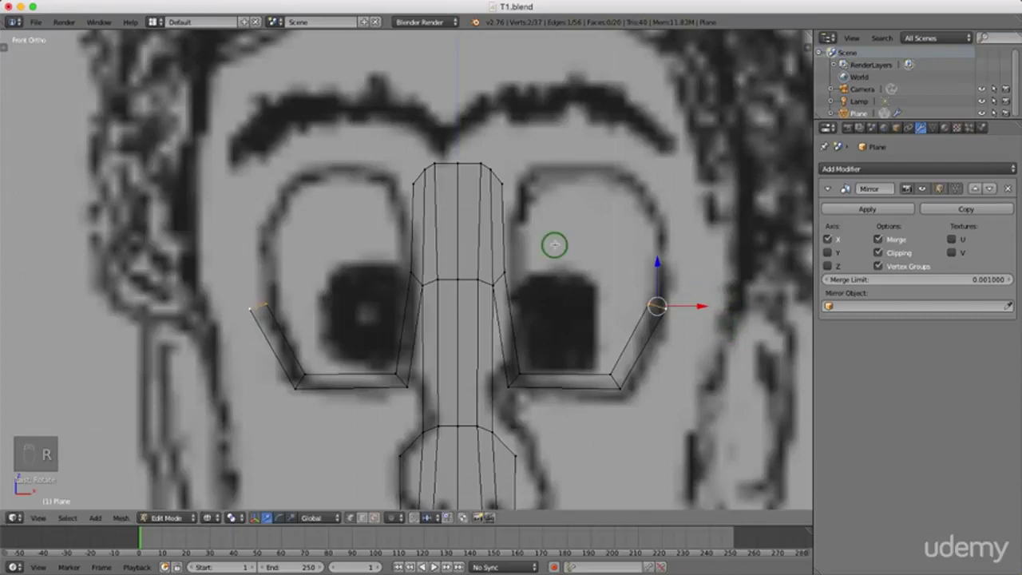
- Select the strip's upper edge at the top of the bridge, extrude it diagonally above the eye's inner corner and rotate it
right_click(491, 170)
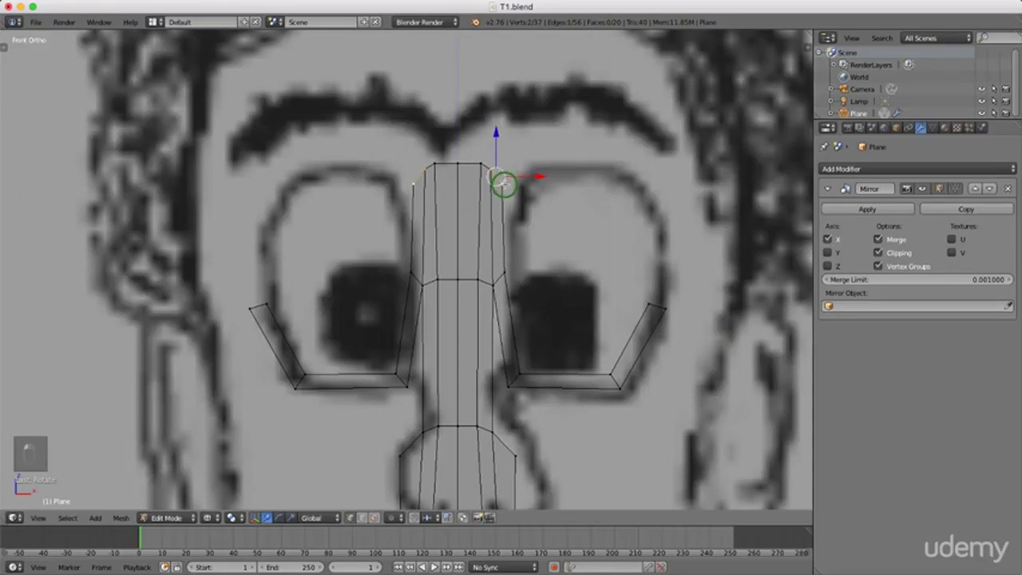
key("e")
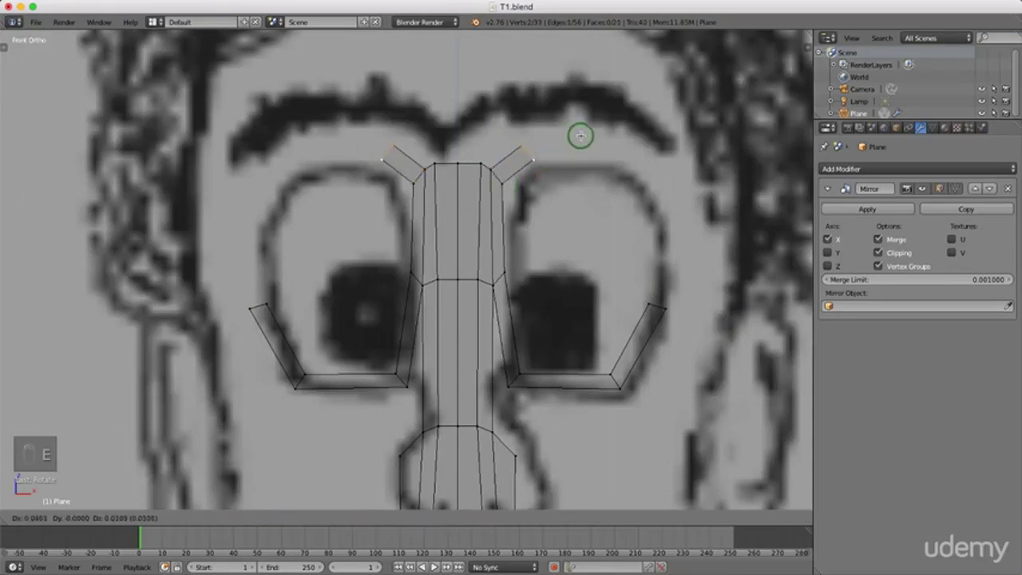
left_click(581, 138)
key("r")
left_click(564, 175)
- Extrude the edge outward across the top of the eye and rotate it upright above the outer corner
key("e")
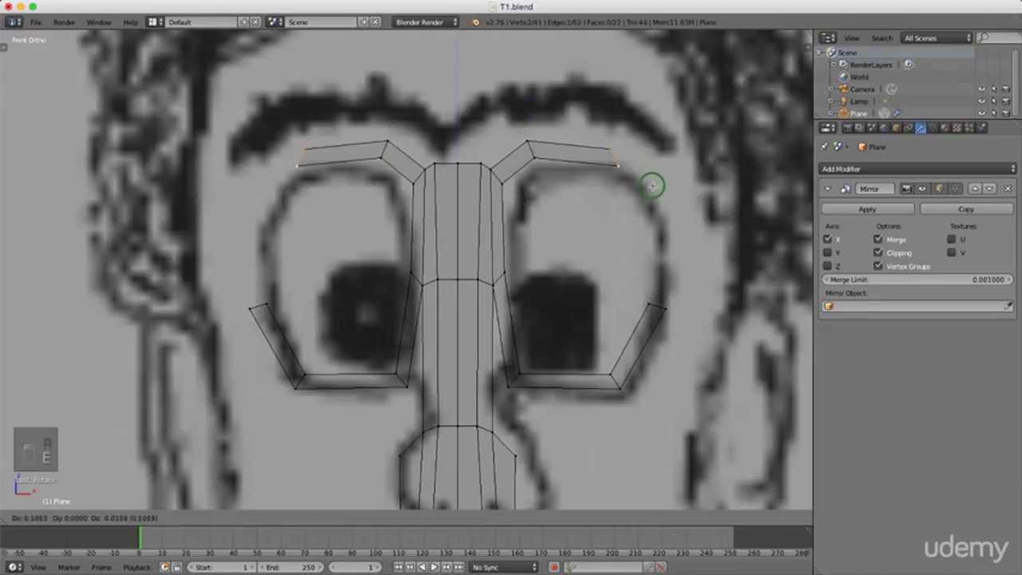
left_click(653, 183)
key("r")
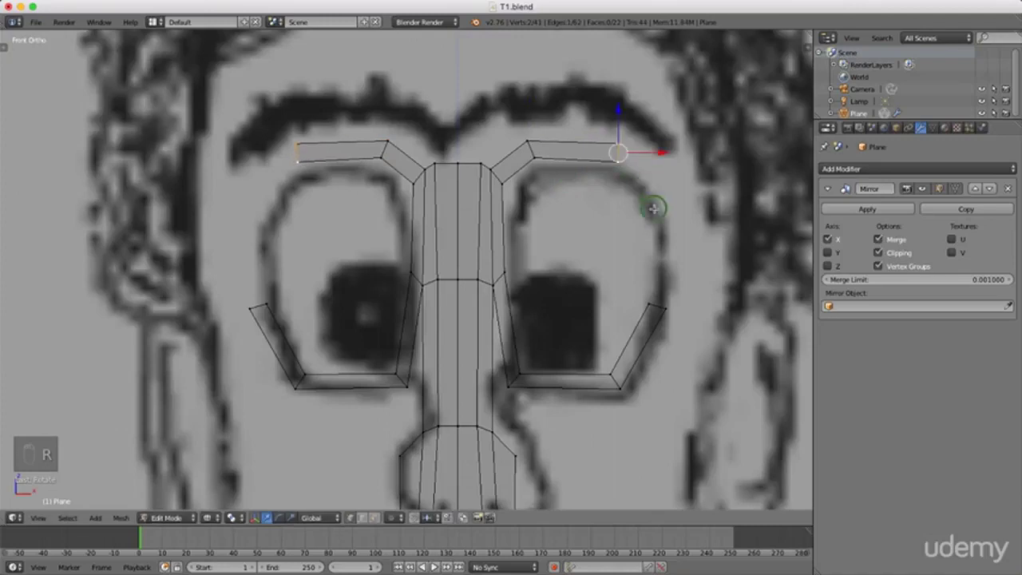
left_click(657, 207)
- Extrude the edge down the eye's upper outer side, rotate it almost horizontal and shift it outward along X
key("e")
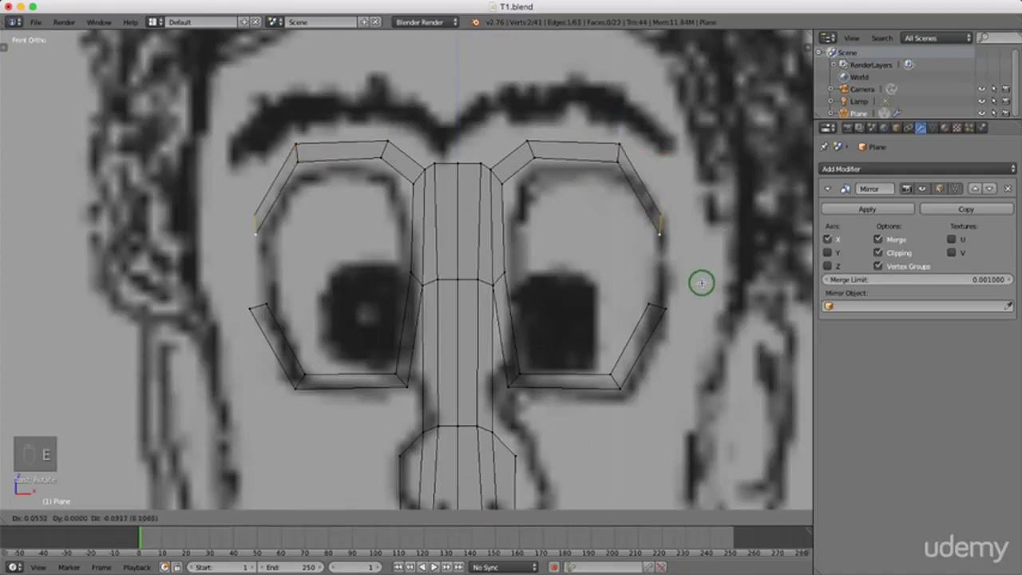
left_click(698, 289)
key("r")
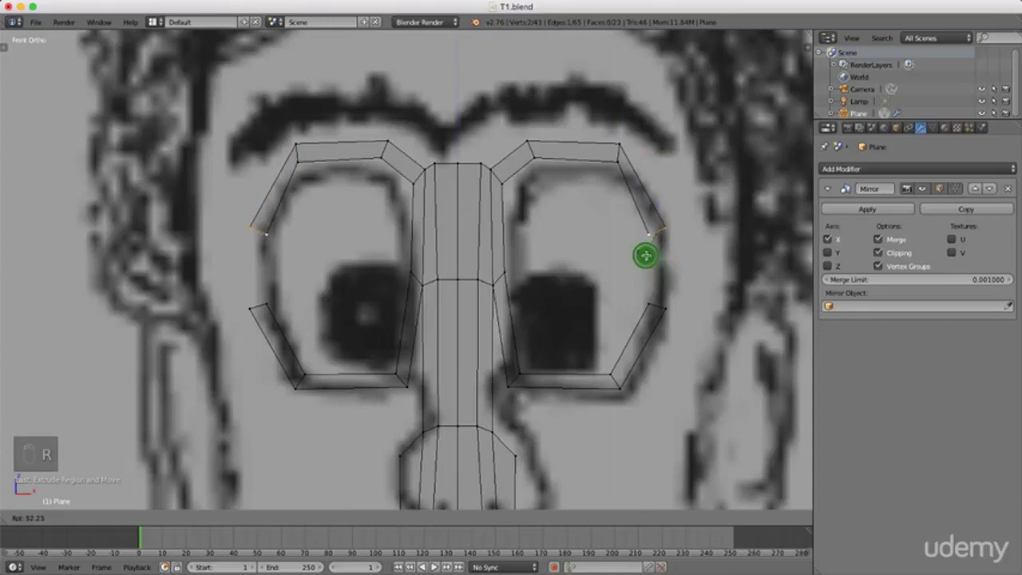
left_click(646, 254)
key("g")
key("x")
left_click(693, 225)
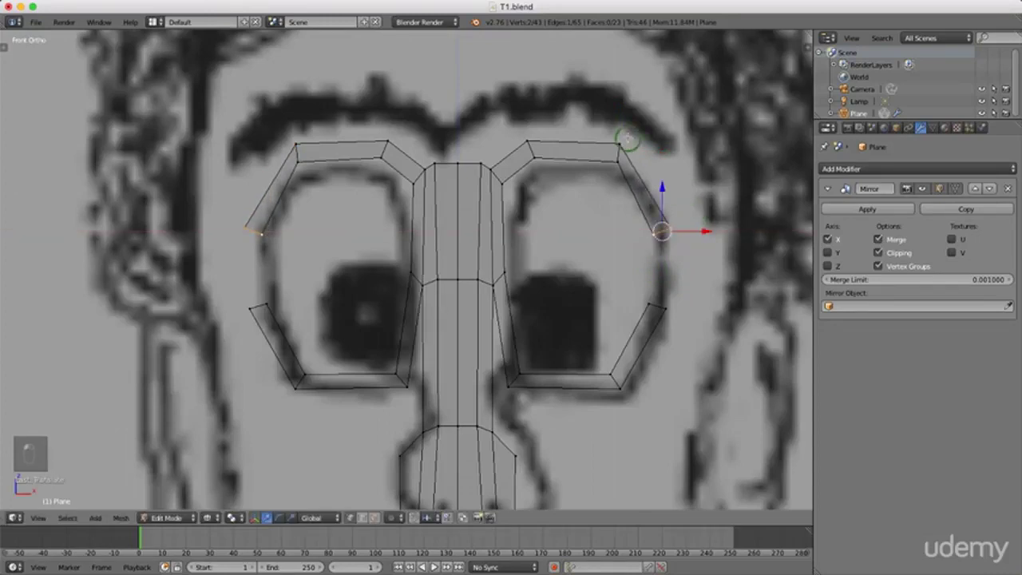
- Move the outer-rim vertices at the eye strip's upper and lower outer corners slightly outward along X
key("g")
key("x")
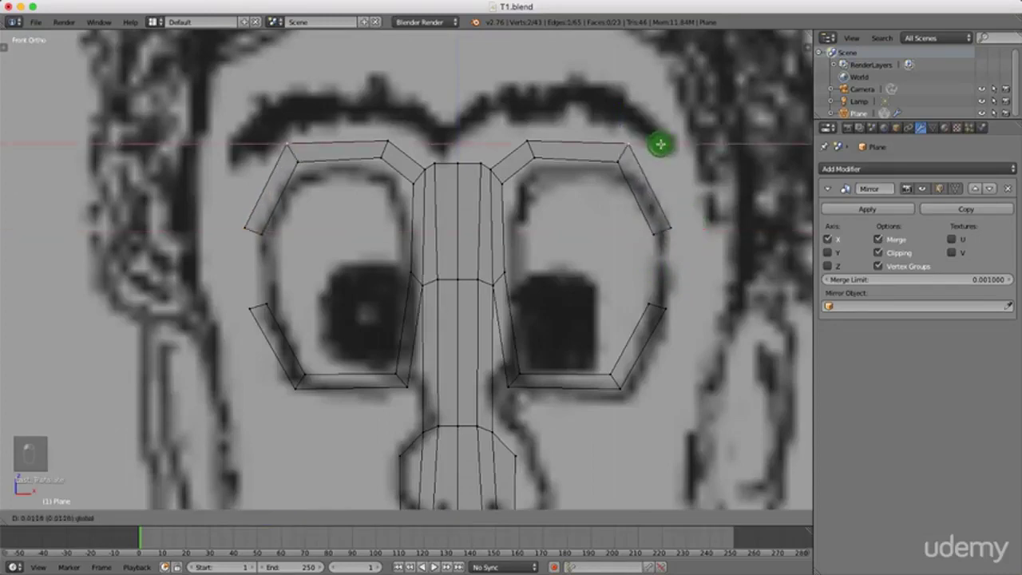
left_click(655, 145)
right_click(626, 386)
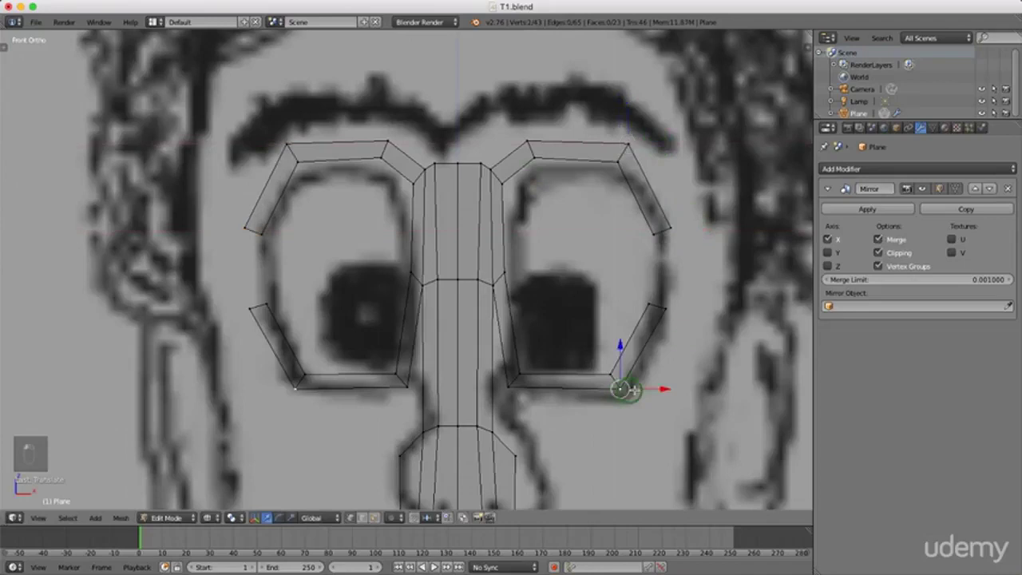
key("g")
key("x")
right_click(666, 304)
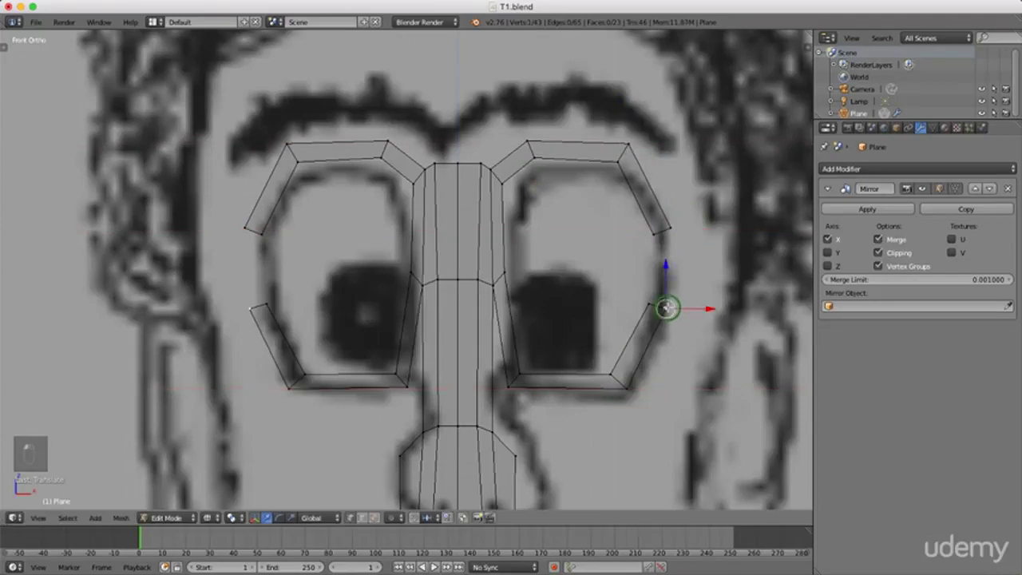
- Nudge the lower eye strip's outer end vertex outward along X and extrude its end edge up about 0.07 toward the upper strip
key("g")
key("x")
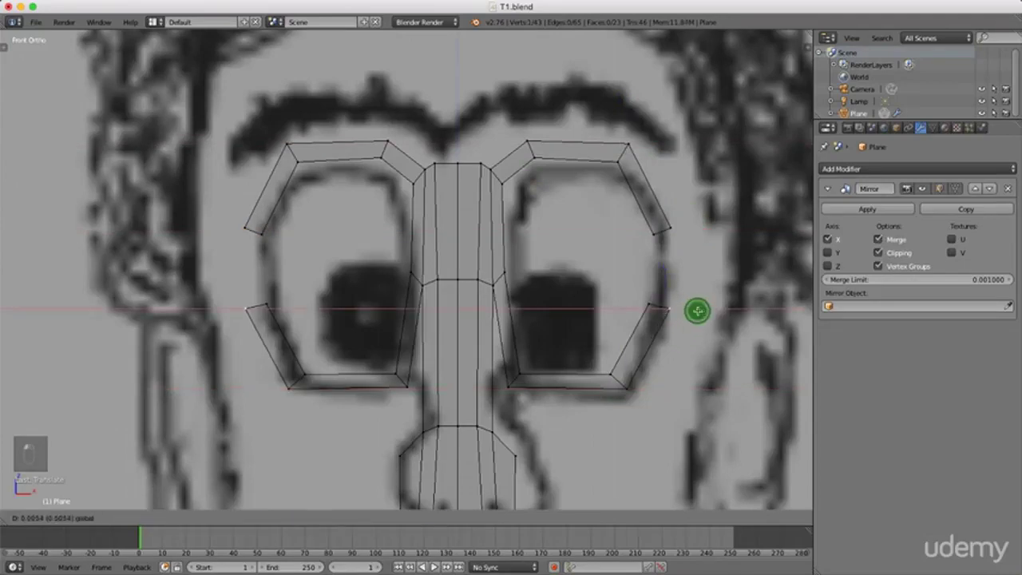
left_click(697, 310)
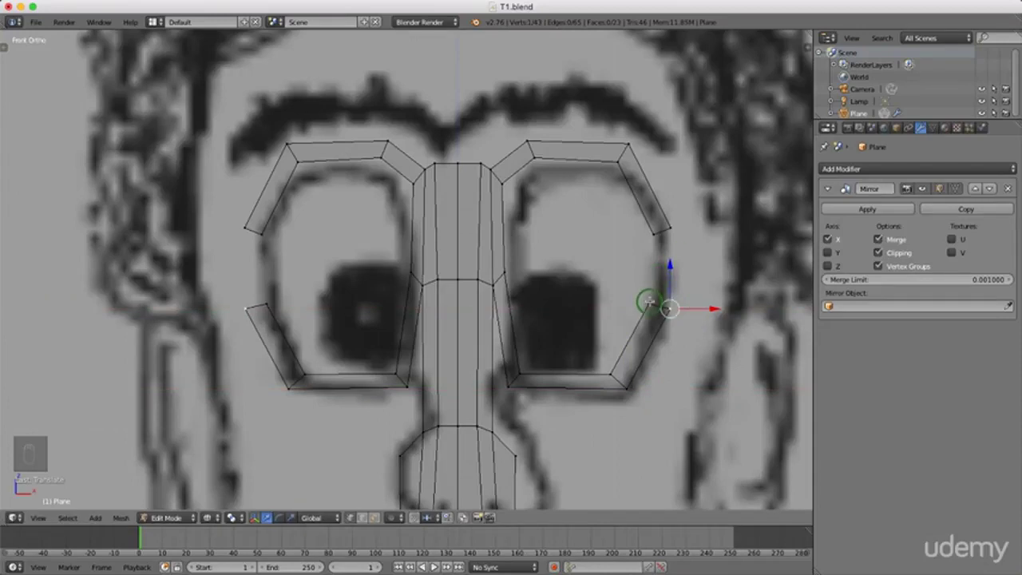
right_click(650, 303, "shift")
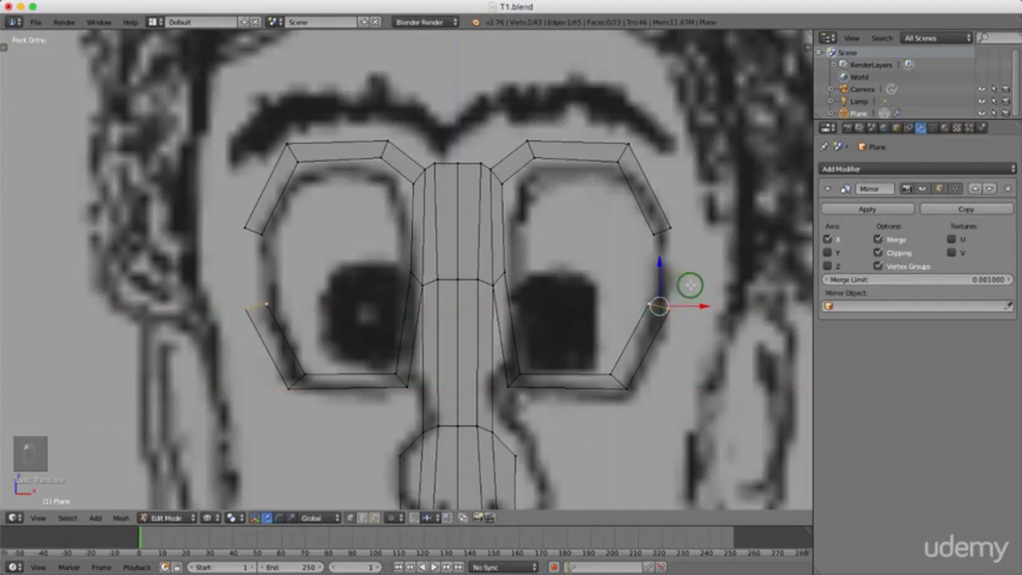
key("e")
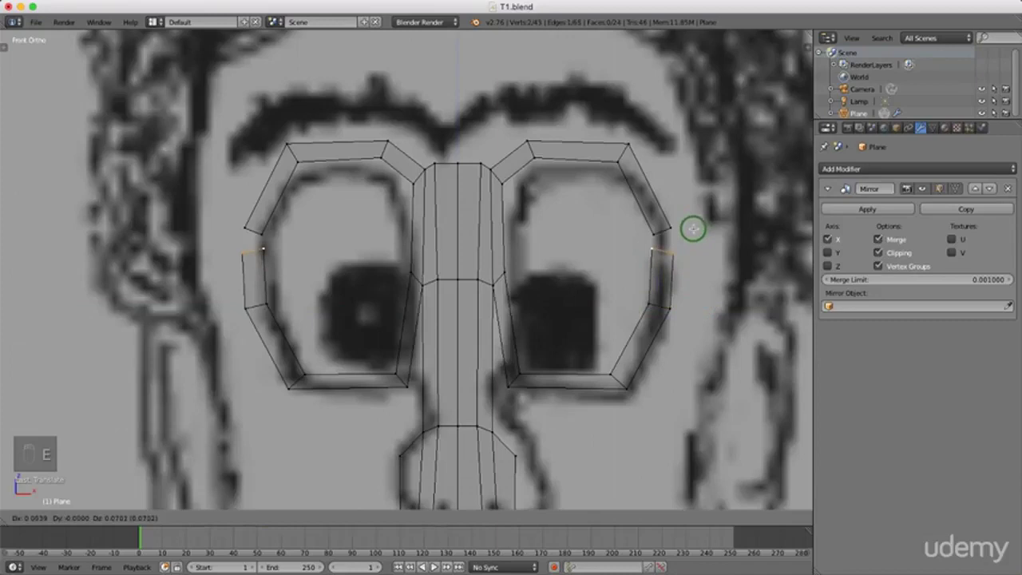
left_click(693, 229)
- Merge the outer-rim vertices of the two eye strip ends with At Last, onto the upper strip's vertex
scroll(661, 232, "up", 5)
right_click(635, 237, "shift")
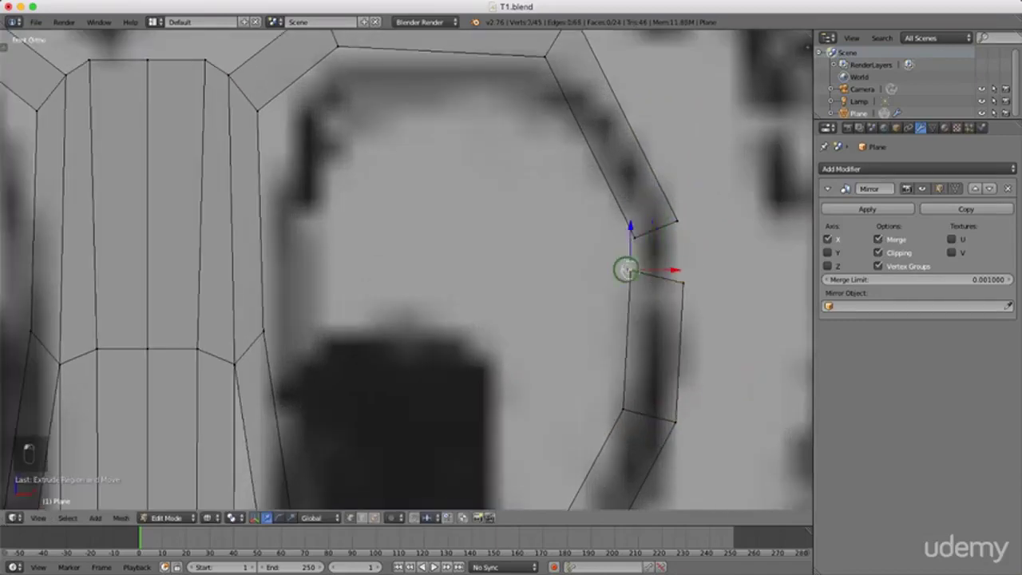
scroll(623, 269, "up", 3)
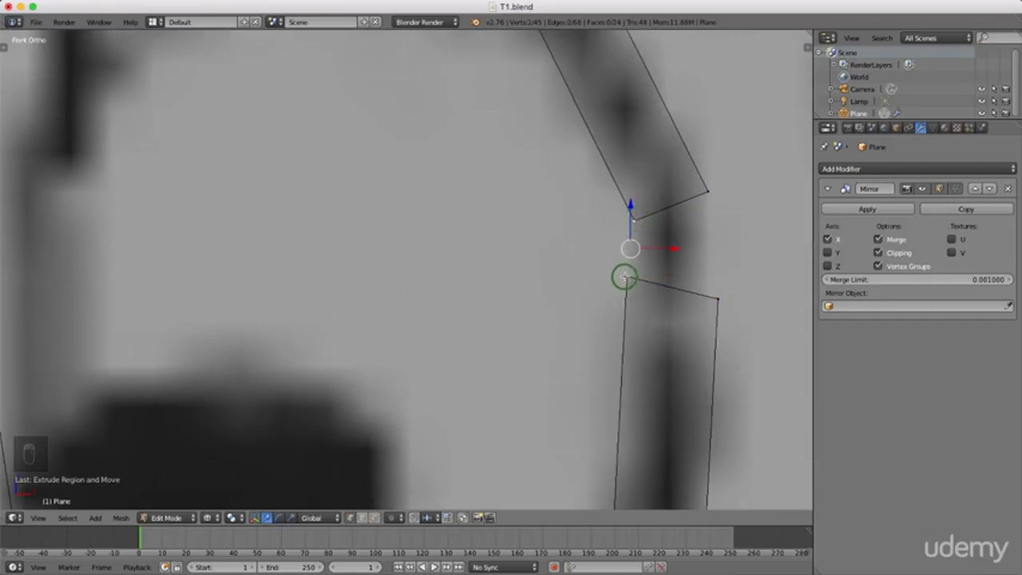
right_click(720, 301)
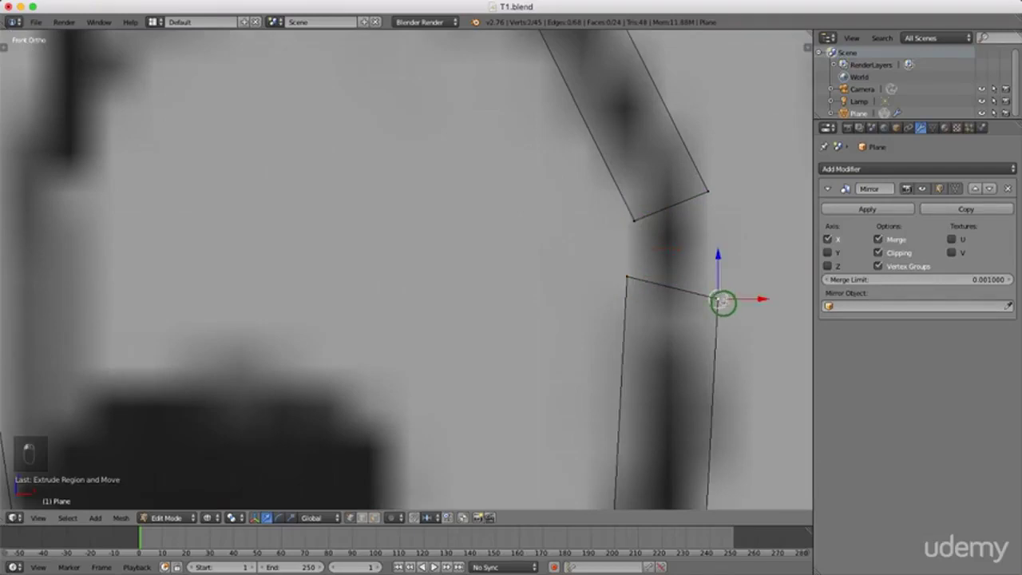
right_click(712, 191, "shift")
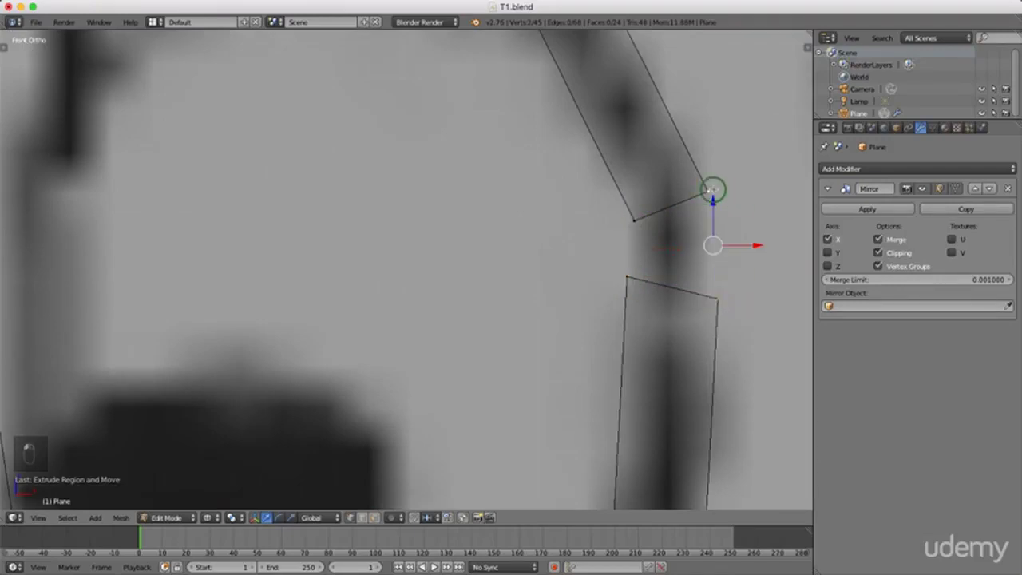
key("alt+m")
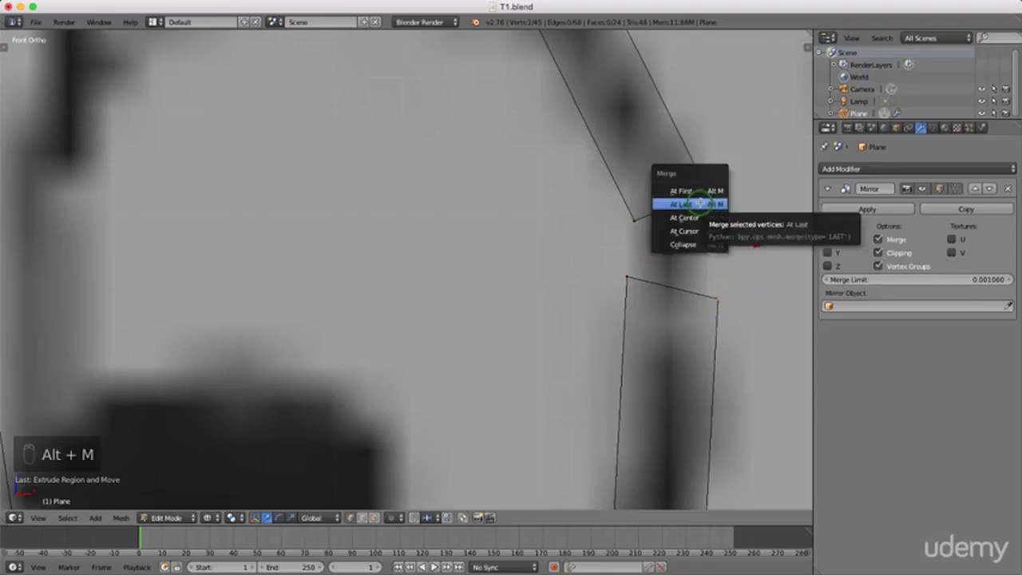
left_click(700, 204)
- Merge the inner-rim vertices of the two strip ends with At Last onto the upper one, closing the eye ring
right_click(629, 276)
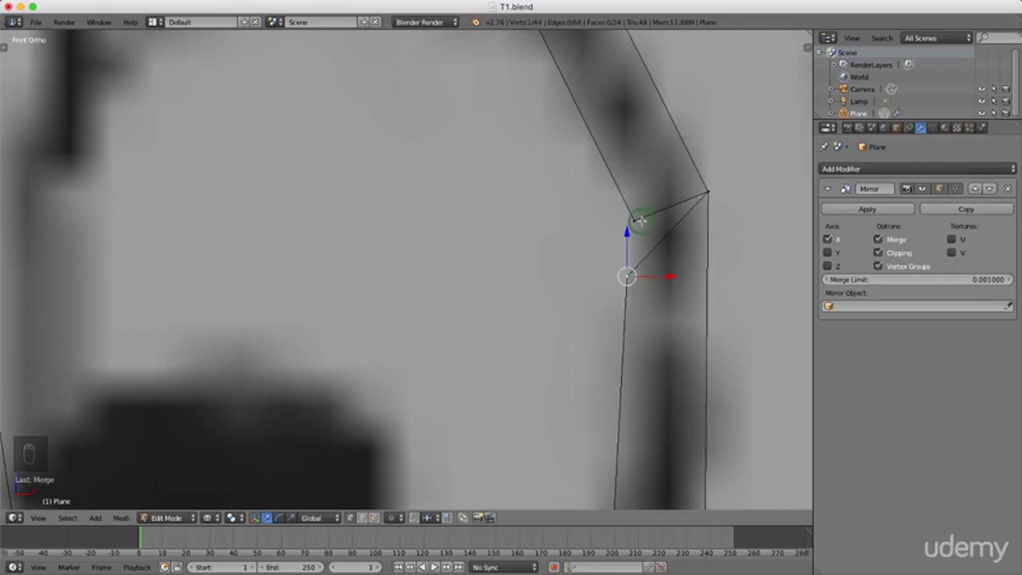
right_click(639, 217, "shift")
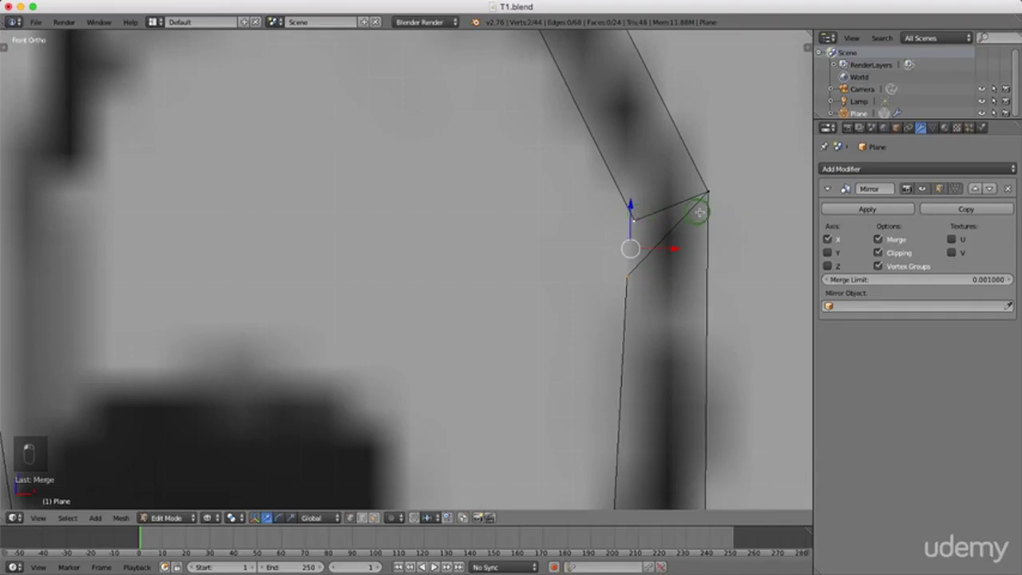
key("alt+m")
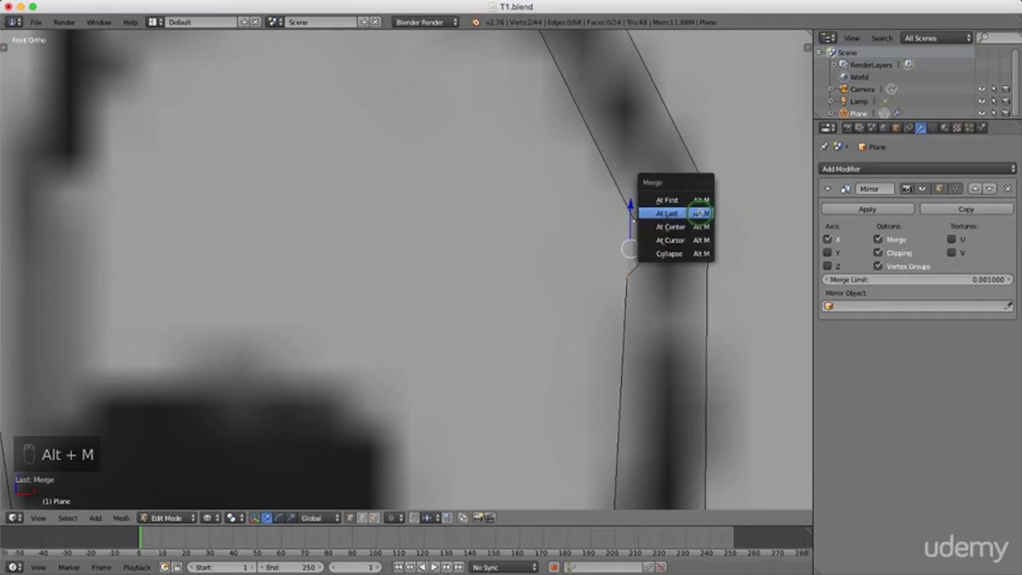
left_click(700, 212)
scroll(737, 264, "down", 6)
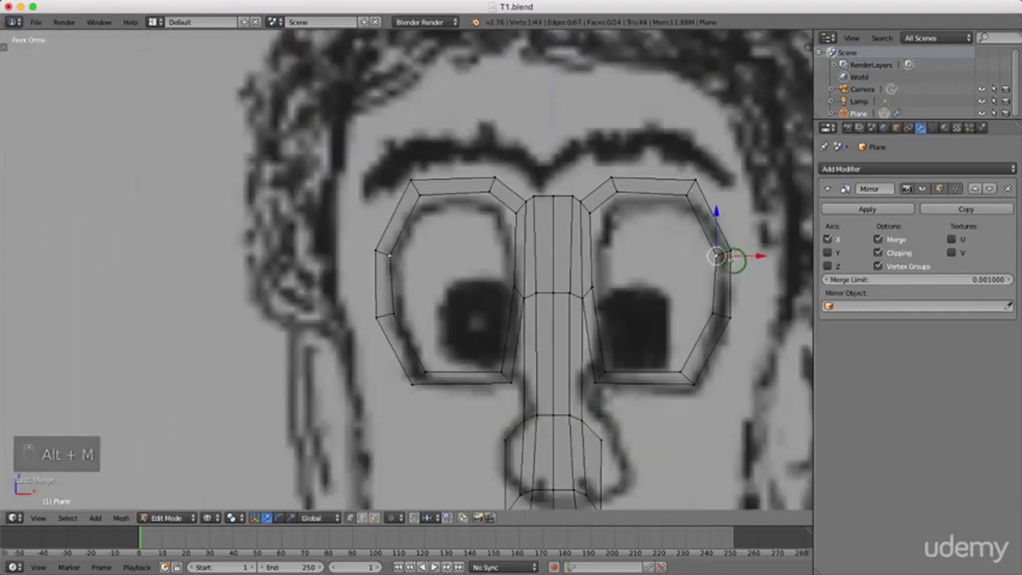
right_click(713, 252)
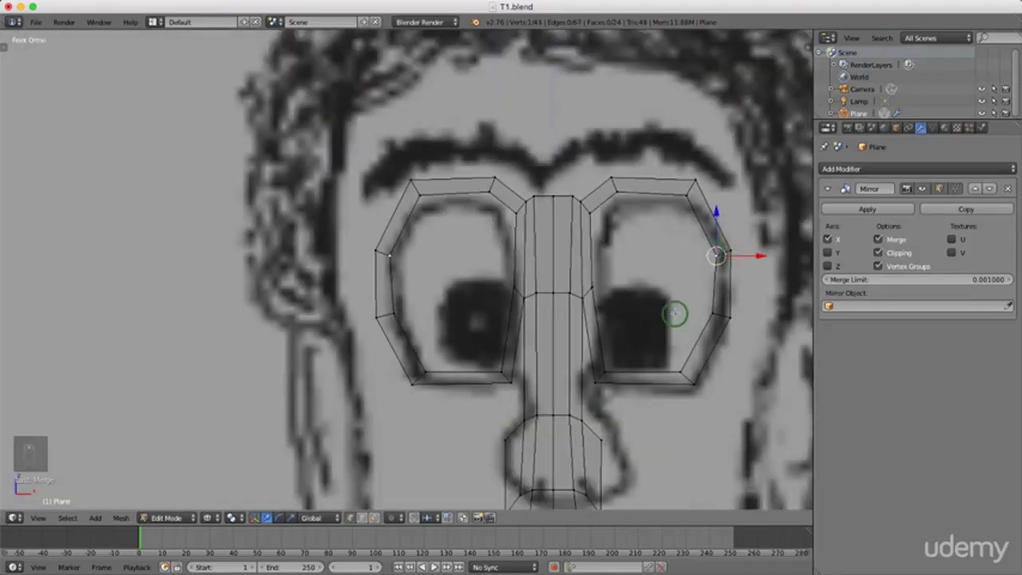
- Fill a four-vertex face between the side of the nose, the nostril's upper vertex and the eye ring's lower inner corner
middle_click_drag(680, 324, 681, 284, "shift")
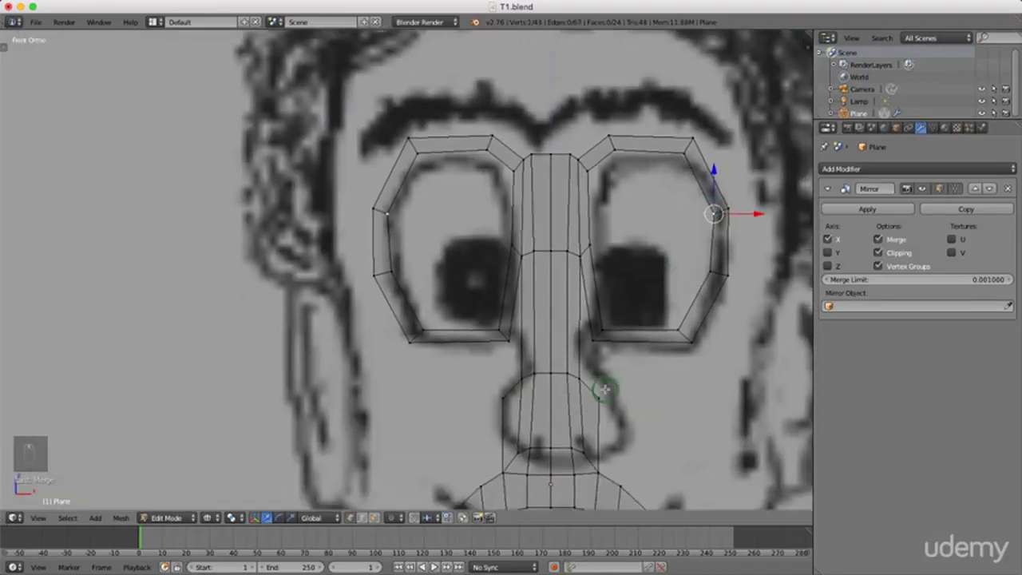
scroll(605, 389, "up", 2)
right_click(598, 393)
right_click(582, 387)
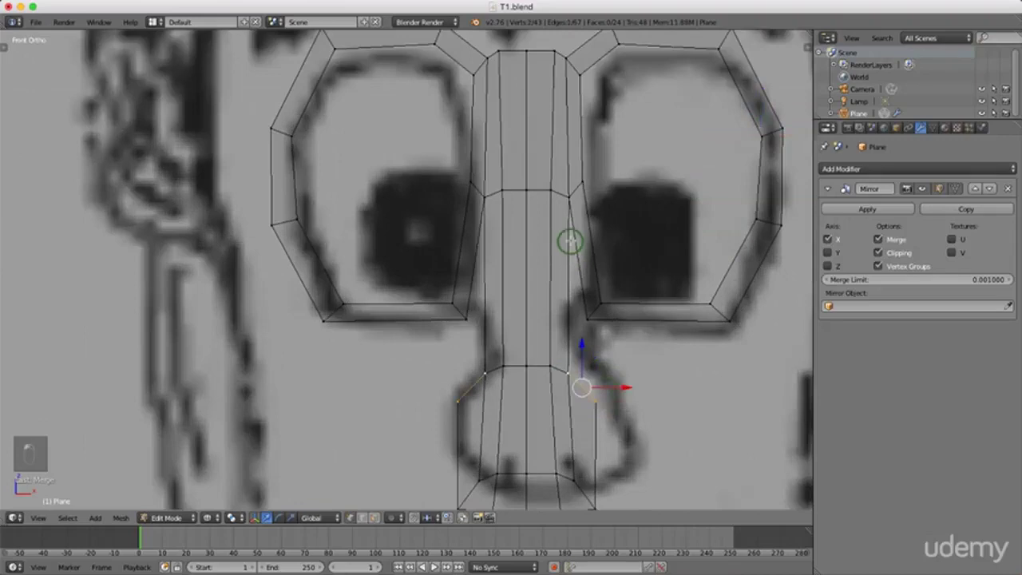
right_click(569, 197, "shift")
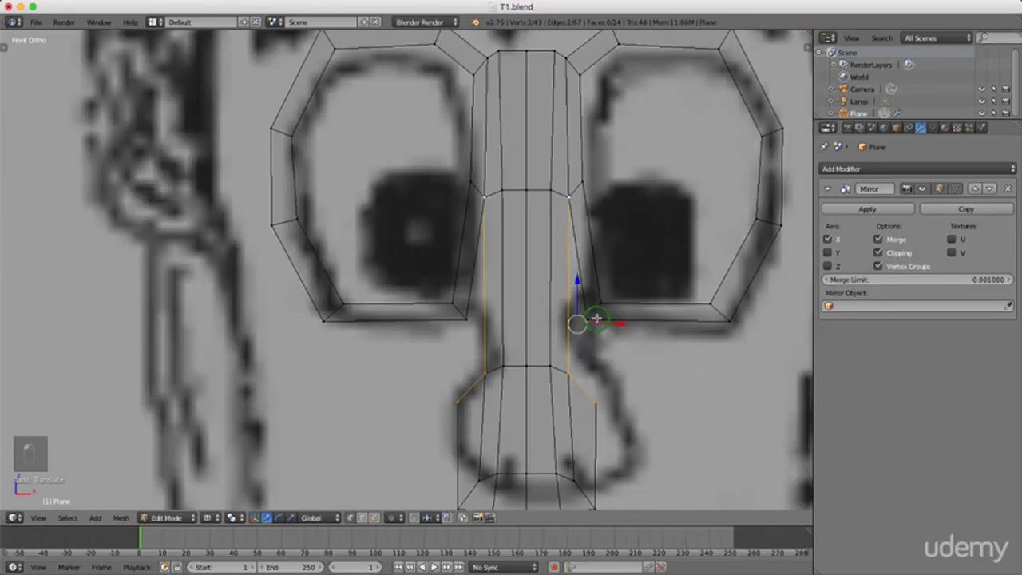
scroll(597, 318, "up", 3)
right_click(580, 320, "shift")
scroll(617, 322, "down", 3)
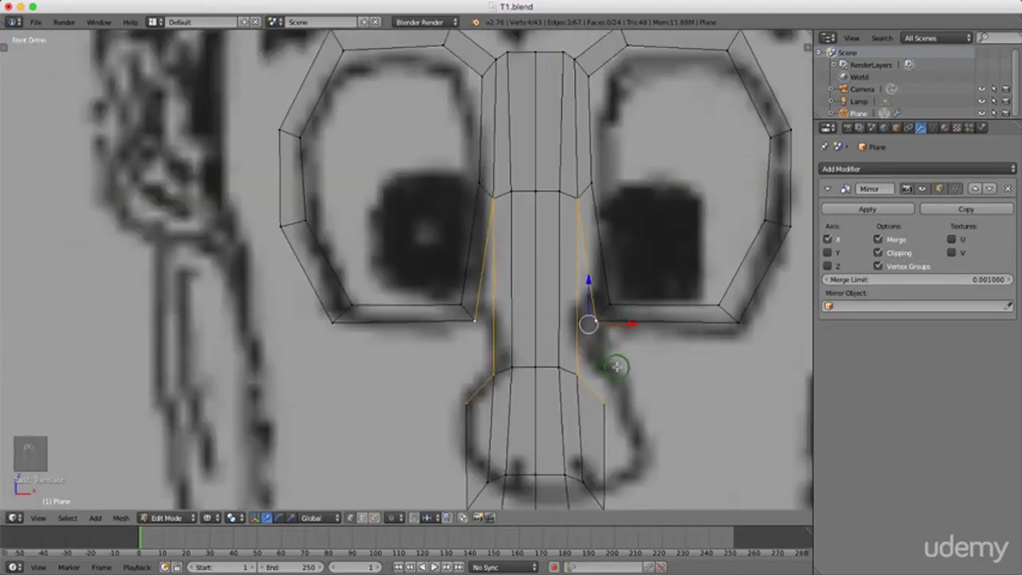
key("f")
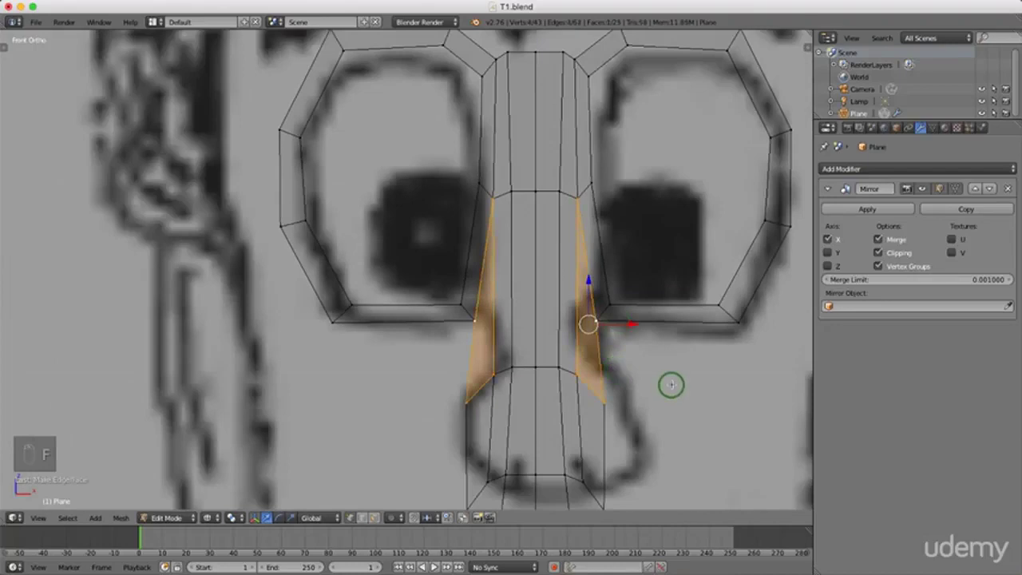
key("a")
- Move the vertices beside the centre line at the top and middle of the nose bridge slightly inward along X
scroll(620, 351, "down", 3)
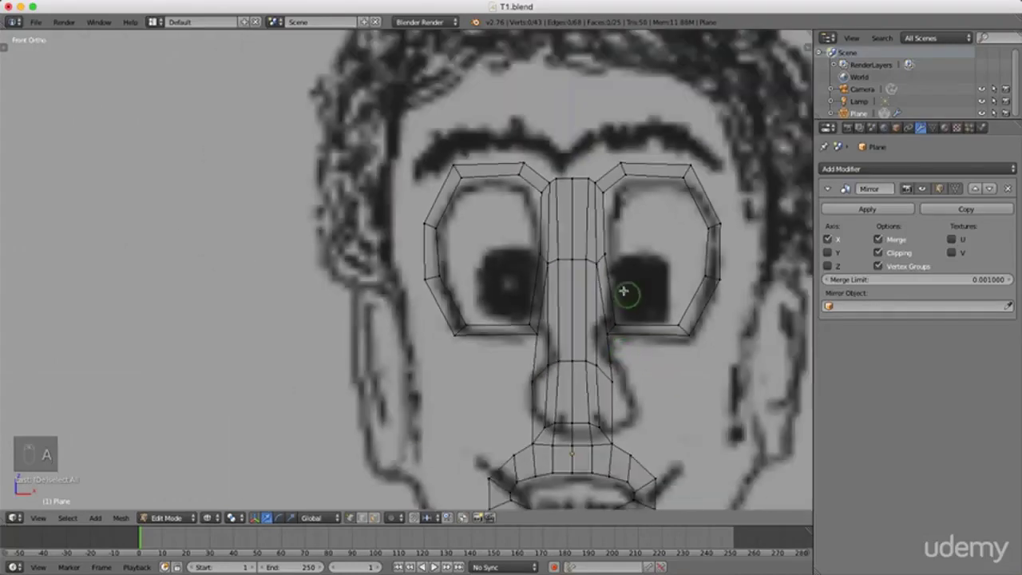
scroll(563, 164, "up", 3)
right_click(550, 198)
left_click_drag(639, 201, 634, 199)
right_click(602, 338)
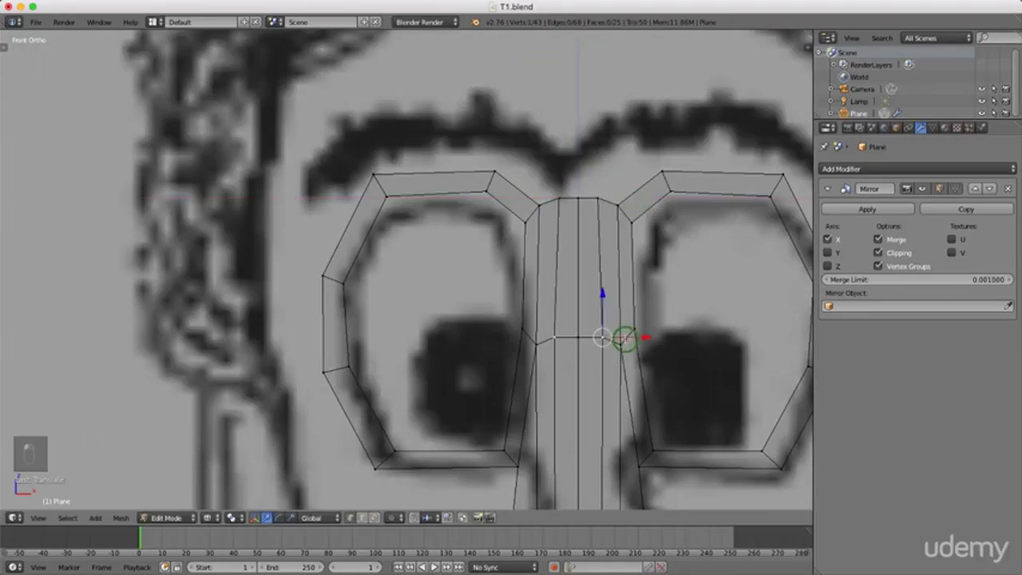
- Select the outer edge loop around the mouth, leaving out the part under the nose, and extrude it outward
scroll(616, 338, "down", 4)
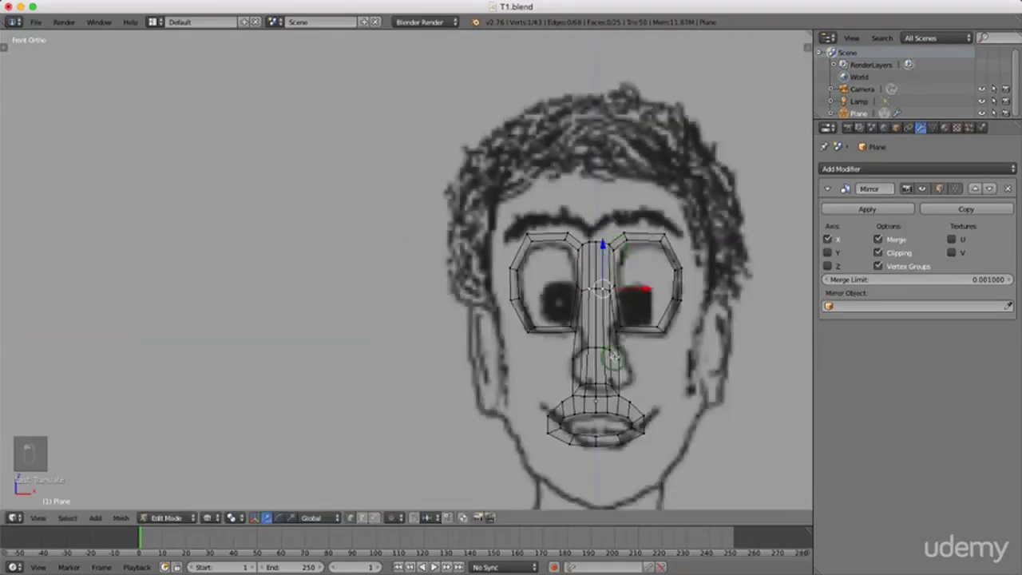
scroll(611, 359, "up", 3)
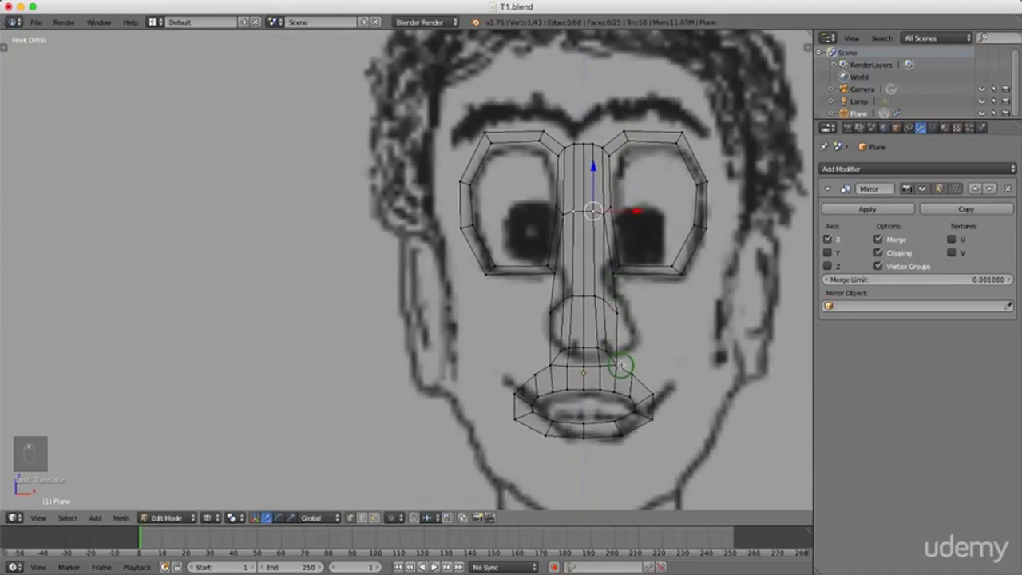
scroll(622, 365, "up", 1)
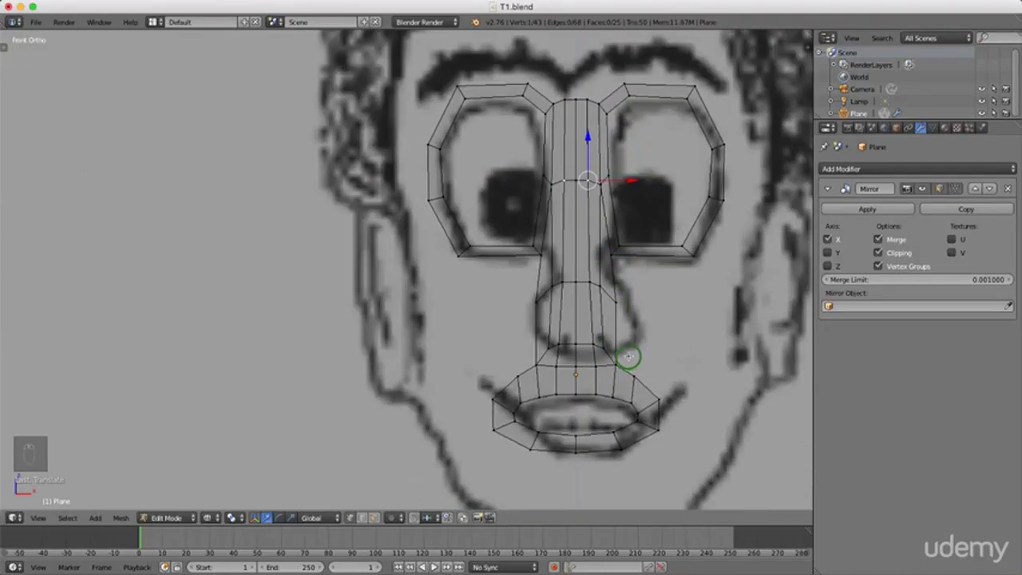
right_click(632, 375)
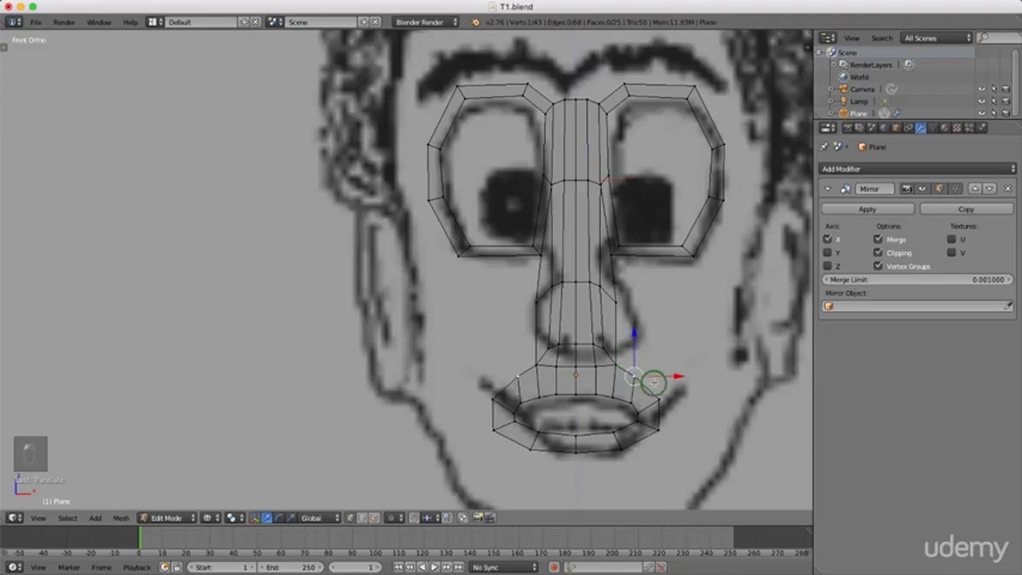
right_click(654, 421, "alt")
right_click(574, 453, "alt")
right_click(615, 367, "alt+shift")
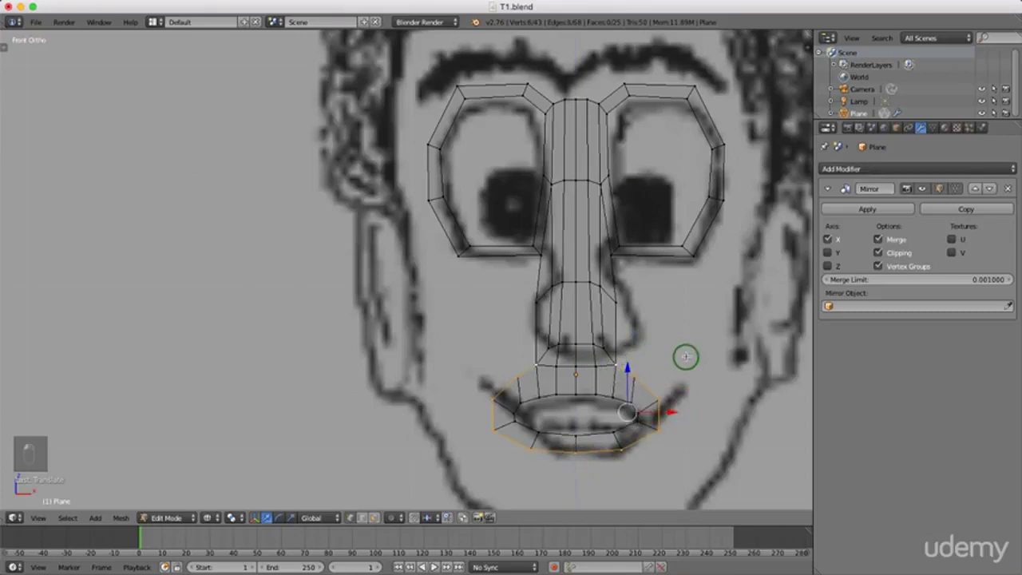
key("e")
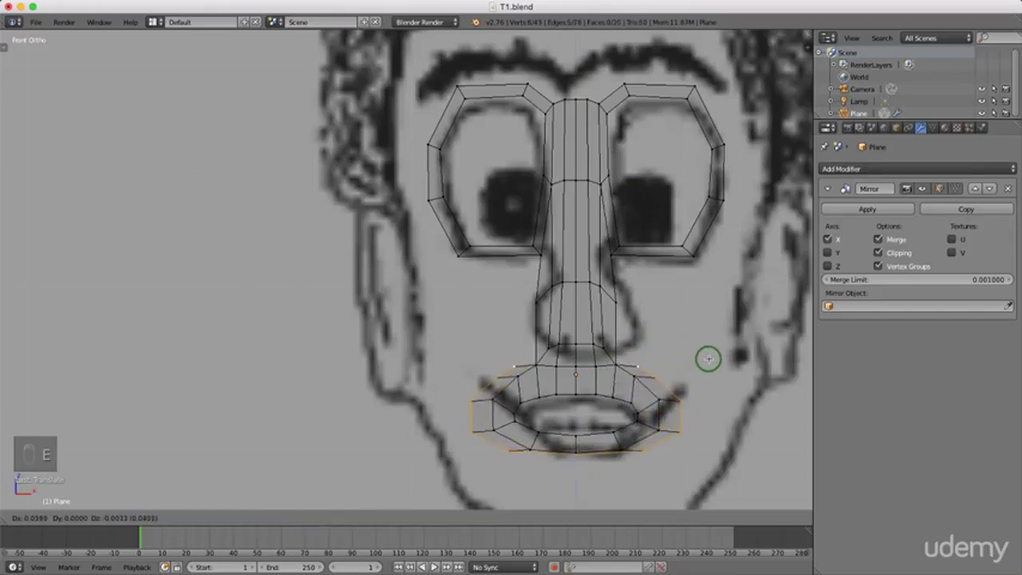
left_click(704, 362)
- Shift the new mouth ring's upper and lower corner vertices slightly inward
scroll(670, 422, "up", 1)
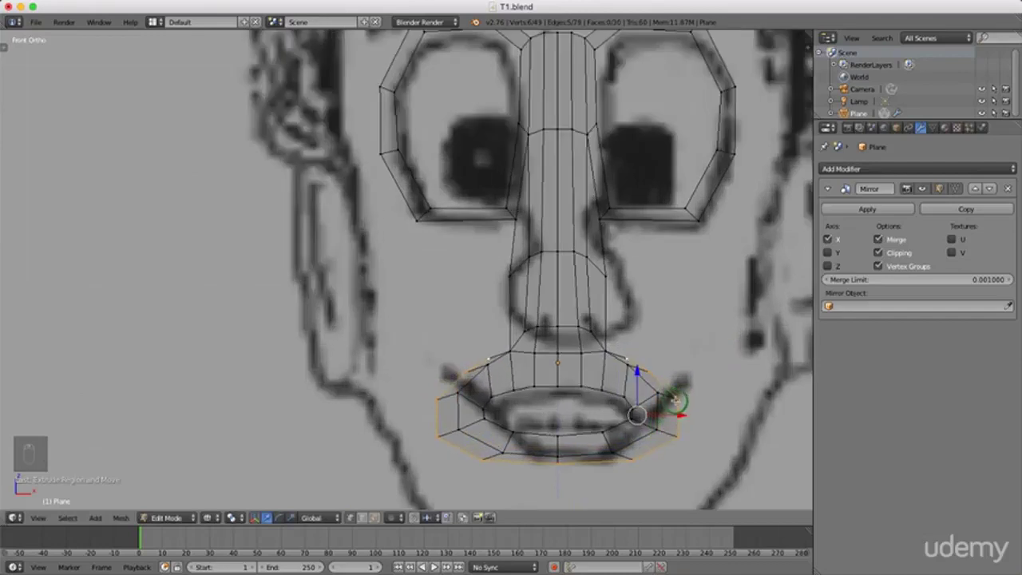
scroll(674, 401, "up", 1)
right_click(676, 399)
key("g")
left_click(701, 402)
right_click(706, 445)
key("g")
left_click(697, 448)
- Move the mouth ring's lower side vertex inward along X and lower its bottom centre vertex about 0.012 along Z
right_click(625, 472)
key("g")
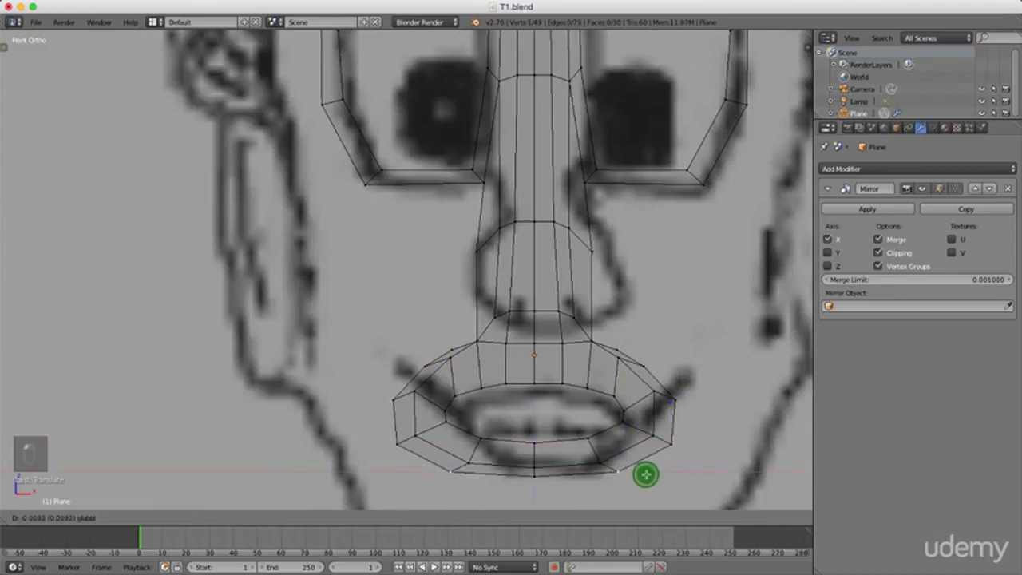
left_click(632, 474)
right_click(535, 471)
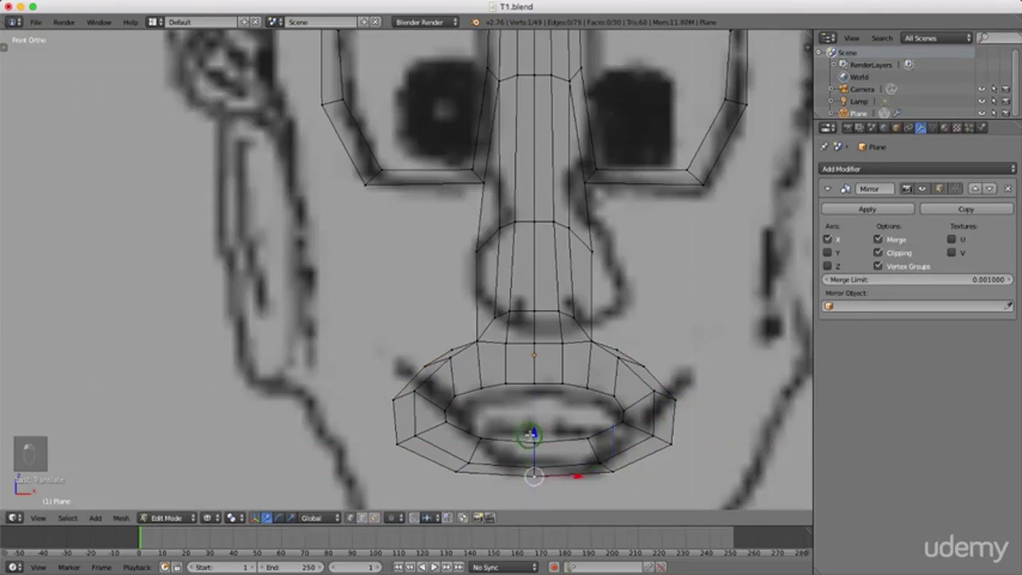
key("g")
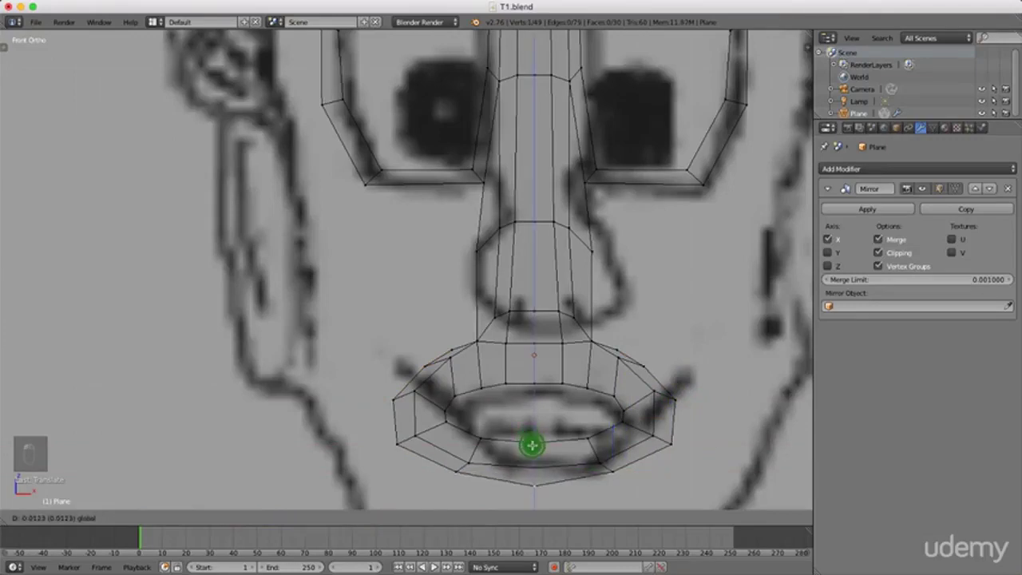
left_click(531, 444)
- Lower the mouth ring's lower side vertex slightly along Z and nudge the lower corner vertex outward along X
right_click(464, 462)
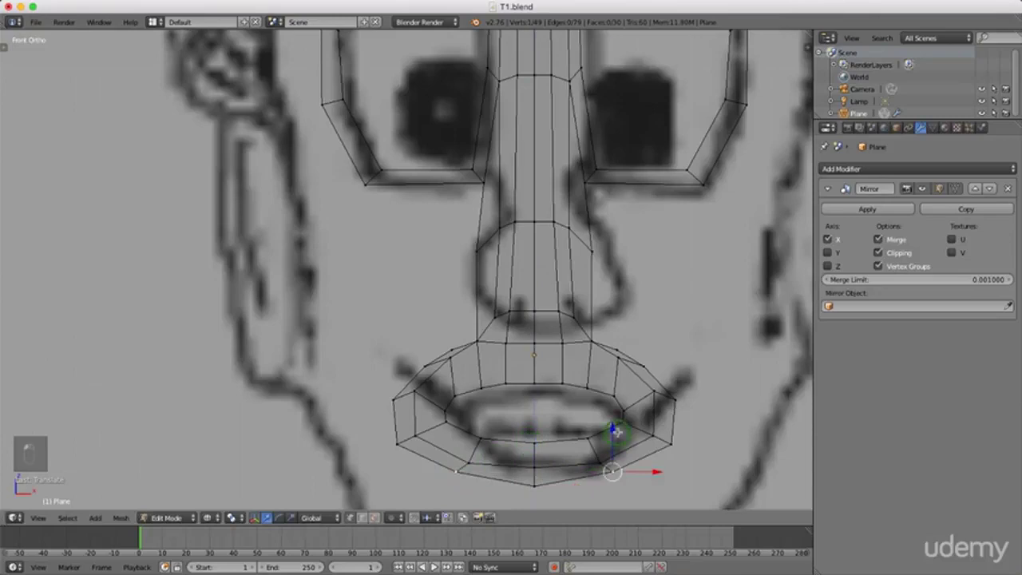
key("g")
key("z")
left_click(620, 439)
right_click(443, 442)
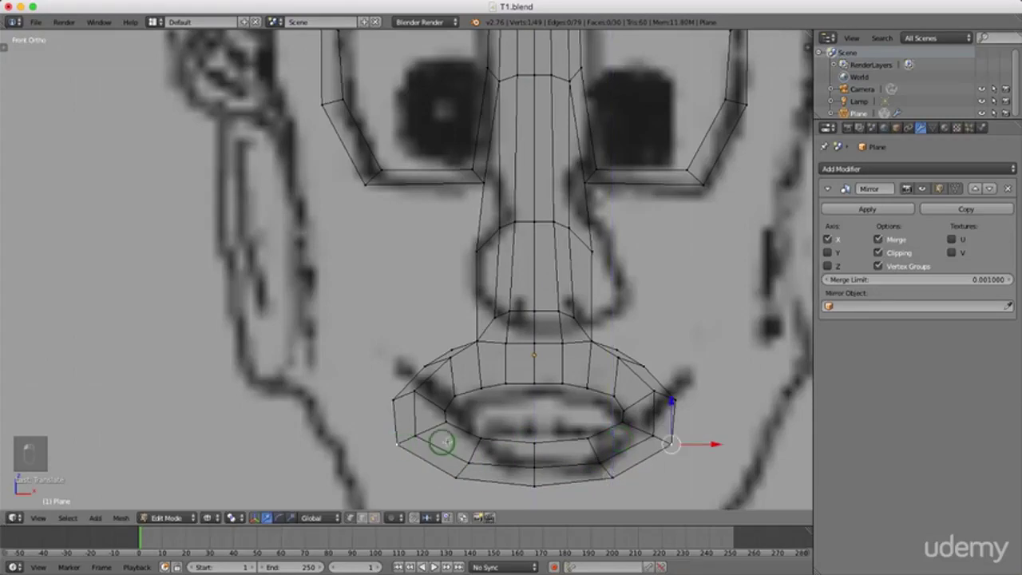
key("g")
left_click(703, 440)
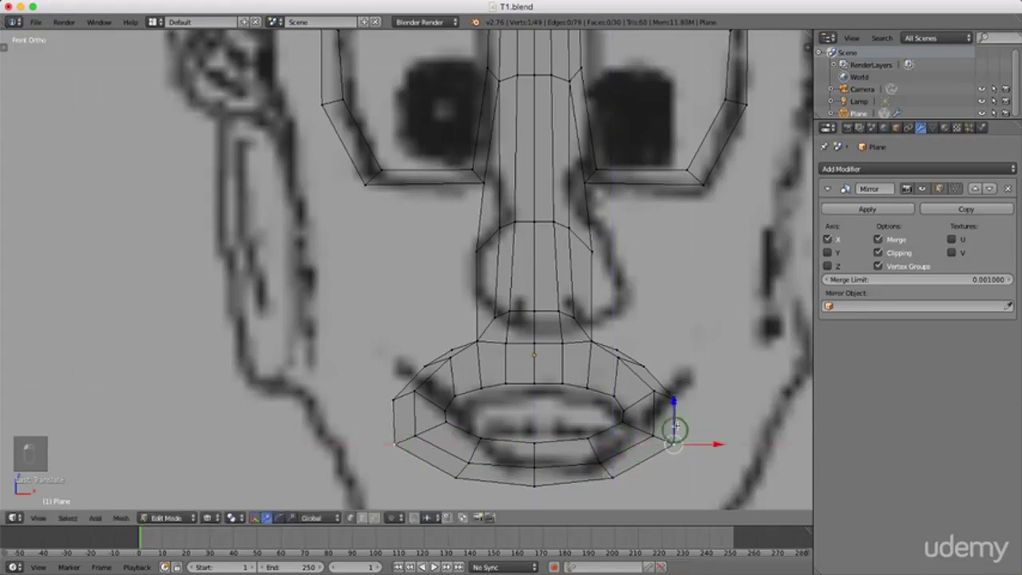
- Adjust the mouth ring's upper vertex slightly along Z and shift its upper corner vertex slightly outward along X
right_click(616, 349)
key("g")
key("z")
left_click(617, 324)
right_click(645, 365)
key("g")
key("x")
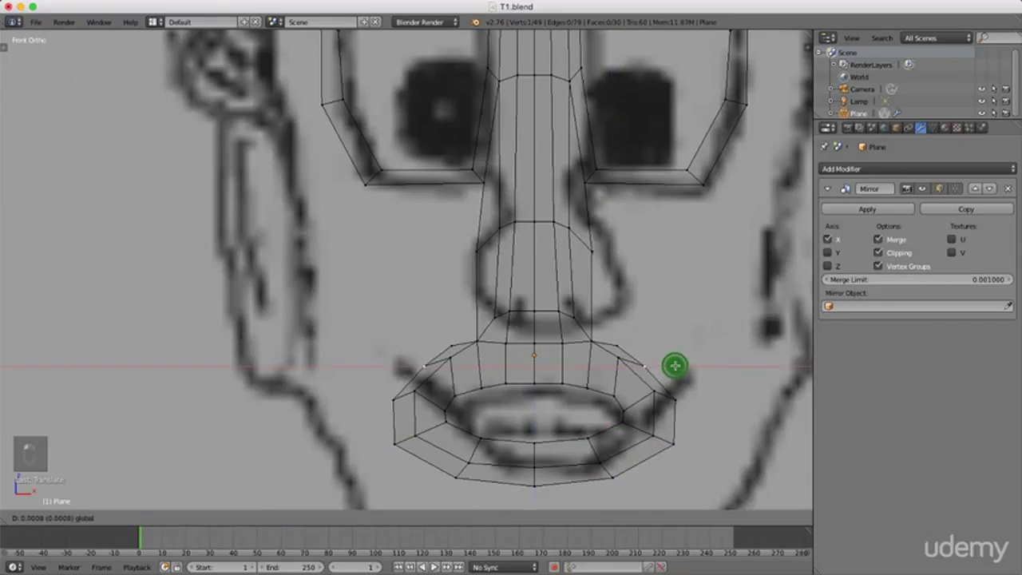
left_click(681, 373)
- Raise the mouth ring's upper vertex beside the nose base about 0.07 along Z, towards the side of the nose
scroll(677, 402, "down", 2)
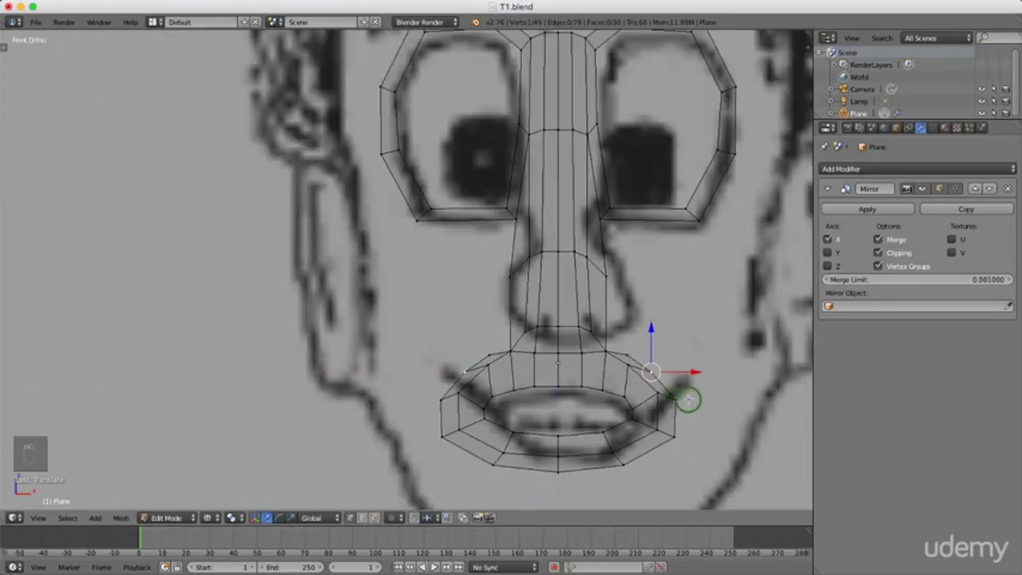
scroll(689, 400, "down", 2)
left_click(612, 329)
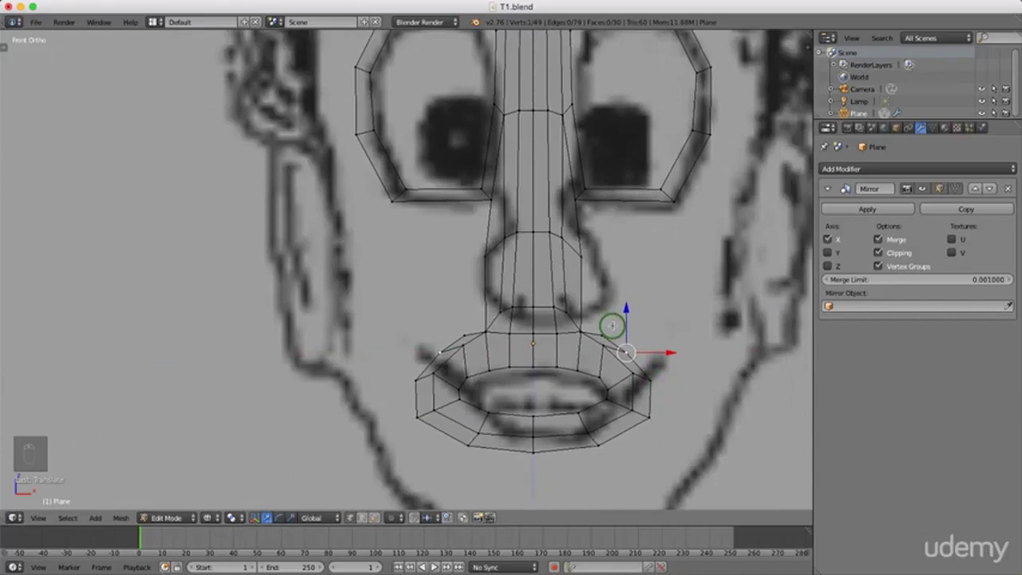
right_click(603, 332)
key("g")
key("z")
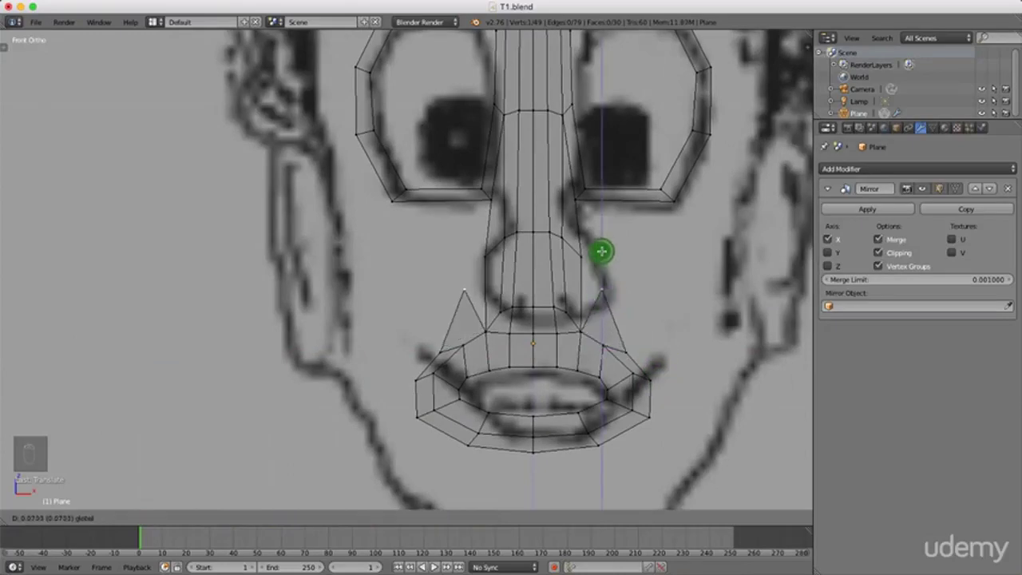
left_click(602, 251)
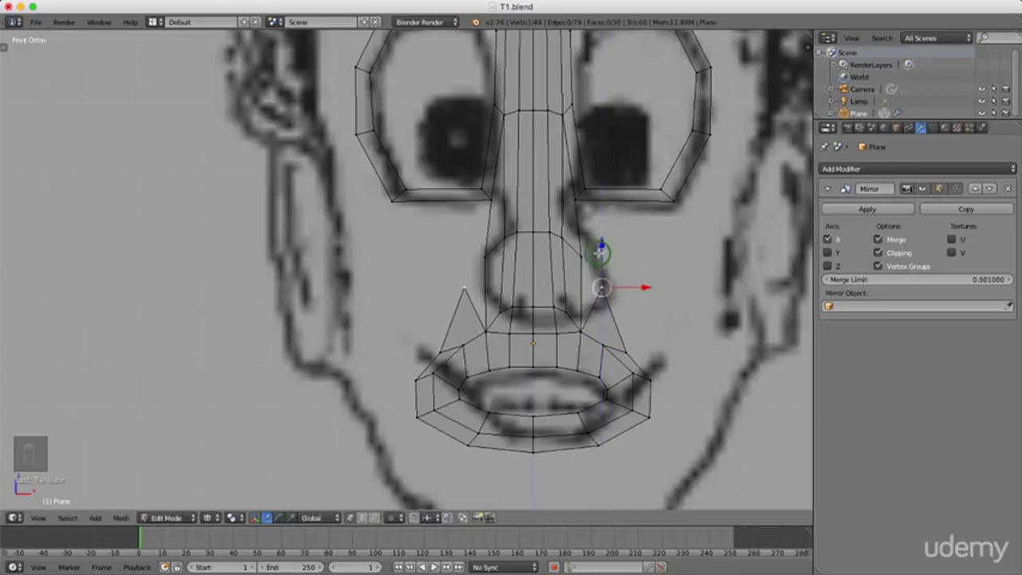
- Merge the raised mouth ring vertex with the vertex at the side of the nose, using At Last
scroll(600, 283, "up", 4)
right_click(555, 218, "shift")
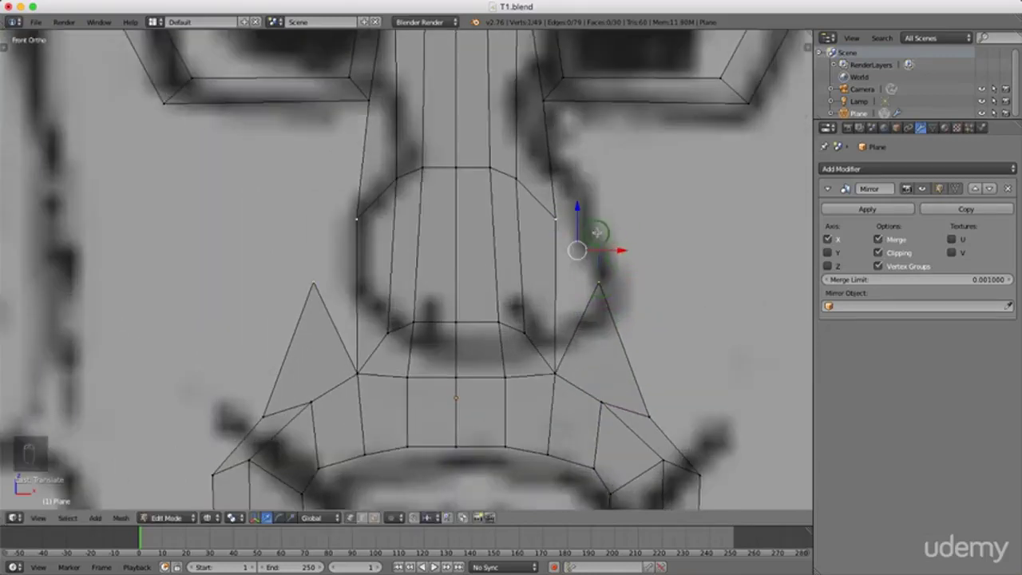
key("alt+m")
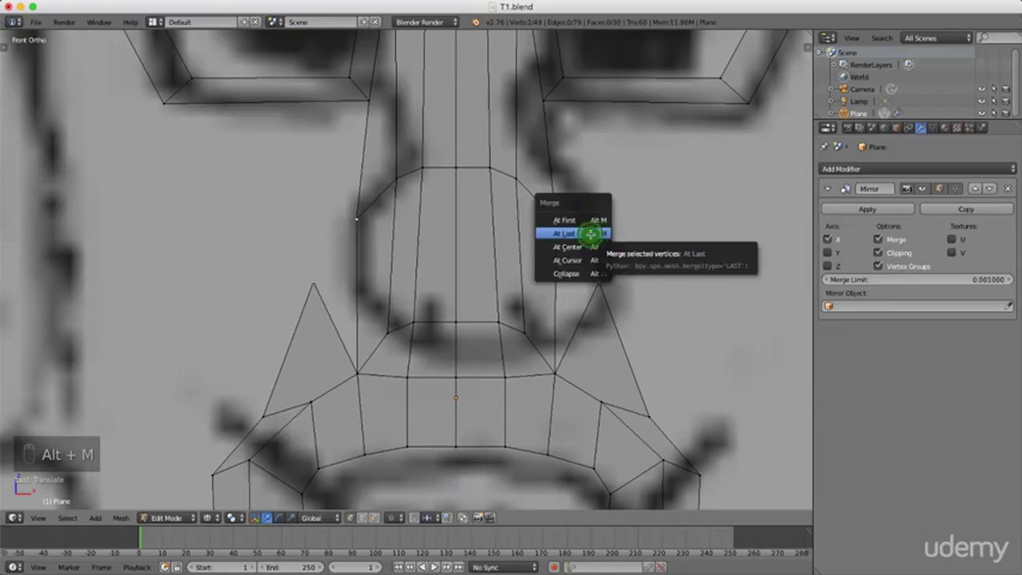
left_click(598, 232)
scroll(607, 297, "down", 4)
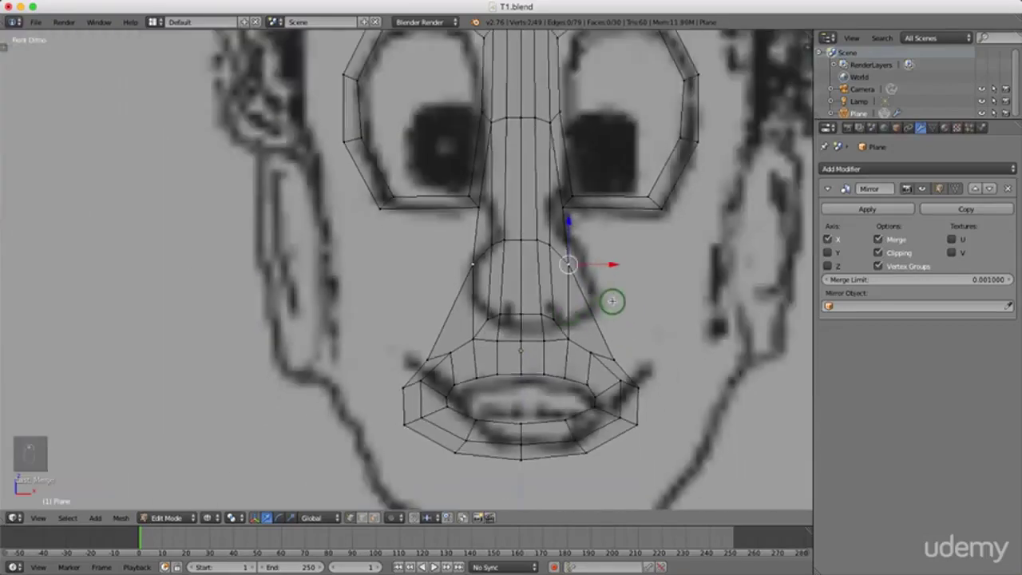
scroll(612, 301, "down", 2)
- Move the mouth ring's upper corner vertex and the side vertex below it slightly outward along X
right_click(611, 338)
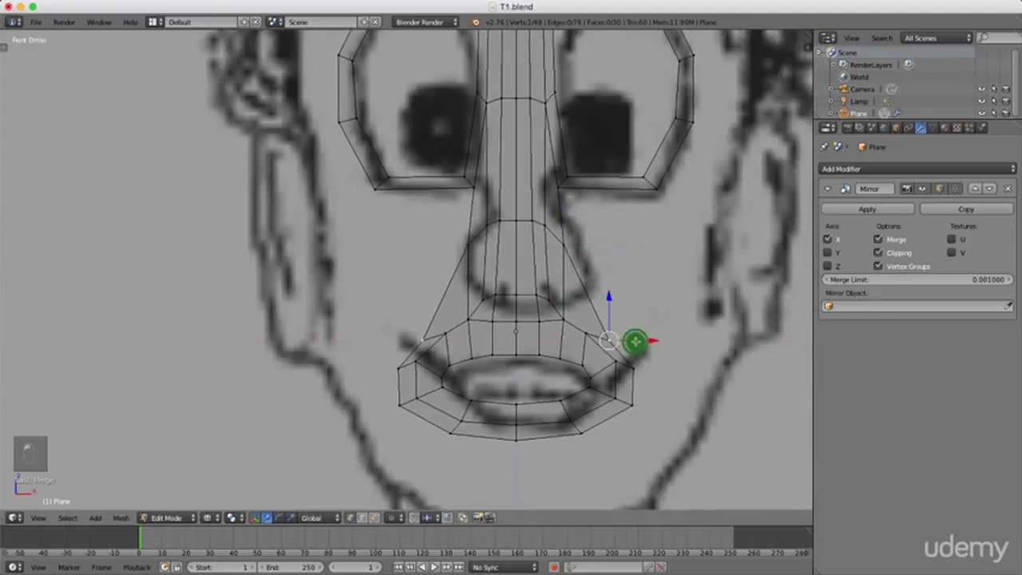
key("g")
key("x")
left_click(643, 340)
right_click(631, 369)
key("g")
key("x")
left_click(654, 369)
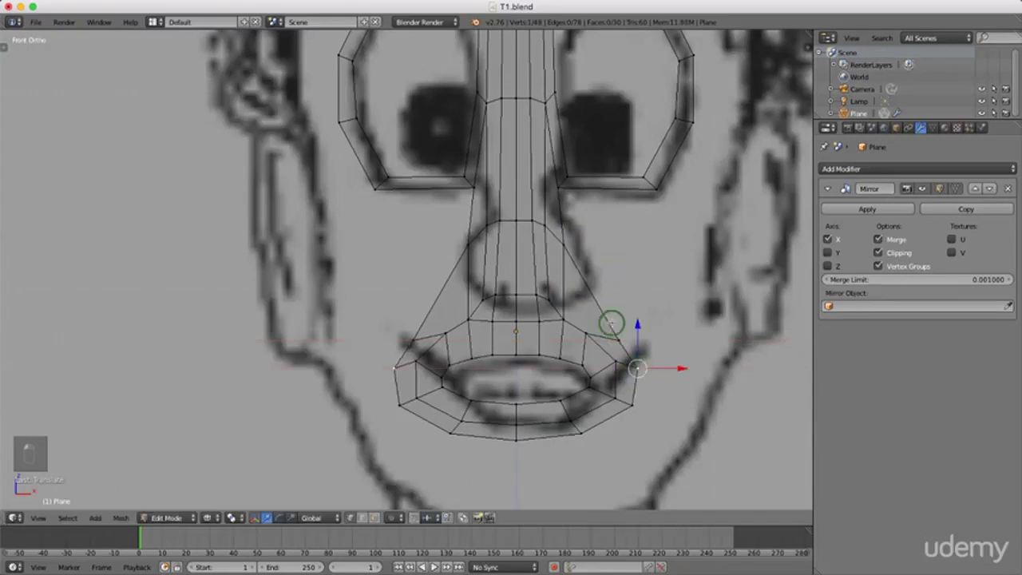
- Select the two lower vertices of the eye's outer ring and lower them about 0.01 along Z
scroll(612, 322, "down", 1)
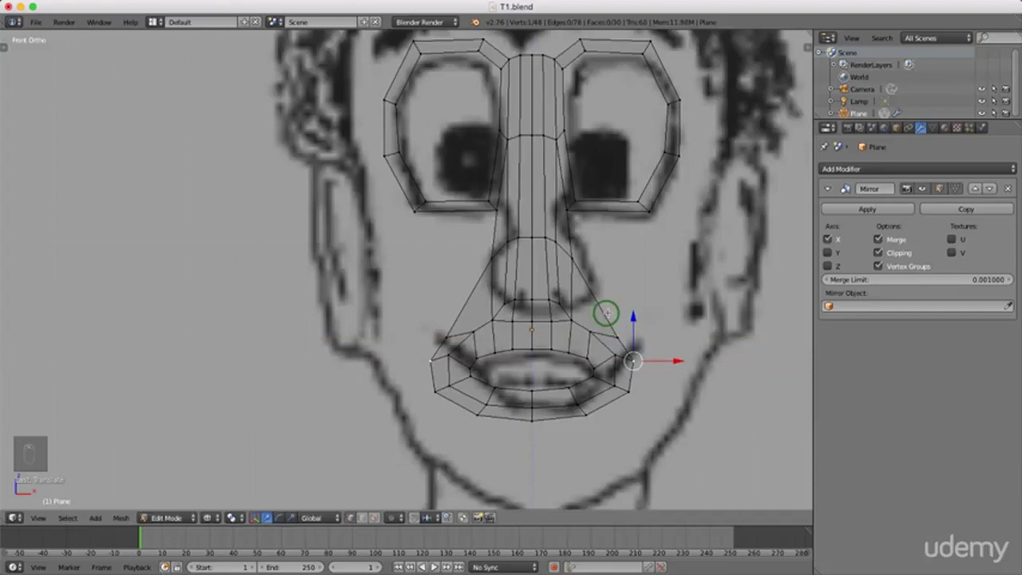
middle_click_drag(607, 312, 621, 306, "shift")
right_click(628, 214)
left_click(605, 208)
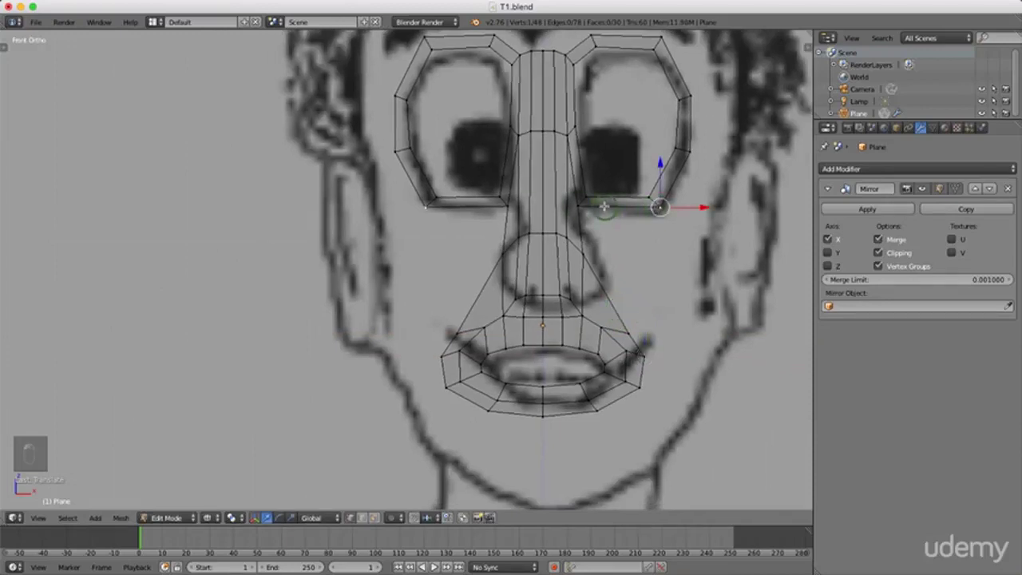
right_click(584, 206, "shift")
key("g")
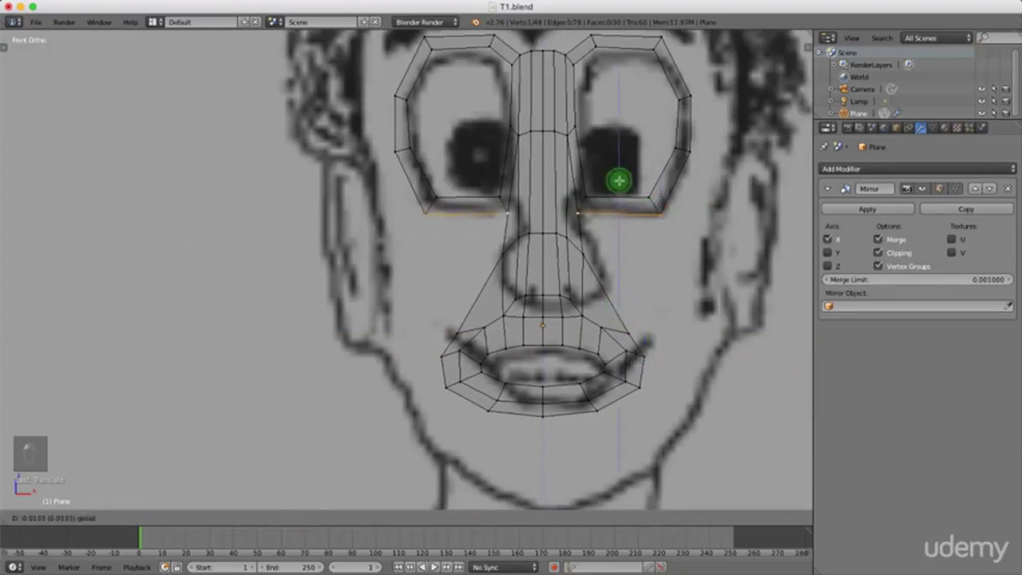
left_click(615, 175)
- Shift the two outer side vertices of the eye's outer ring slightly outward along X
right_click(689, 149)
key("g")
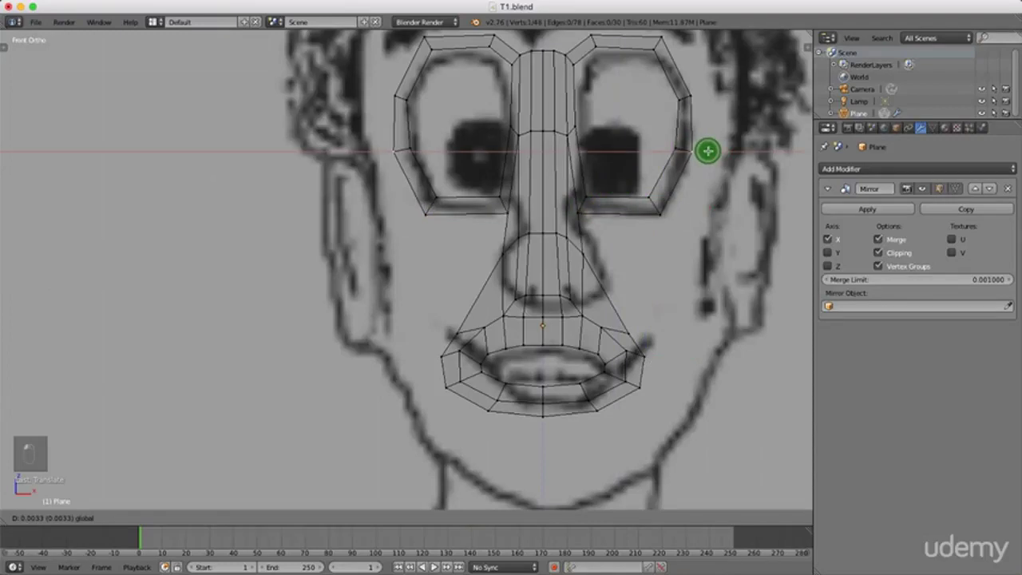
left_click(711, 153)
right_click(687, 96)
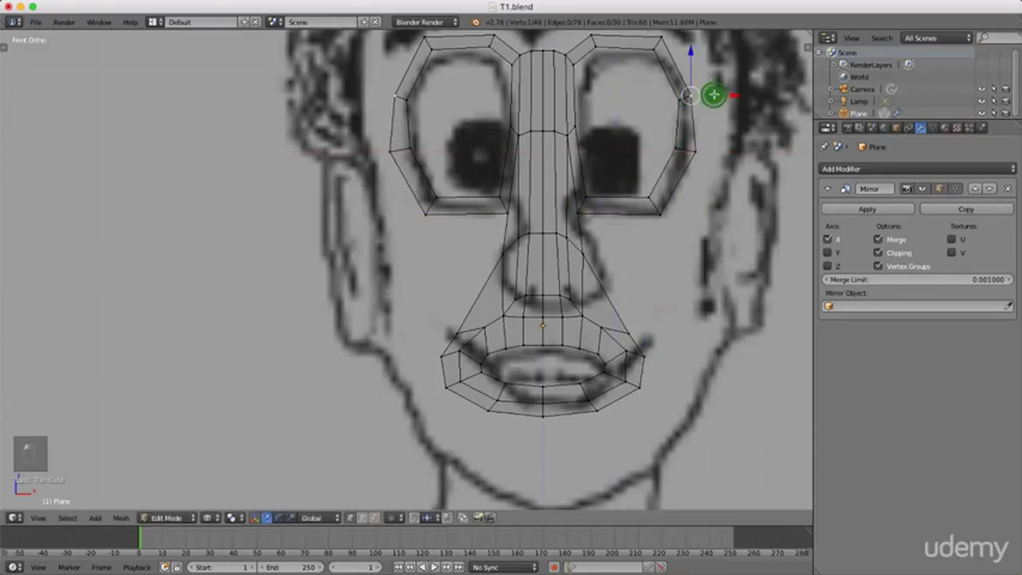
key("g")
key("x")
left_click(719, 95)
scroll(620, 299, "down", 3)
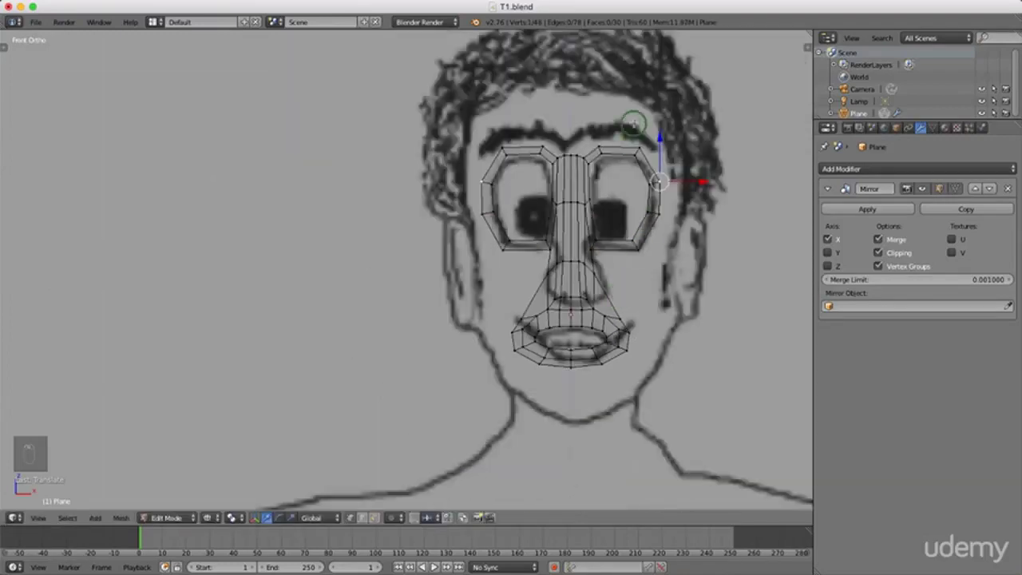
- Raise the two upper vertices of the eye's outer ring slightly to straighten its top edge
scroll(631, 144, "up", 4)
right_click(634, 179)
key("g")
key("z")
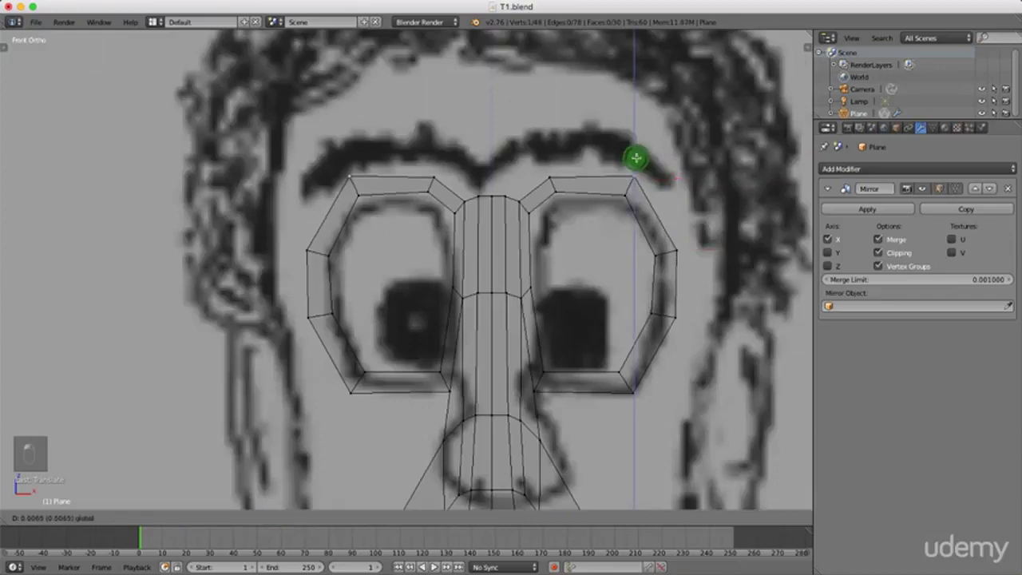
left_click(636, 157)
right_click(551, 175)
key("g")
right_click(522, 185)
left_click(520, 199)
- Raise the vertex joining the eye's outer ring to the nose bridge about 0.004 along Z
right_click(519, 199)
key("g")
key("x")
key("Escape")
key("g")
key("z")
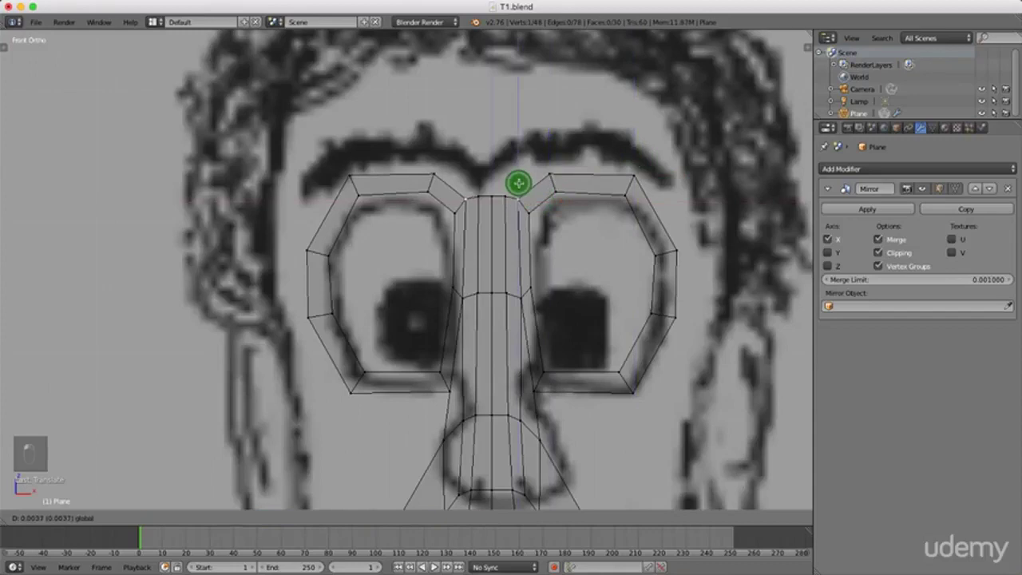
left_click(518, 183)
- Shift the inner eye ring's upper corner vertex beside the nose bridge slightly outward along X
scroll(602, 250, "down", 3)
scroll(479, 264, "up", 1)
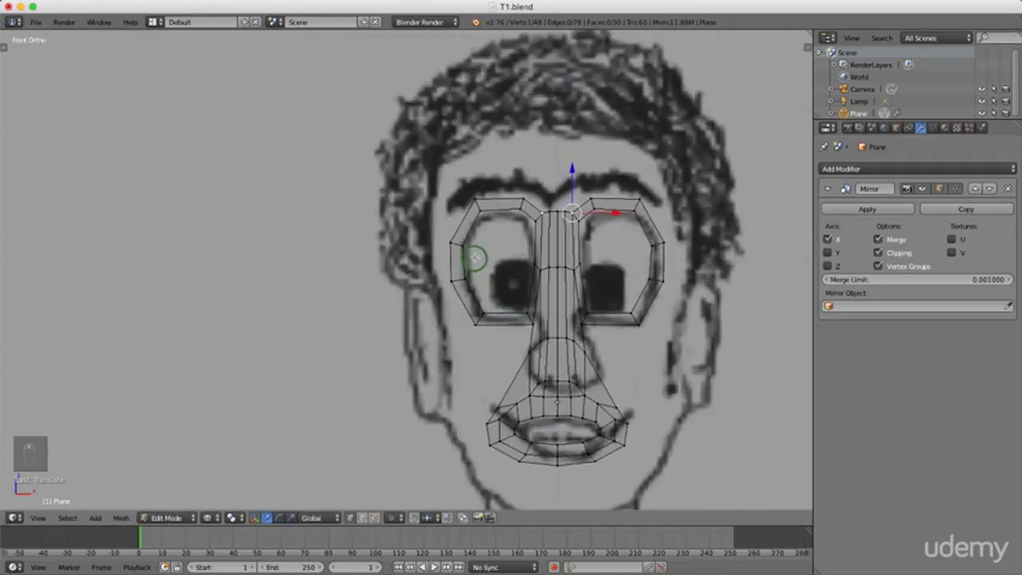
scroll(571, 290, "up", 1)
scroll(589, 269, "down", 1)
scroll(548, 274, "up", 3)
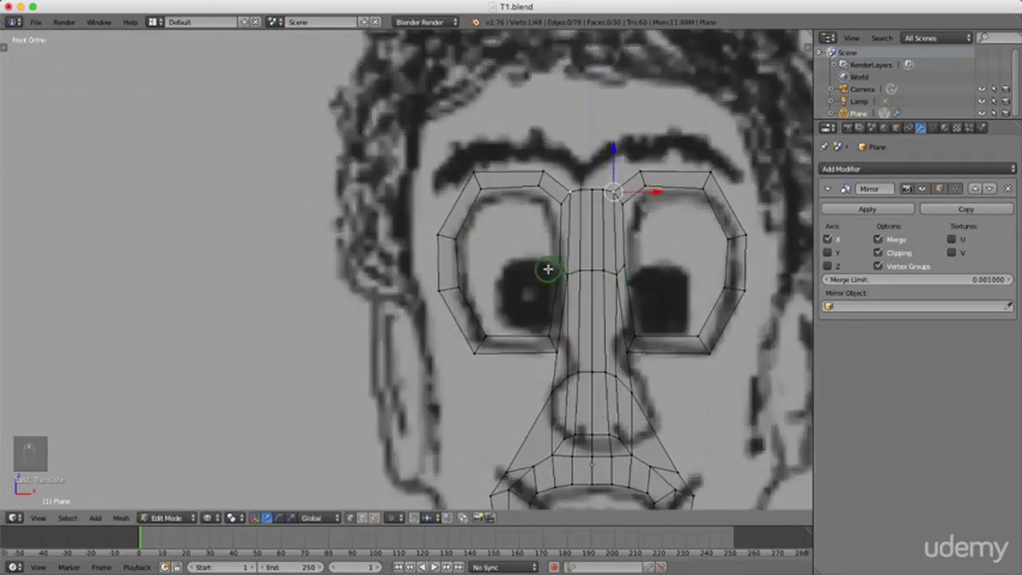
right_click(640, 190)
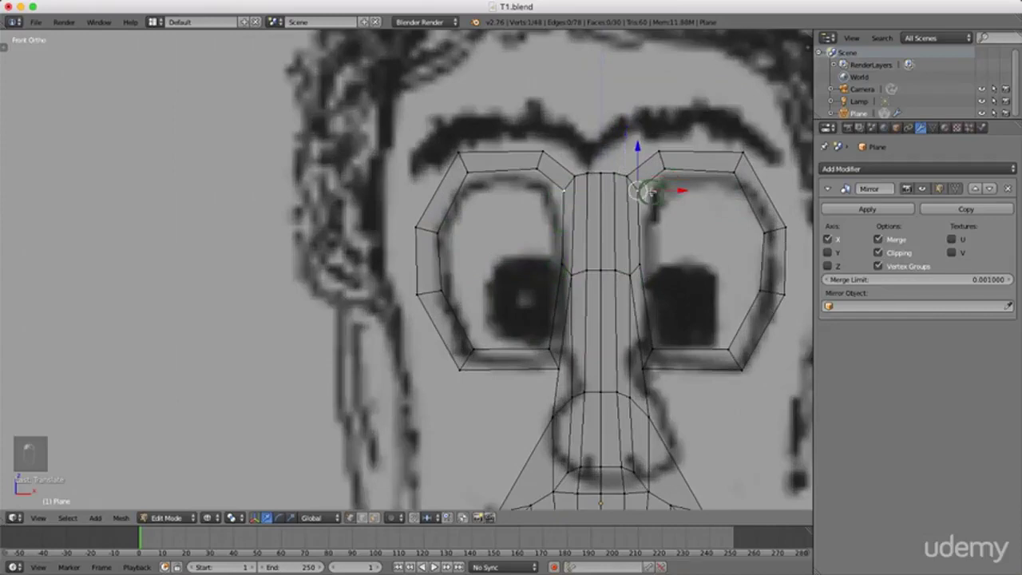
key("g")
key("x")
left_click(663, 191)
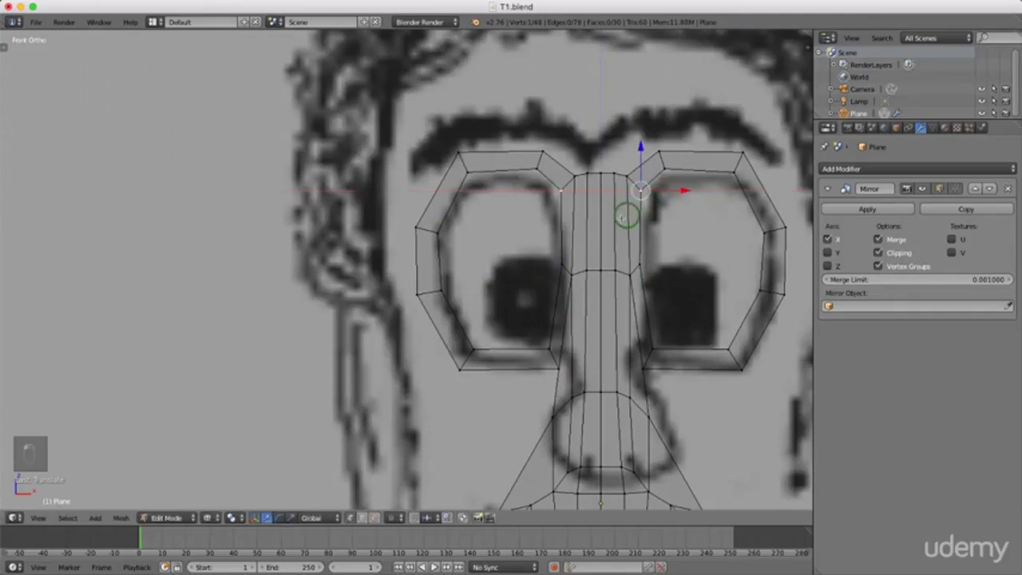
- Examine the mesh between nose and mouth, picking the nose's side vertex and the mouth ring's upper corner vertex
scroll(591, 248, "down", 3)
scroll(633, 356, "up", 1)
scroll(633, 355, "up", 1)
scroll(634, 353, "down", 1)
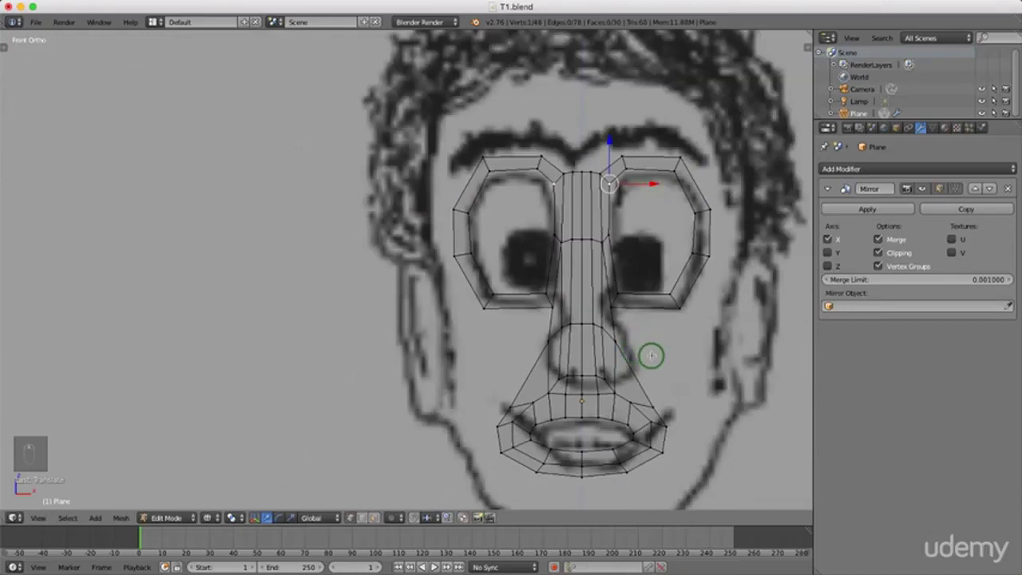
right_click(629, 352)
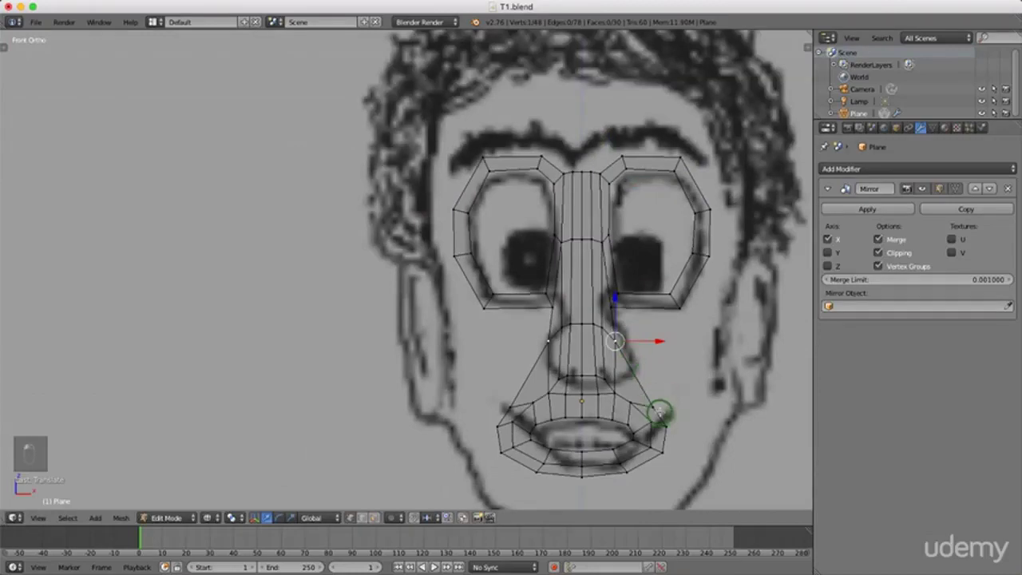
right_click(653, 408)
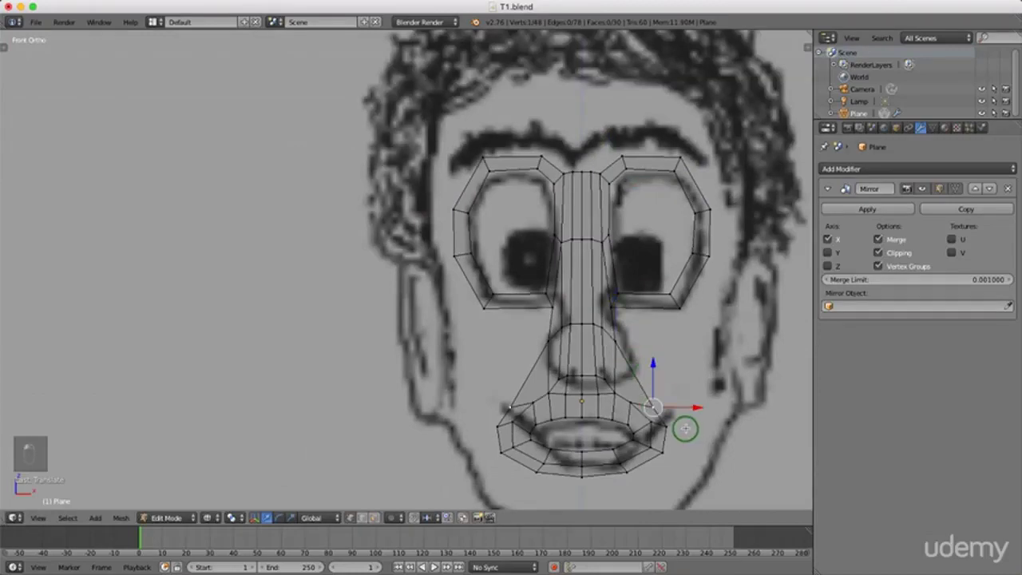
scroll(620, 390, "down", 1)
middle_click_drag(658, 379, 604, 344, "shift")
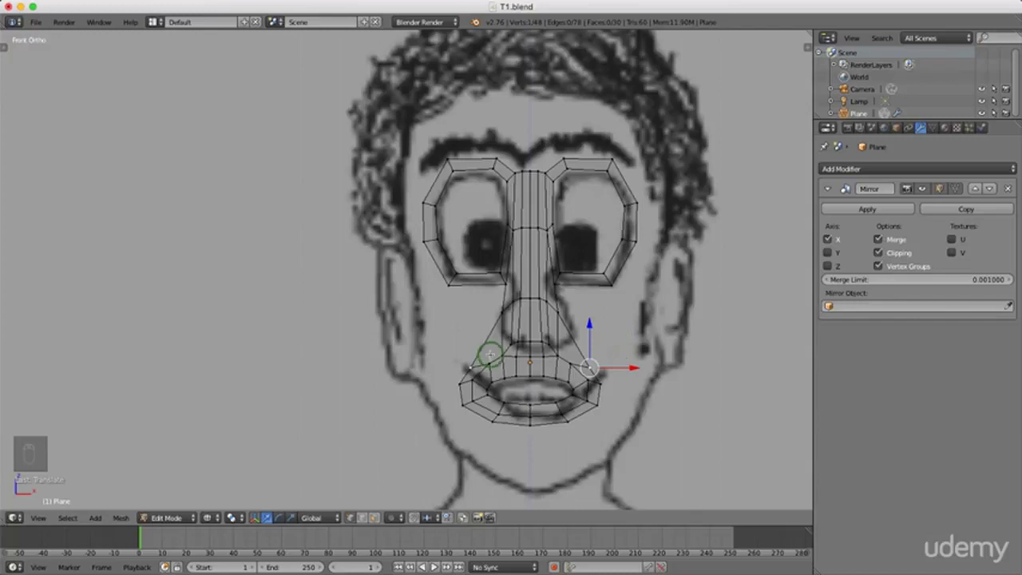
scroll(490, 355, "up", 2)
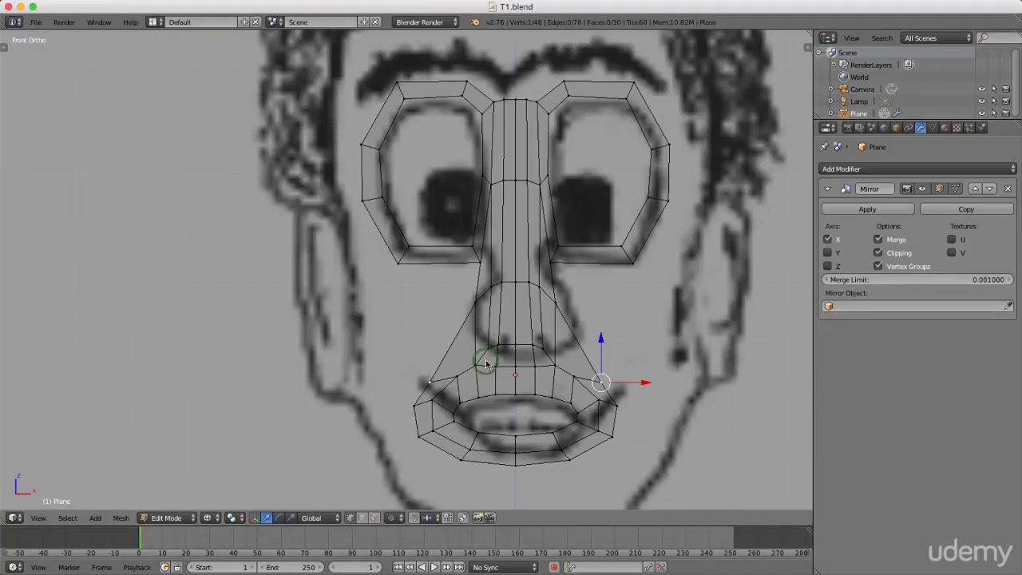
- View the face mesh in Object Mode and return to Edit Mode
key("Tab")
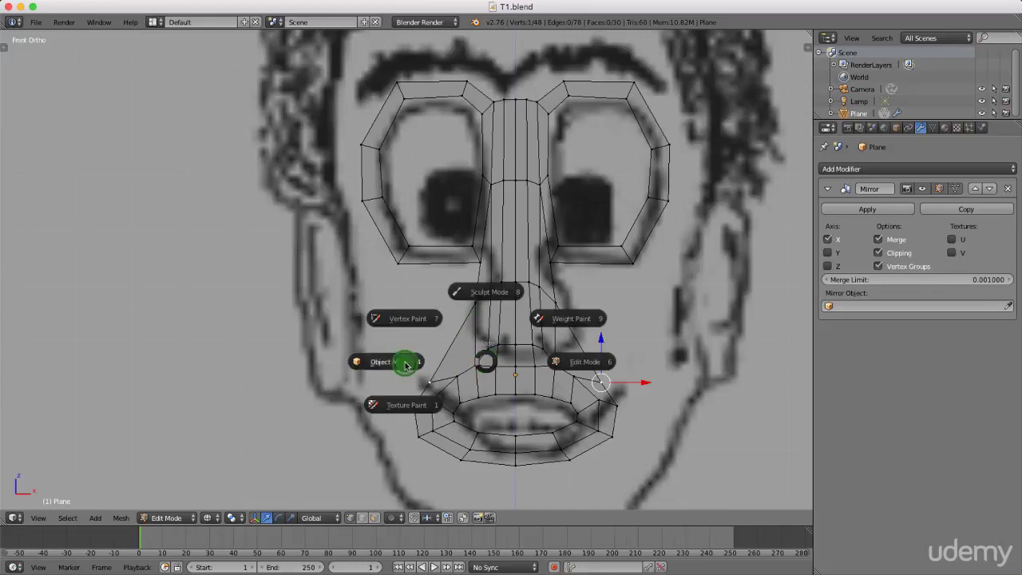
left_click(408, 360)
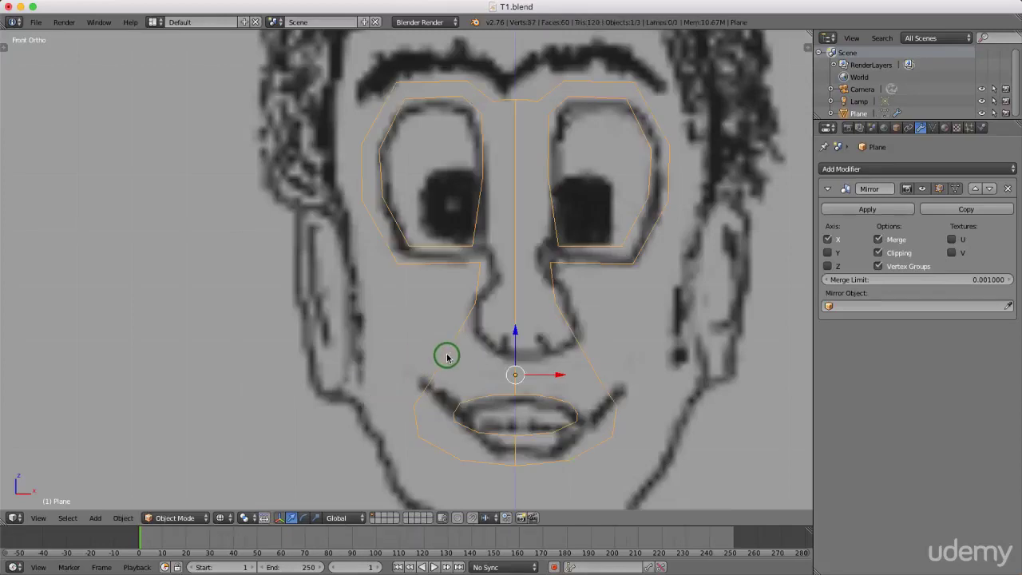
key("Tab")
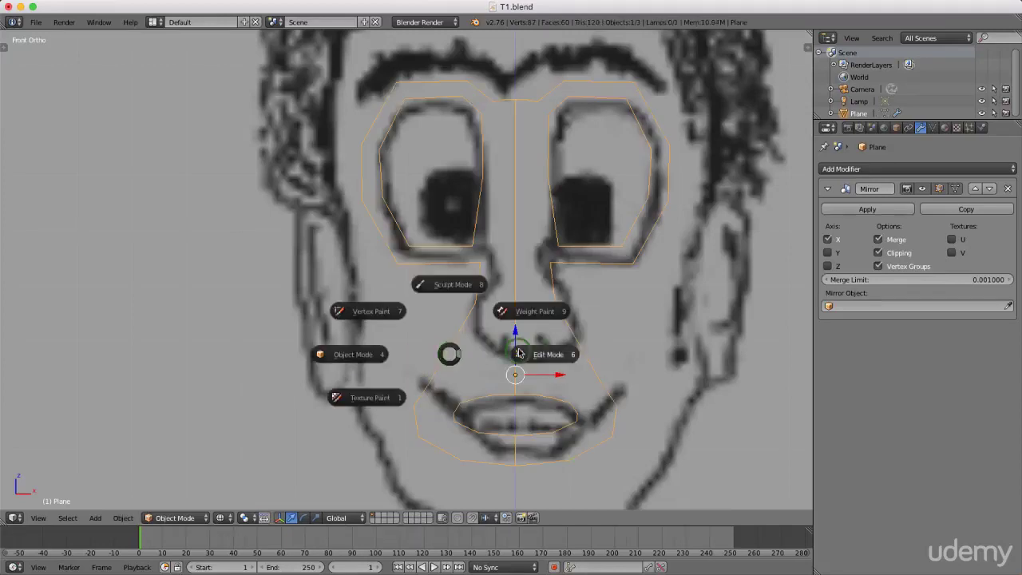
left_click(547, 355)
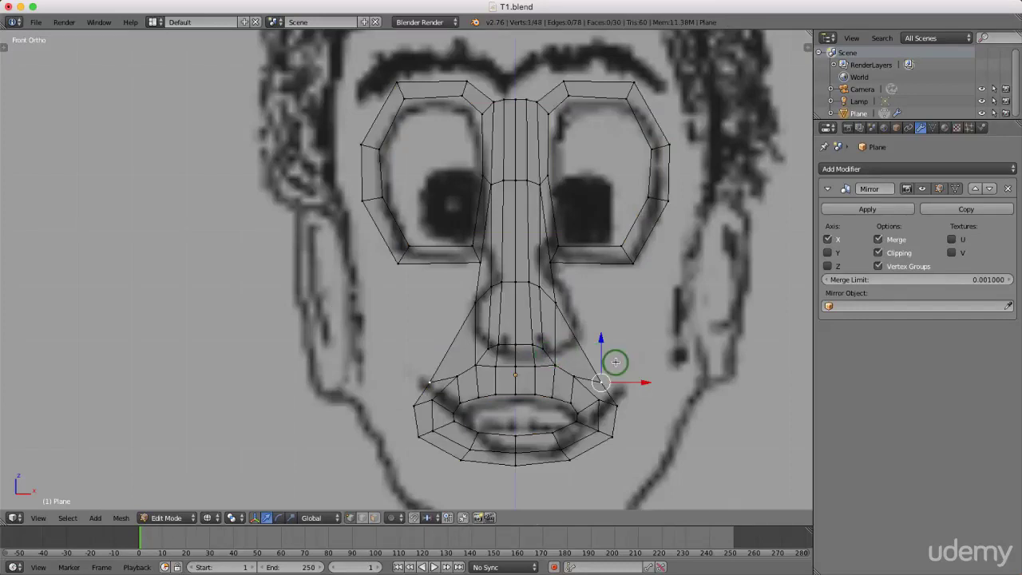
- Fill a cheek face between the eye ring's two bottom outer vertices, the nose's side vertex and the mouth ring's upper corner vertex
scroll(607, 358, "down", 1)
key("KP_1")
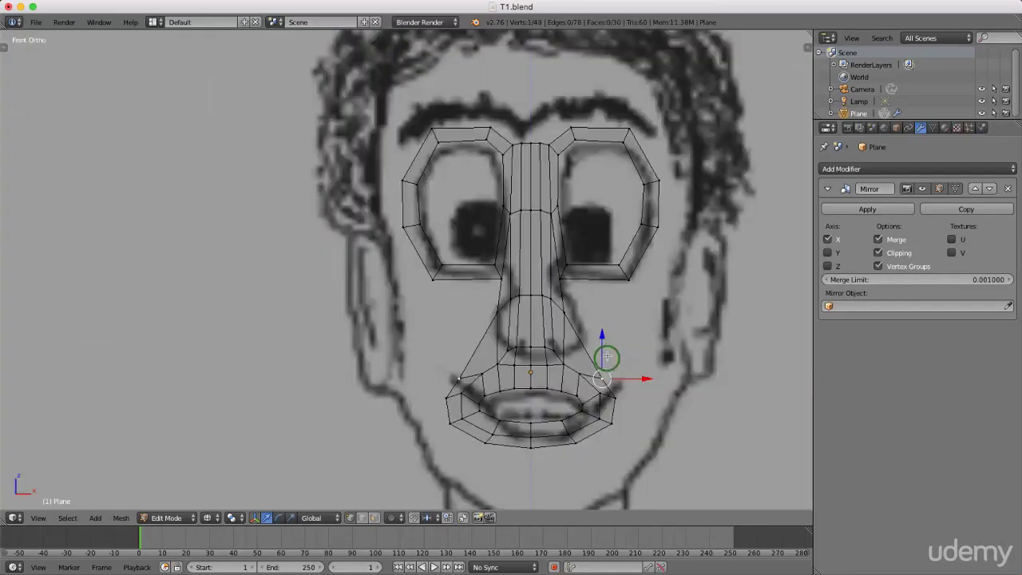
middle_click_drag(653, 376, 589, 365, "shift")
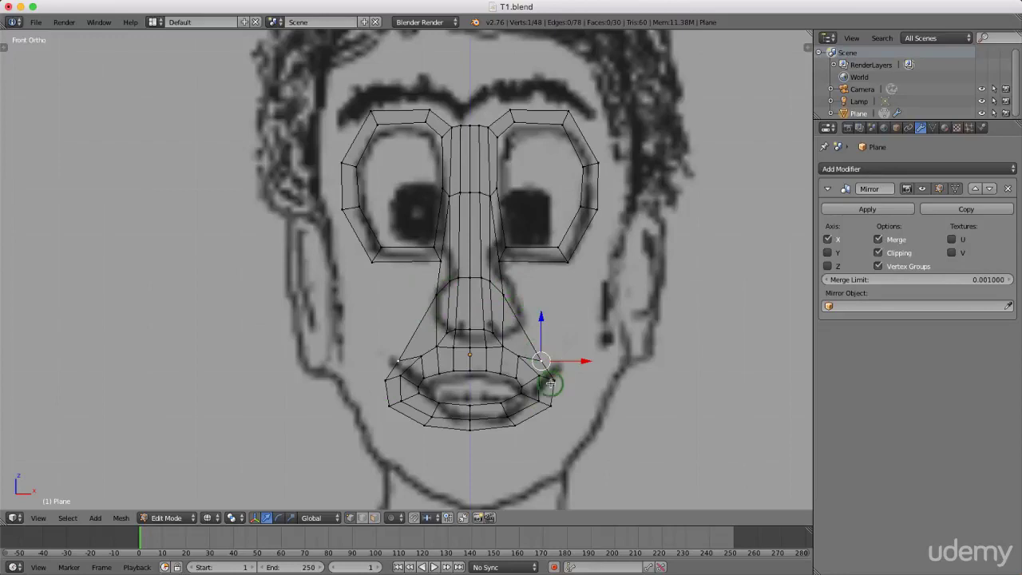
scroll(551, 385, "up", 1)
right_click(493, 277)
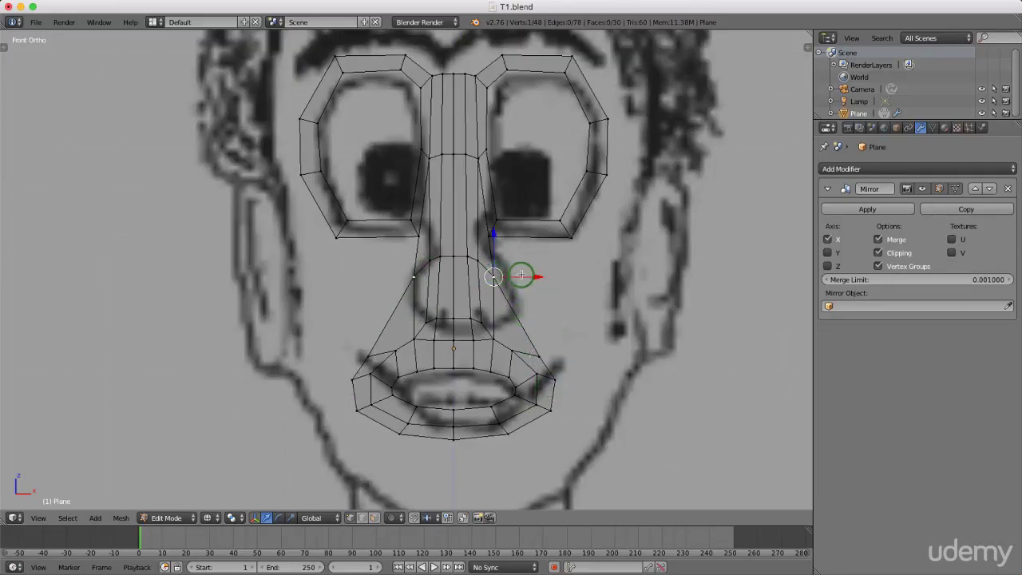
scroll(530, 274, "up", 3)
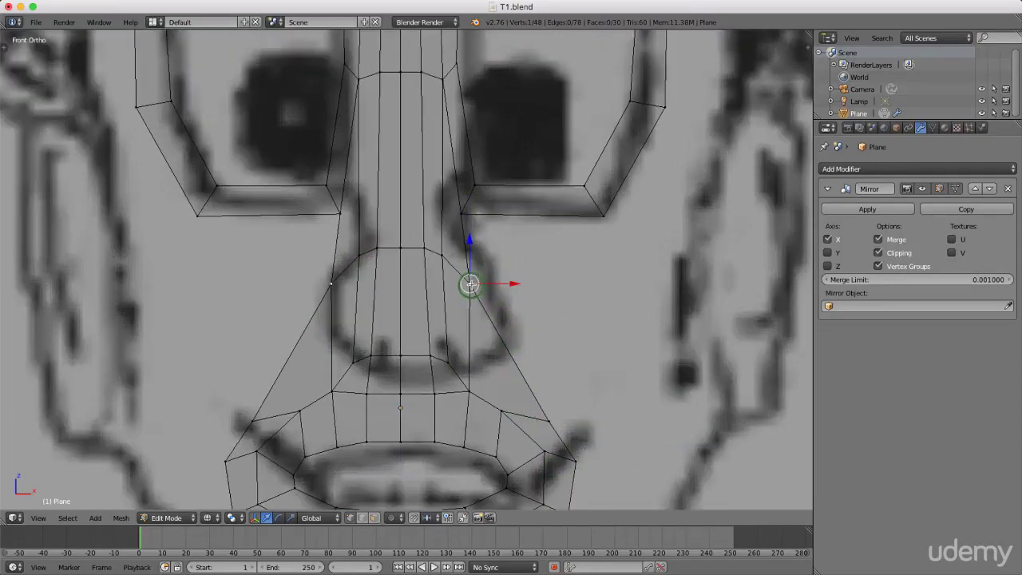
right_click(463, 214, "shift")
right_click(603, 218, "shift")
right_click(550, 419, "shift")
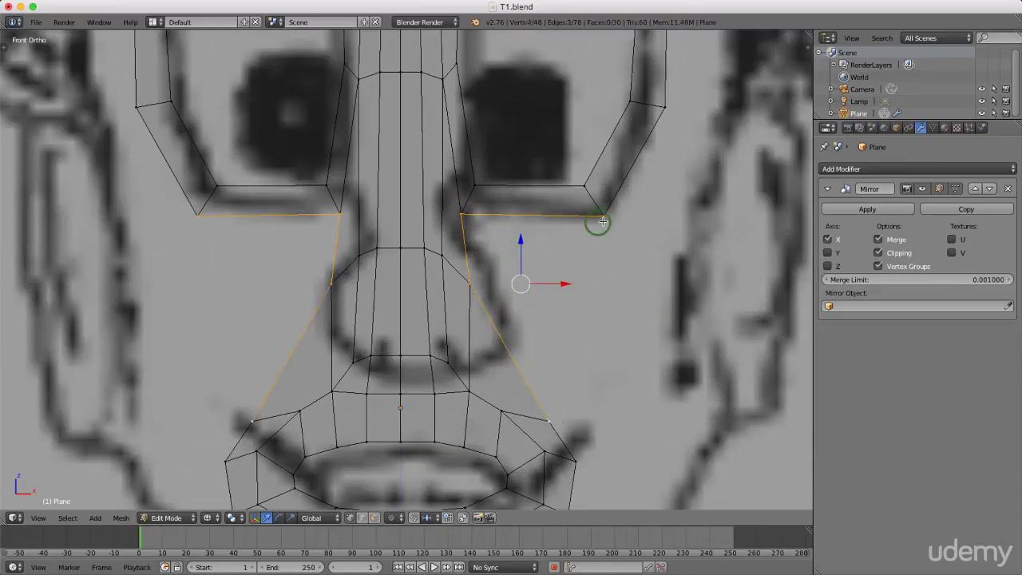
key("f")
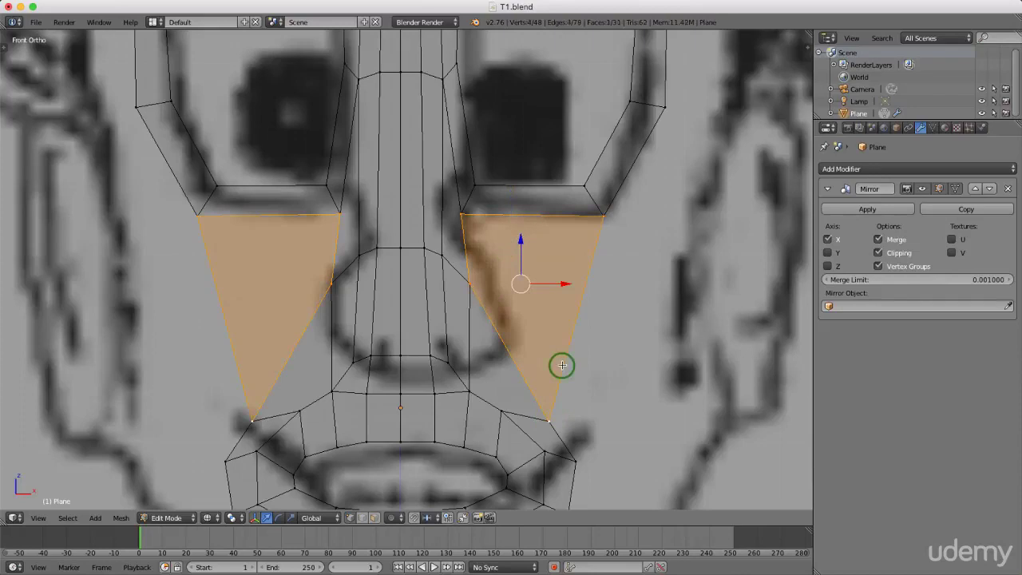
- Extrude the mouth ring's outer edge, from upper corner to bottom centre, about 0.05 outward along X and 0.04 down along Z
scroll(555, 331, "down", 2)
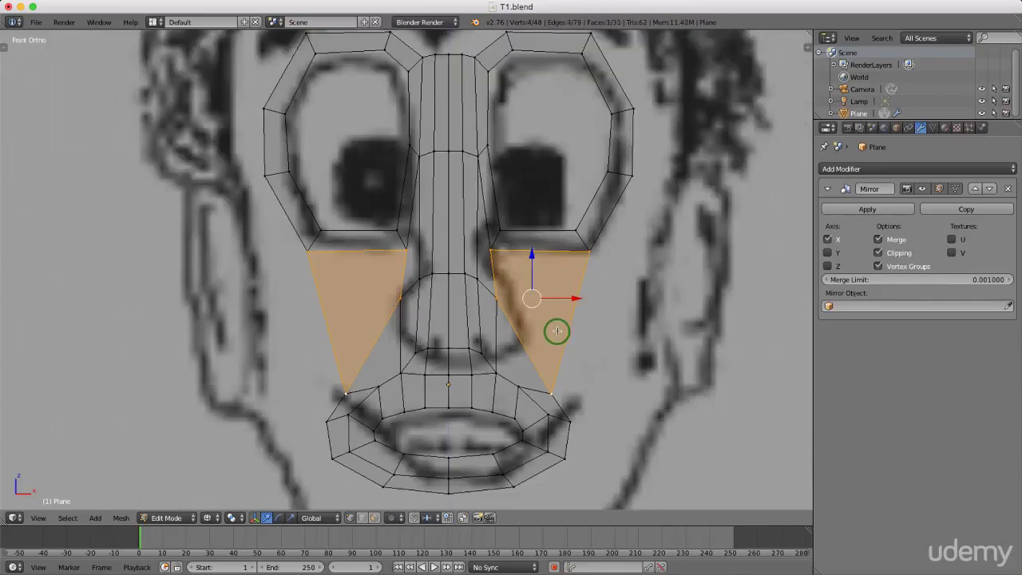
right_click(552, 393)
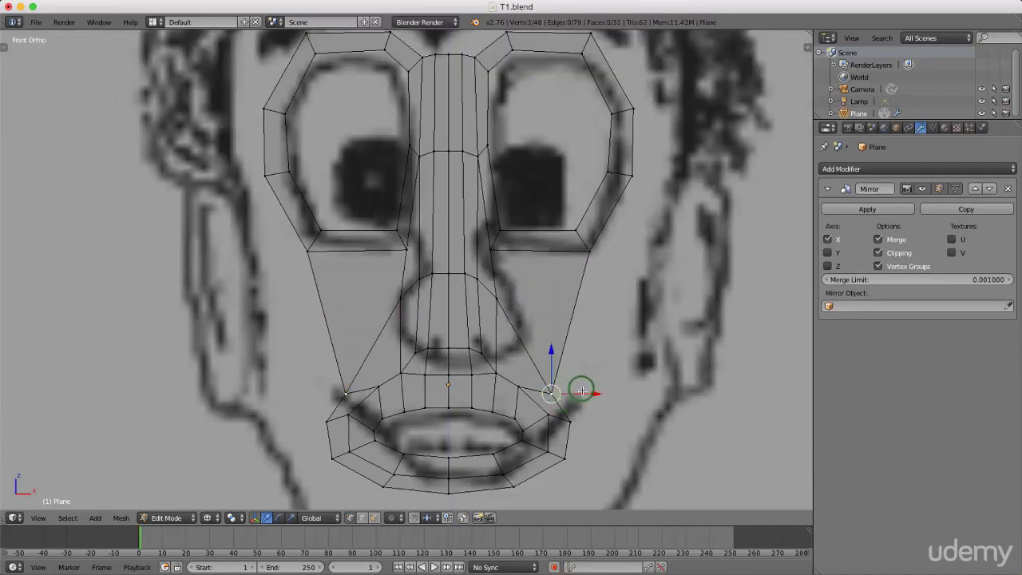
right_click(569, 420, "shift")
right_click(565, 457, "shift")
right_click(512, 486, "shift")
right_click(443, 487, "shift")
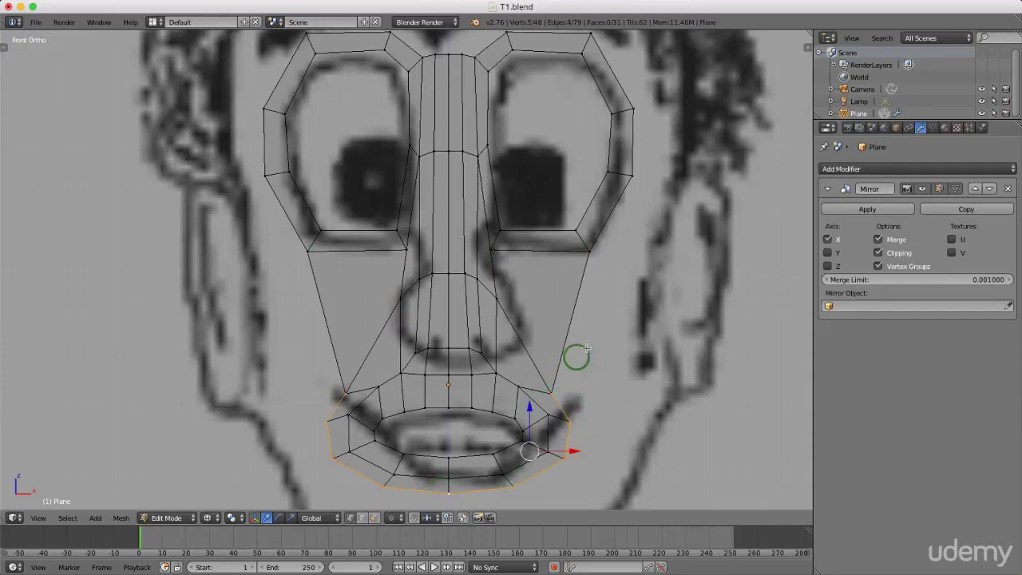
scroll(573, 327, "down", 1)
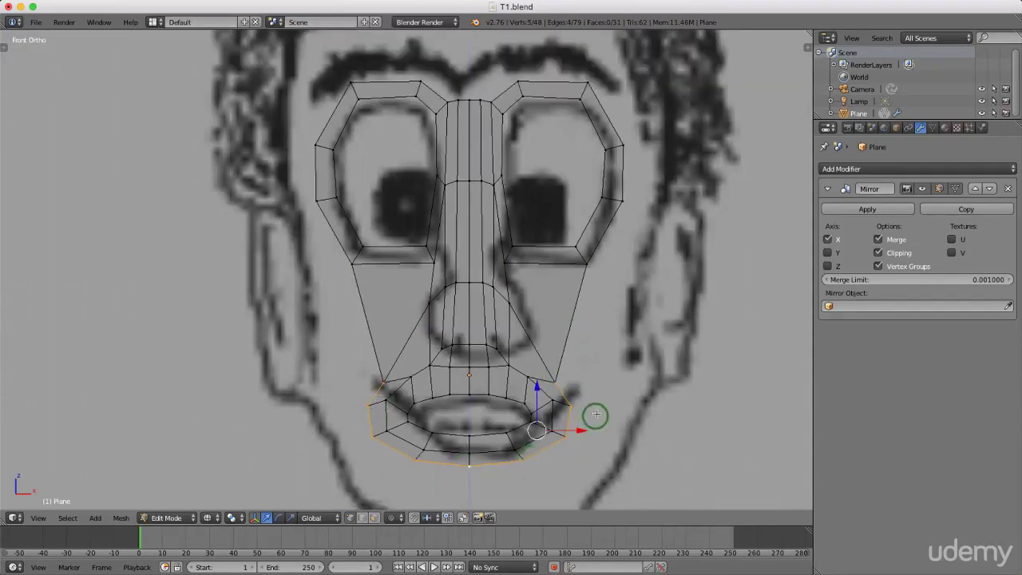
key("e")
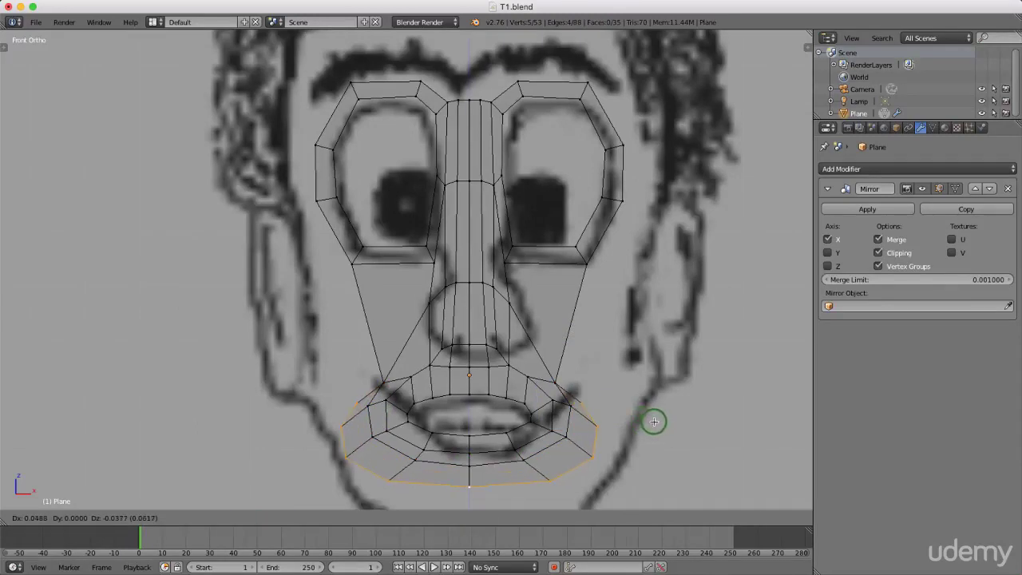
left_click(654, 419)
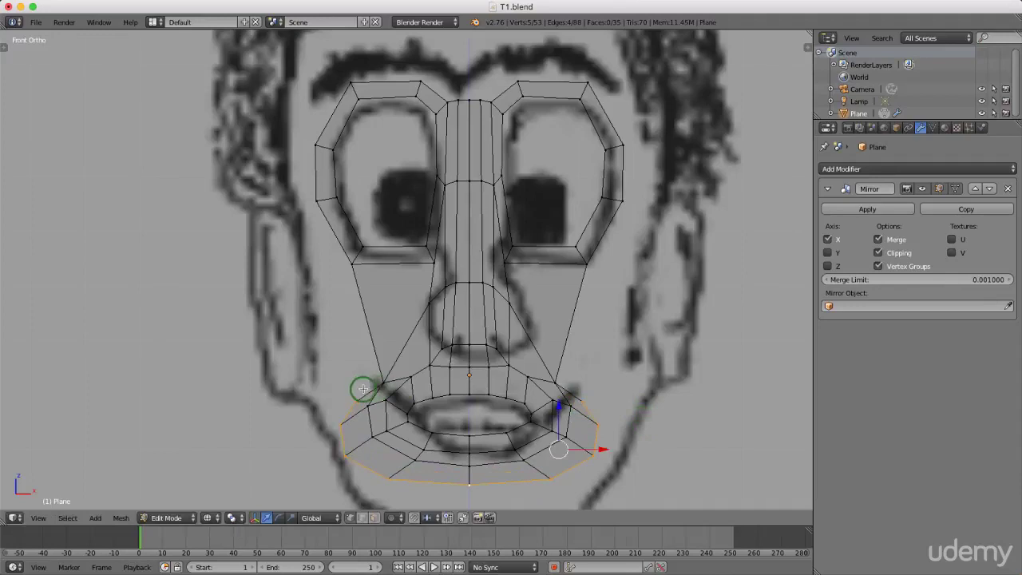
- Raise the extruded strip's top vertex along Z to about mid-nose height, below the eye ring's bottom outer corner
right_click(584, 397)
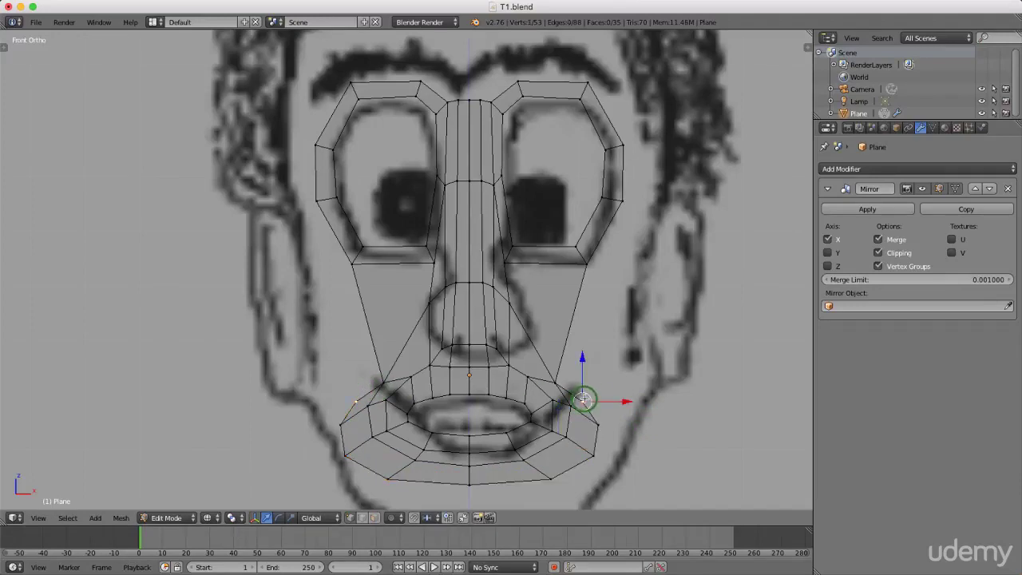
key("g")
key("z")
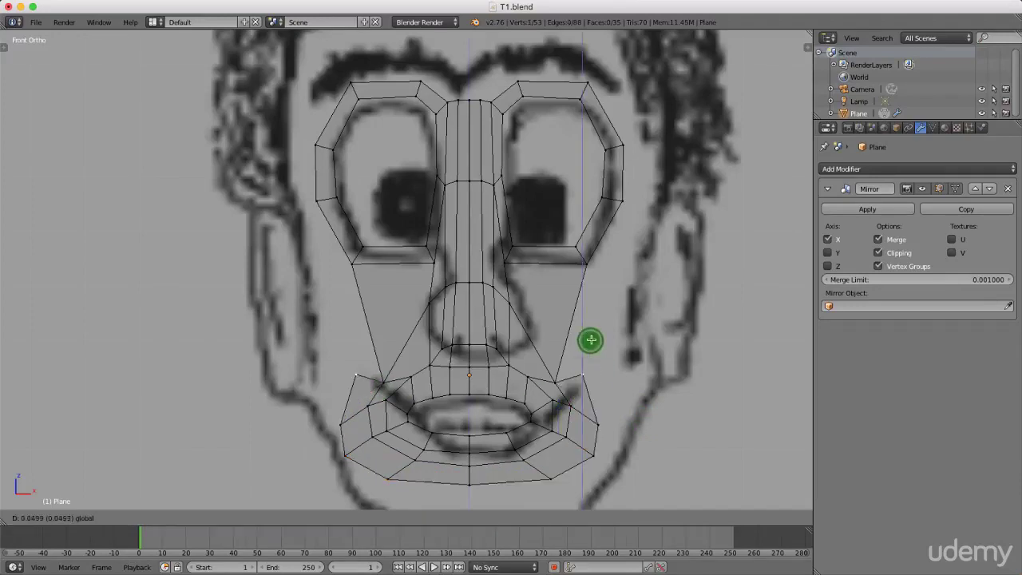
left_click(613, 290)
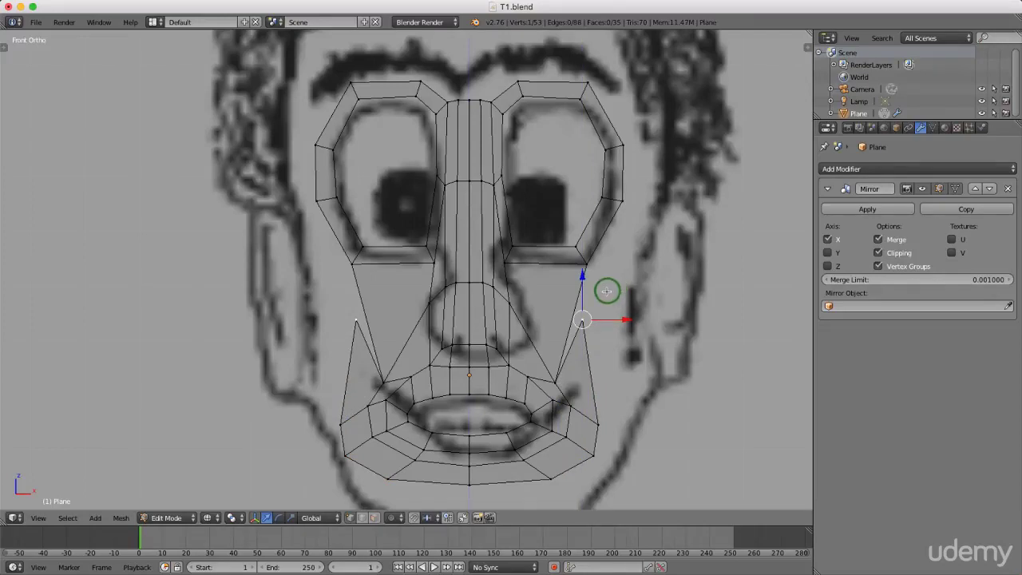